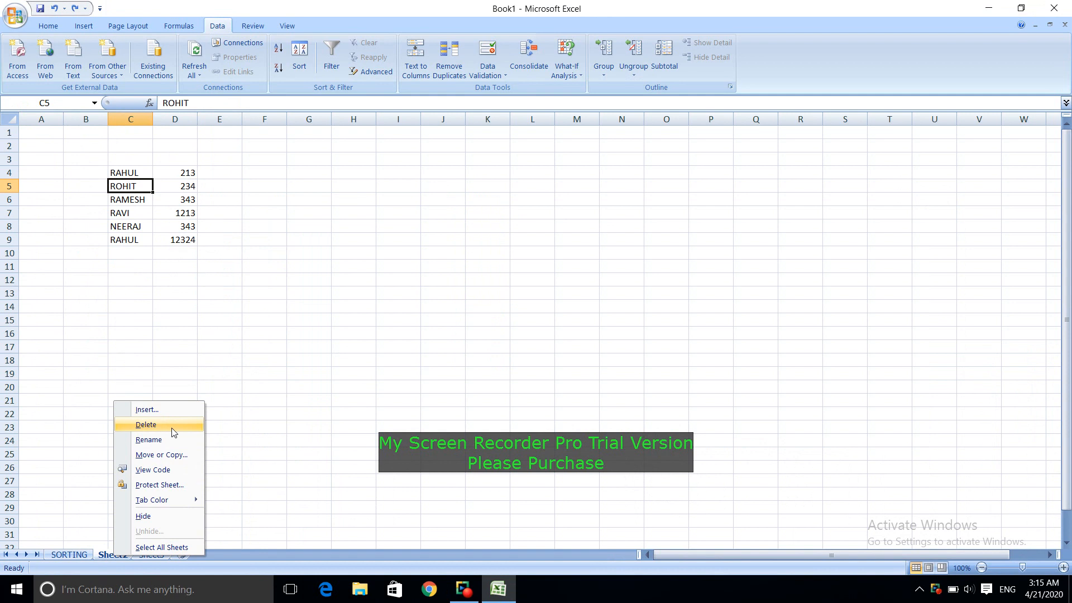
# Step: Rename the Sheet2 worksheet as FILTERING
pyautogui.click(172, 439)
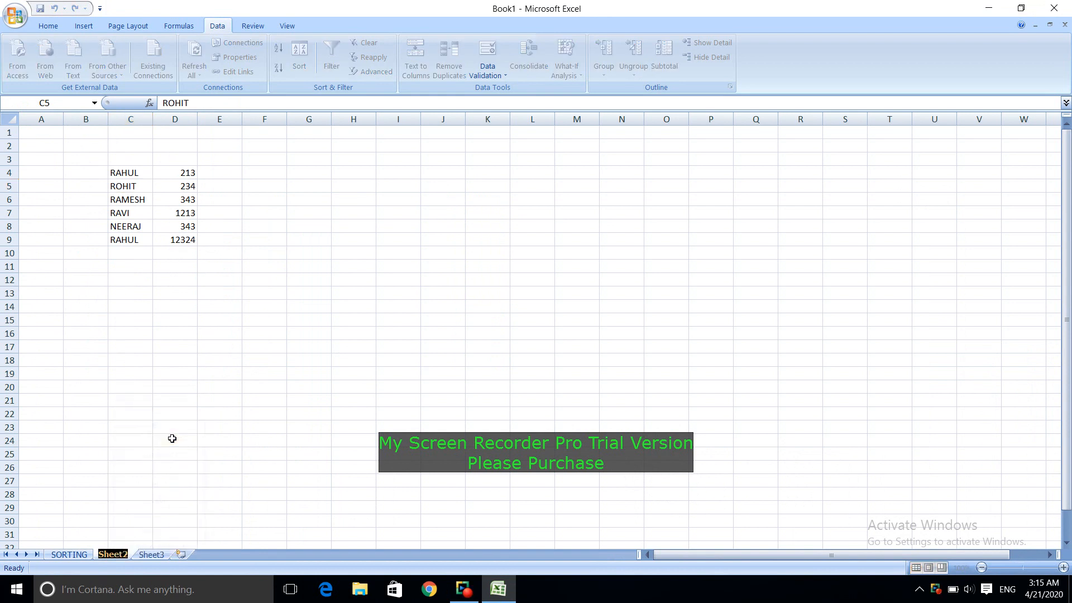
pyautogui.write('FILTRING')
pyautogui.press('Return')
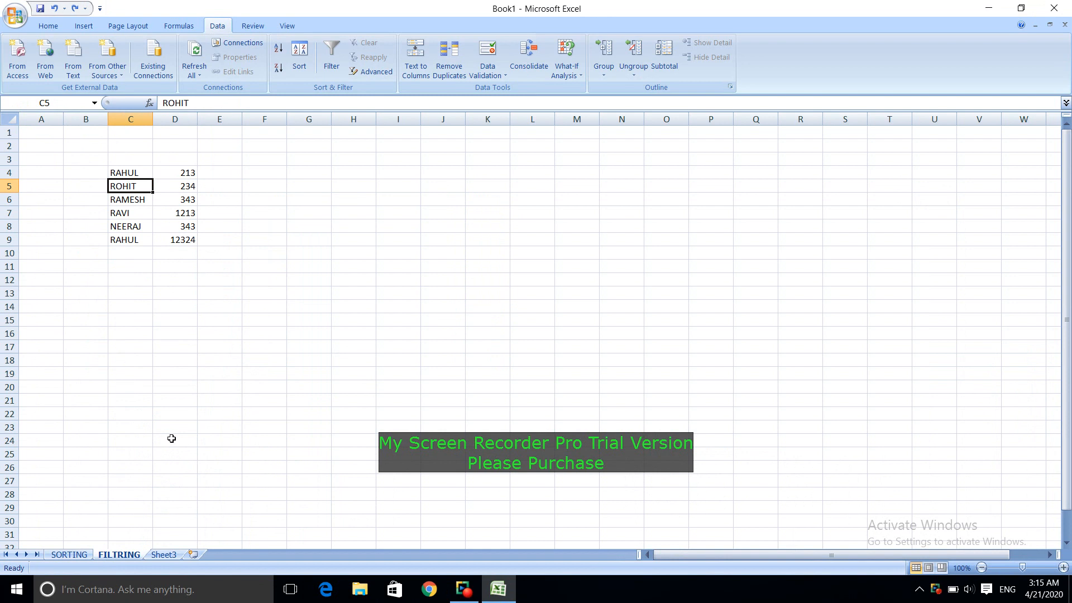
pyautogui.rightClick(126, 556)
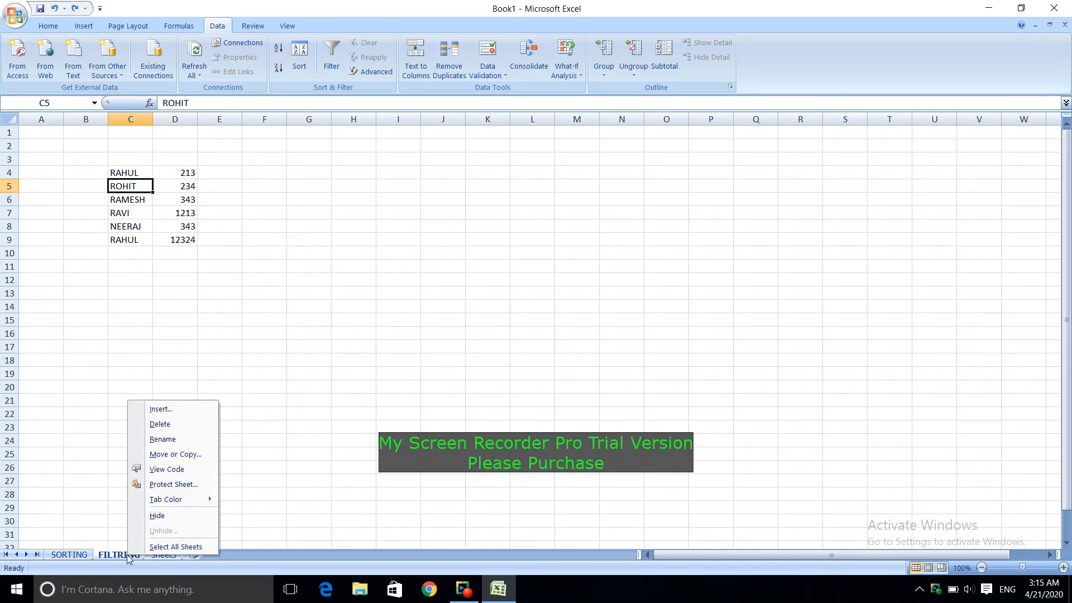
pyautogui.click(170, 439)
pyautogui.press('End')
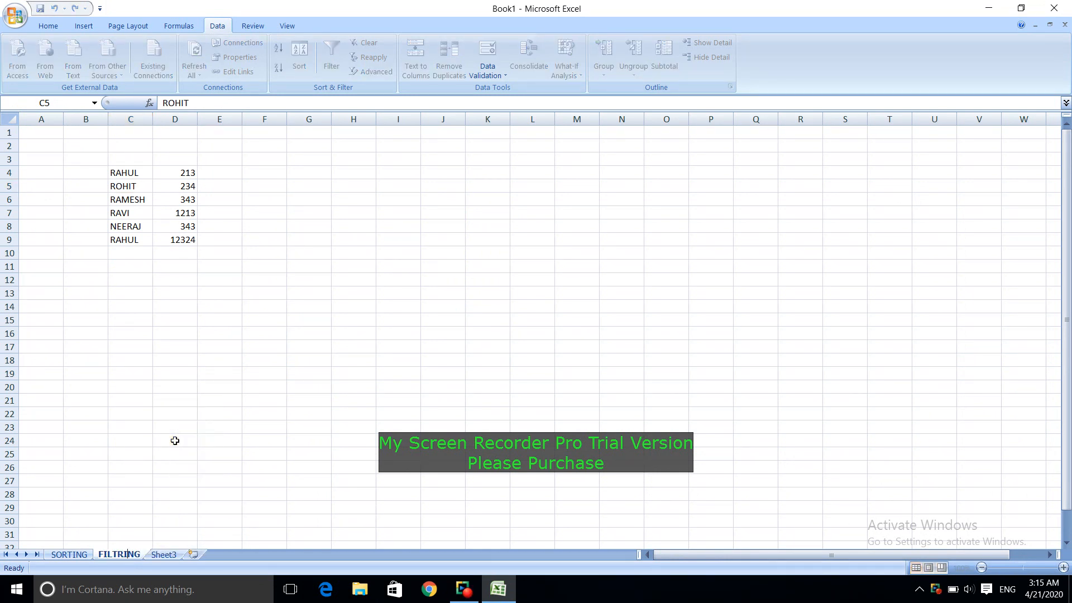
pyautogui.press('Return')
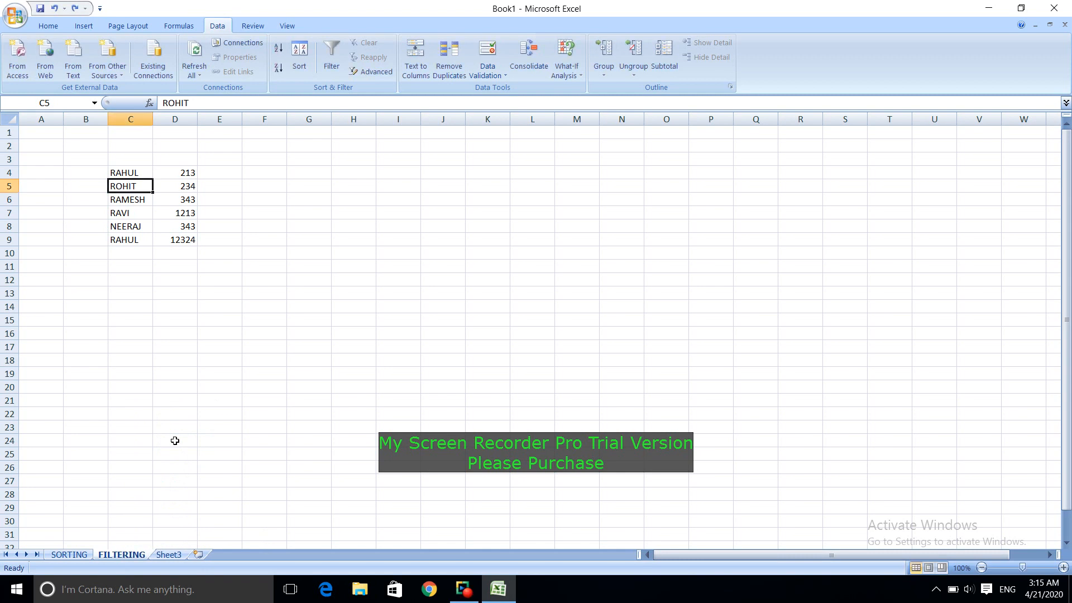
# Step: Examine the data on the SORTING sheet, especially the unsorted number list in D6:D19
pyautogui.click(69, 554)
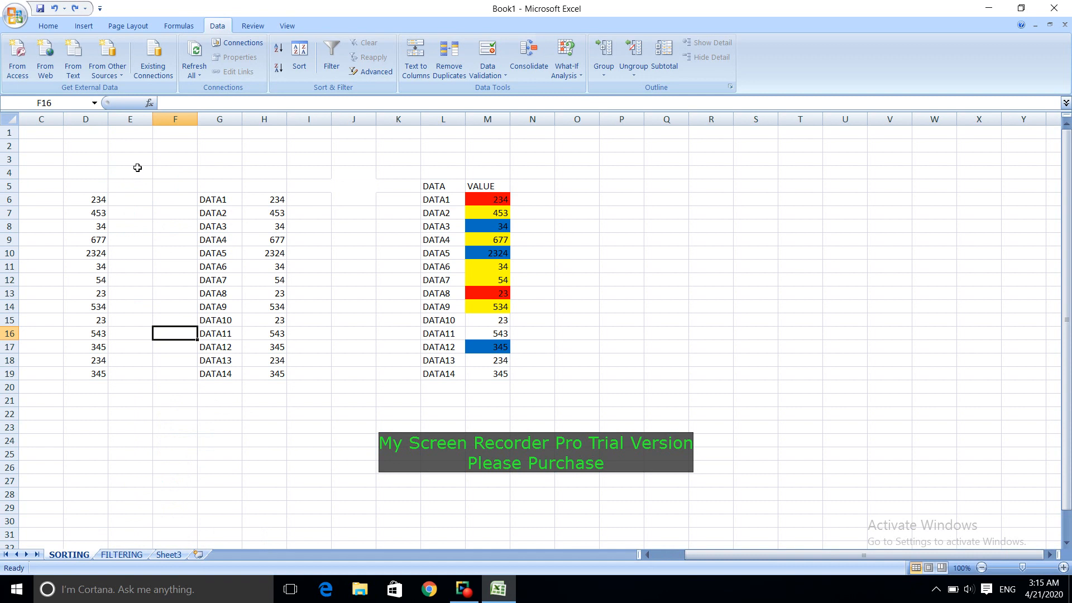
pyautogui.moveTo(139, 169); pyautogui.dragTo(489, 181)
pyautogui.moveTo(435, 157); pyautogui.dragTo(115, 160)
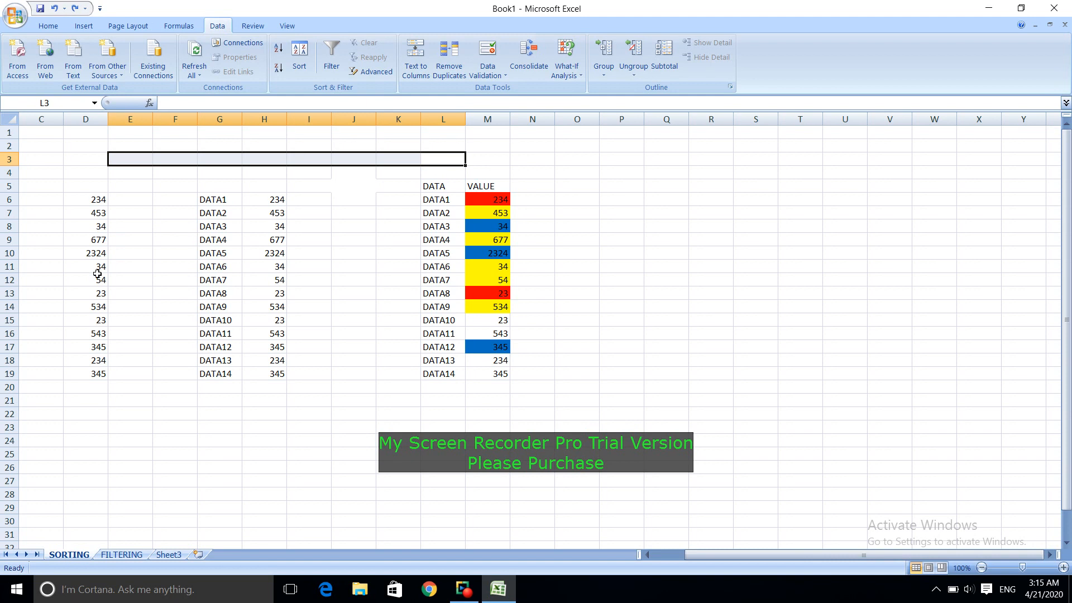
pyautogui.moveTo(101, 200); pyautogui.dragTo(96, 373)
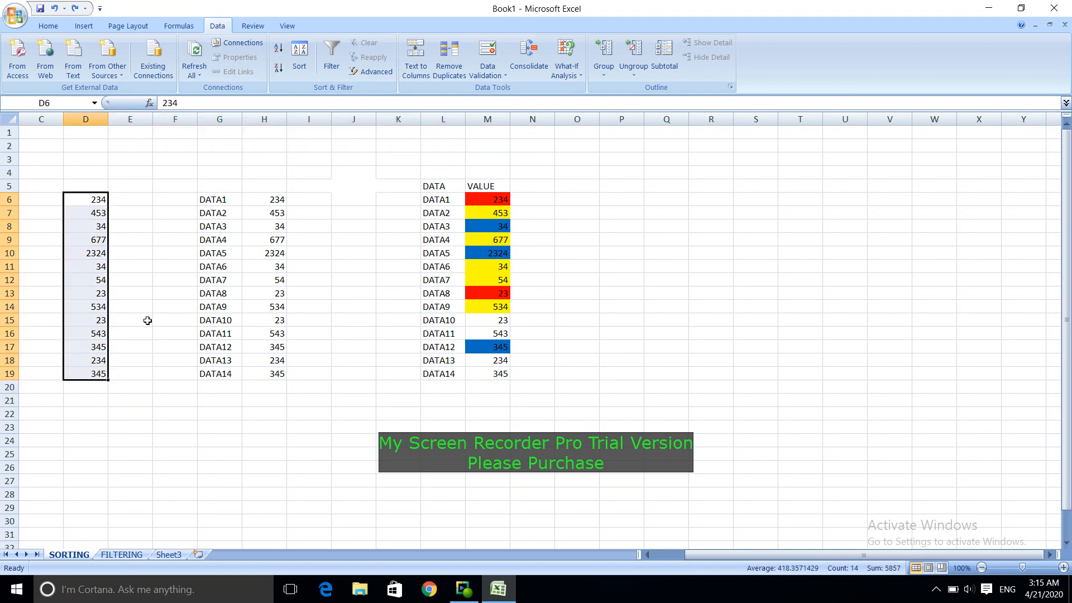
pyautogui.click(134, 241)
pyautogui.moveTo(95, 200); pyautogui.dragTo(100, 375)
pyautogui.click(163, 293)
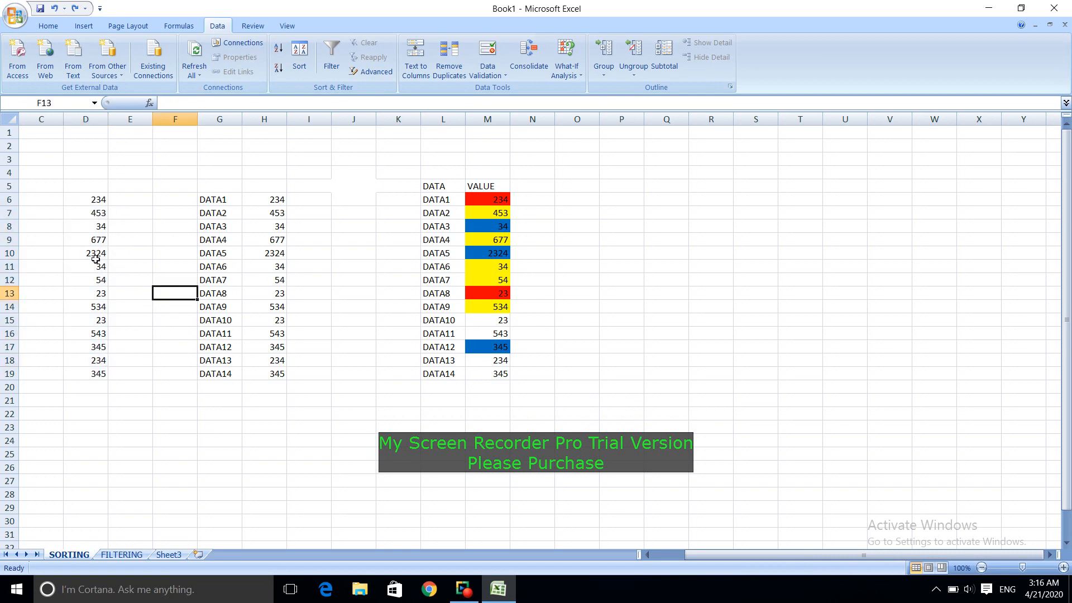
# Step: Sort the numbers in column D from smallest to largest and review the reordered list
pyautogui.click(92, 295)
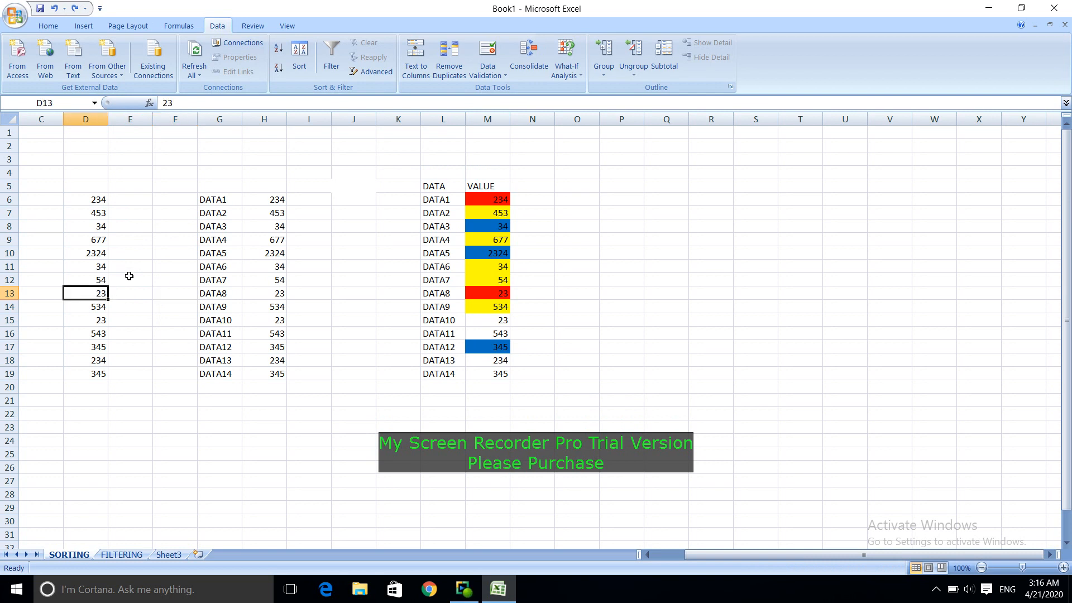
pyautogui.click(49, 26)
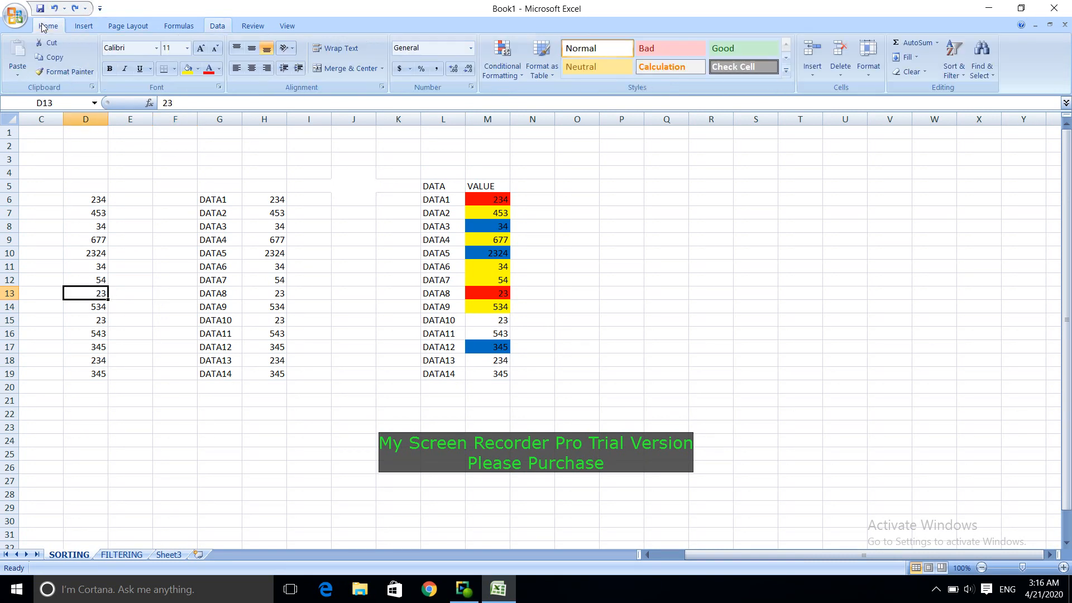
pyautogui.click(216, 27)
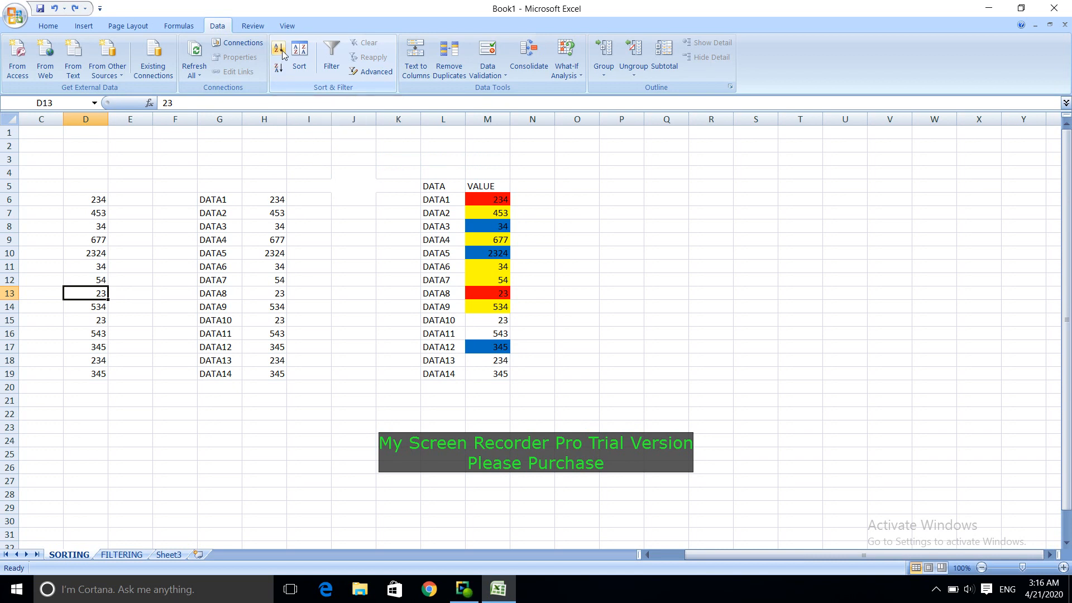
pyautogui.click(282, 51)
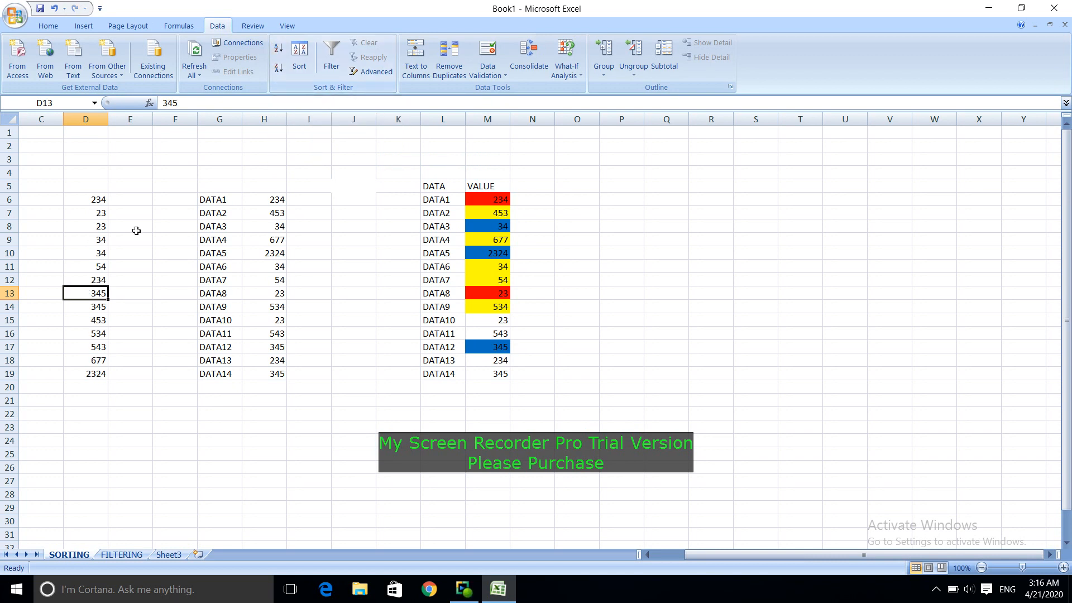
pyautogui.moveTo(97, 199); pyautogui.dragTo(99, 368)
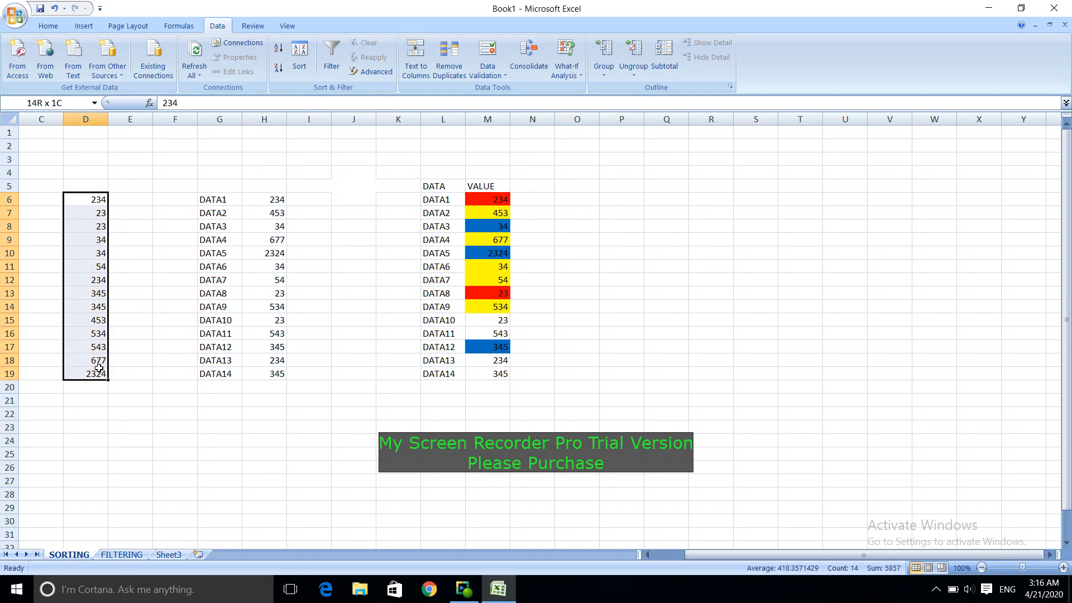
pyautogui.click(175, 239)
# Step: Sort the column D number list from largest to smallest
pyautogui.click(94, 267)
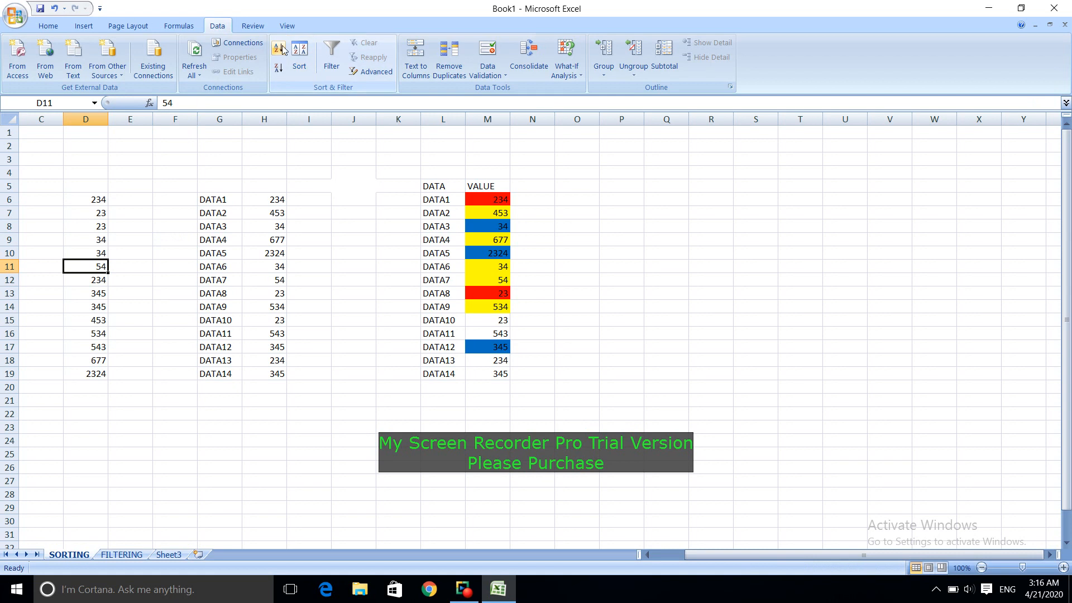
pyautogui.click(99, 240)
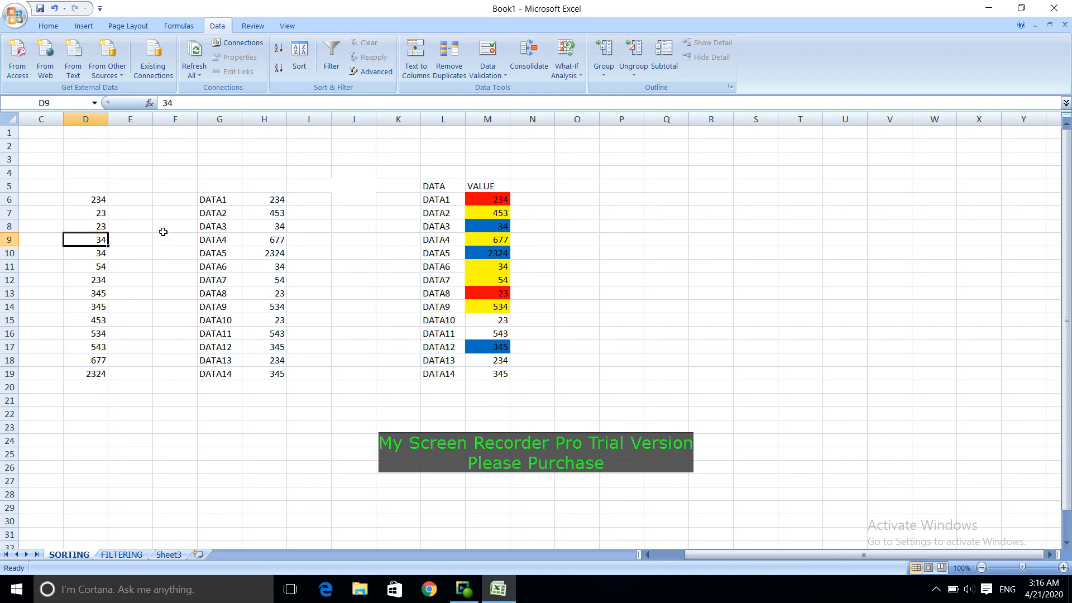
pyautogui.click(95, 211)
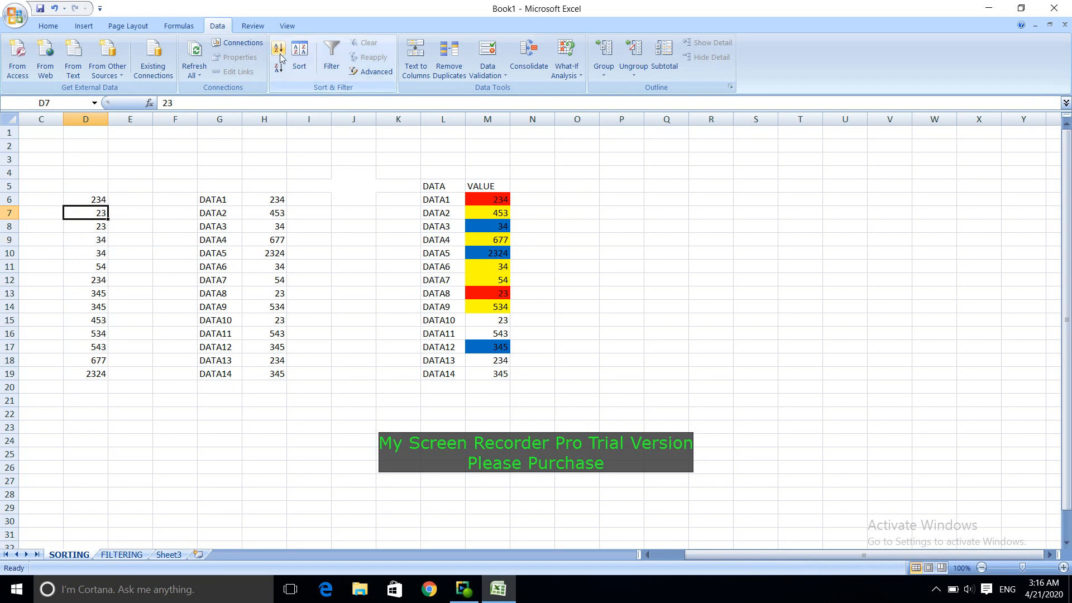
pyautogui.click(103, 283)
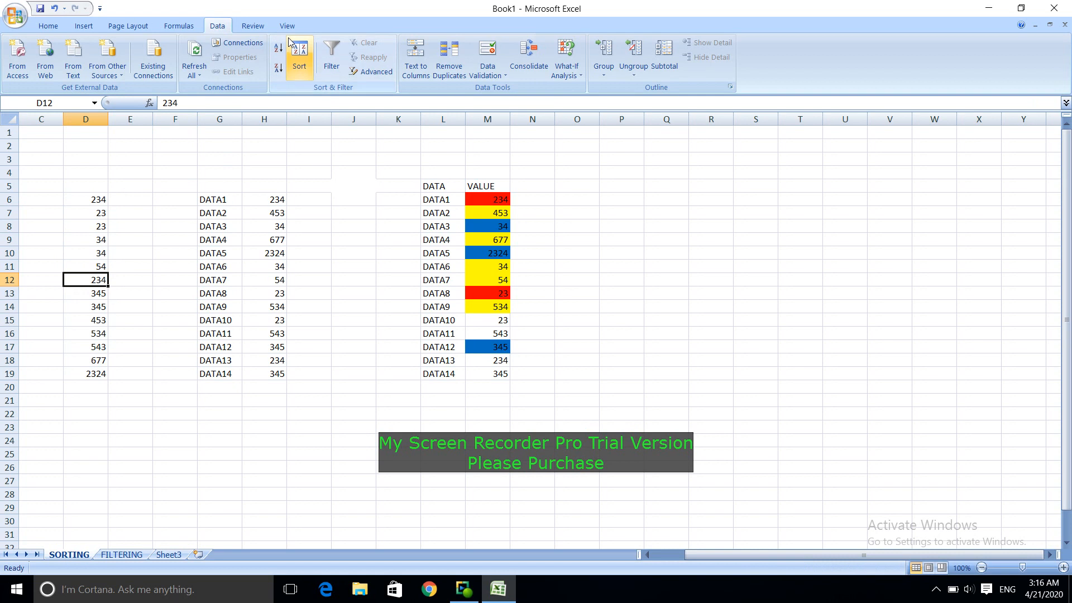
pyautogui.click(280, 67)
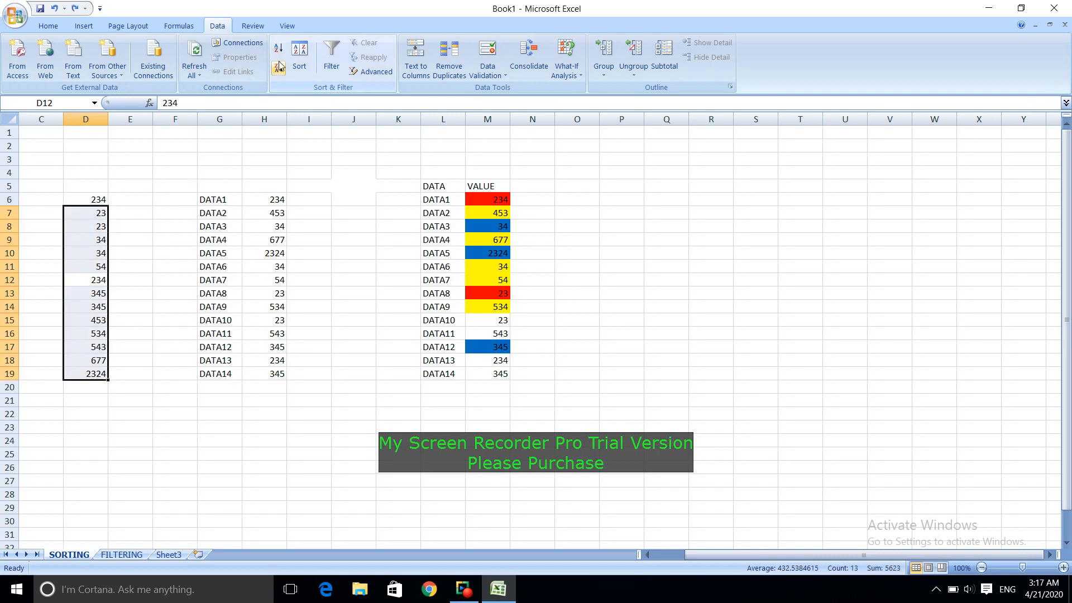
# Step: Undo the sorts in column D back to the list's original order
pyautogui.hotkey('ctrl', 'z')
pyautogui.hotkey('ctrl', 'z')
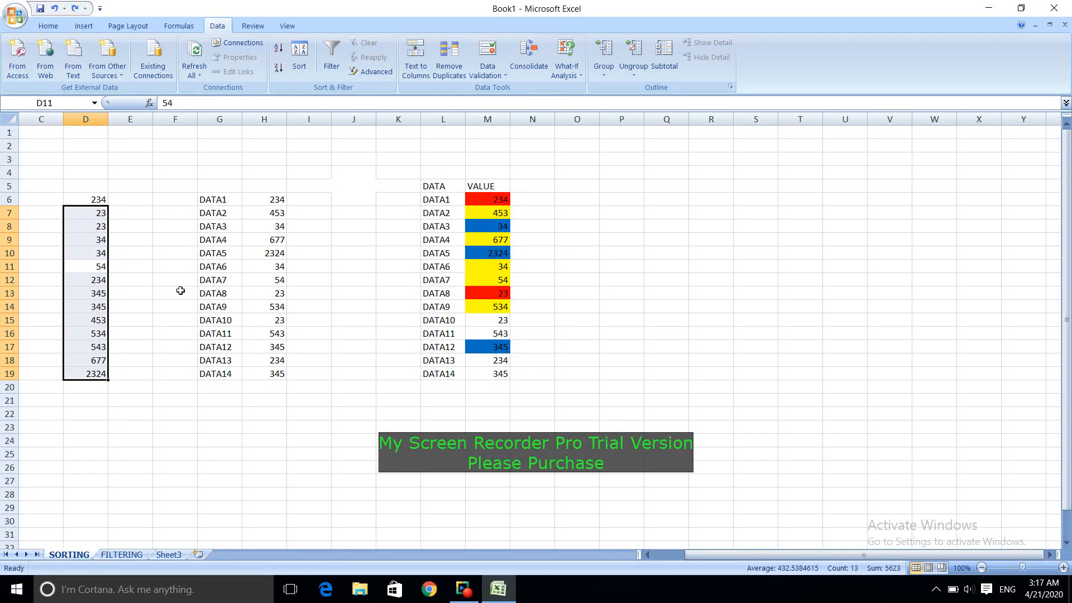
pyautogui.hotkey('ctrl', 'z')
pyautogui.click(180, 291)
# Step: Sort the column D numbers from smallest to largest again
pyautogui.click(84, 240)
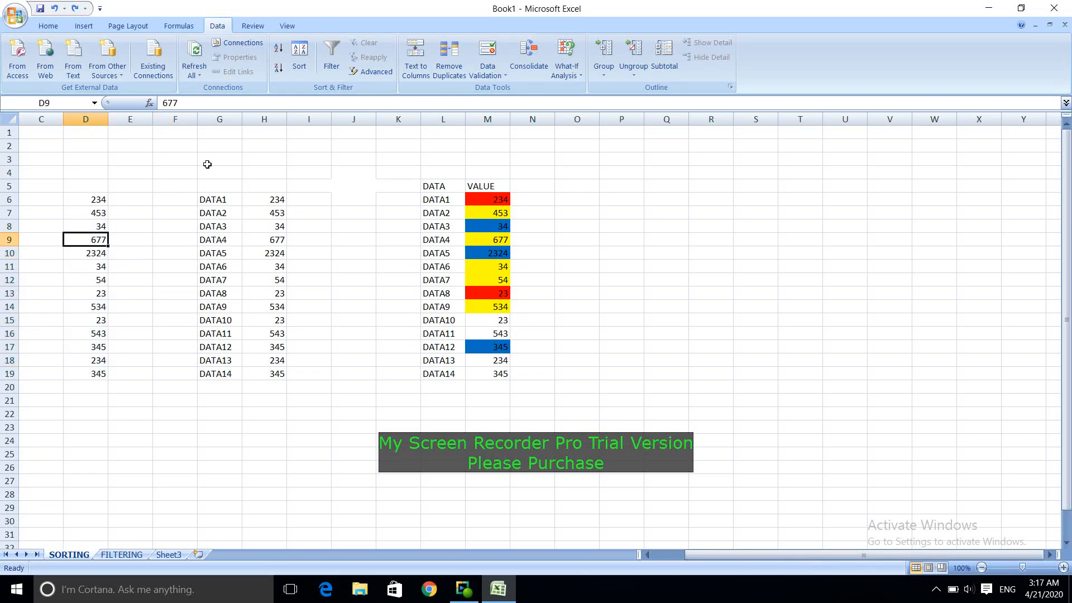
pyautogui.click(280, 52)
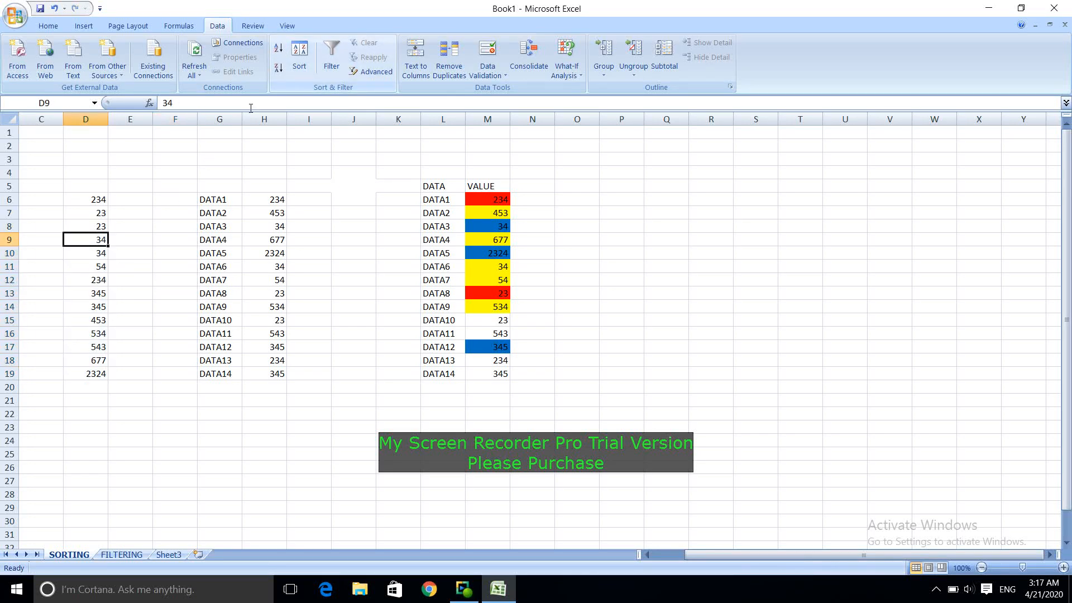
pyautogui.click(158, 257)
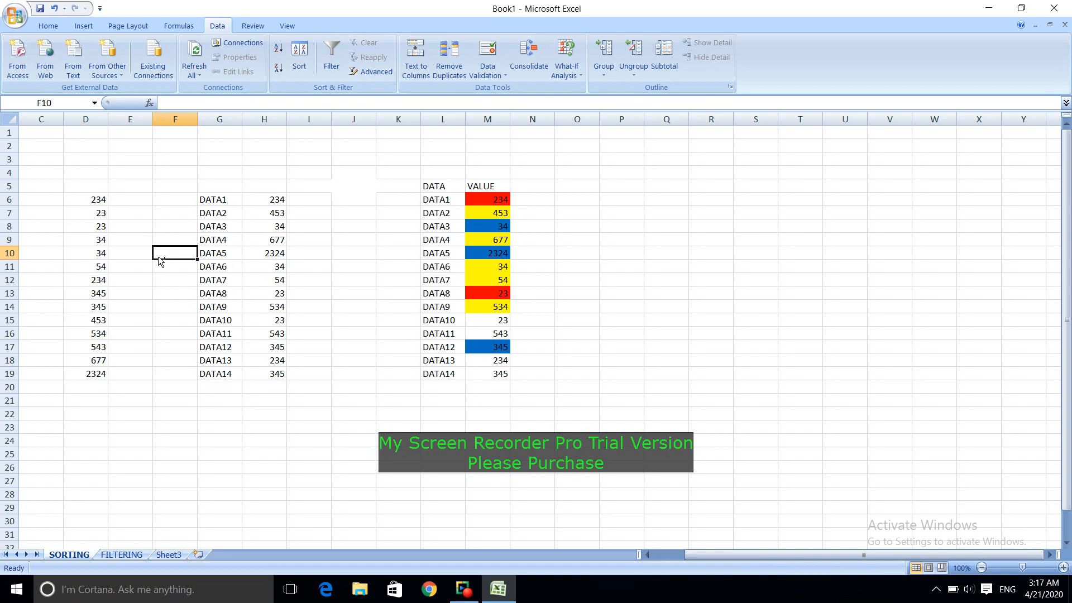
# Step: Undo the last column D sort and the VALUE header entry in M5
pyautogui.hotkey('ctrl', 'z')
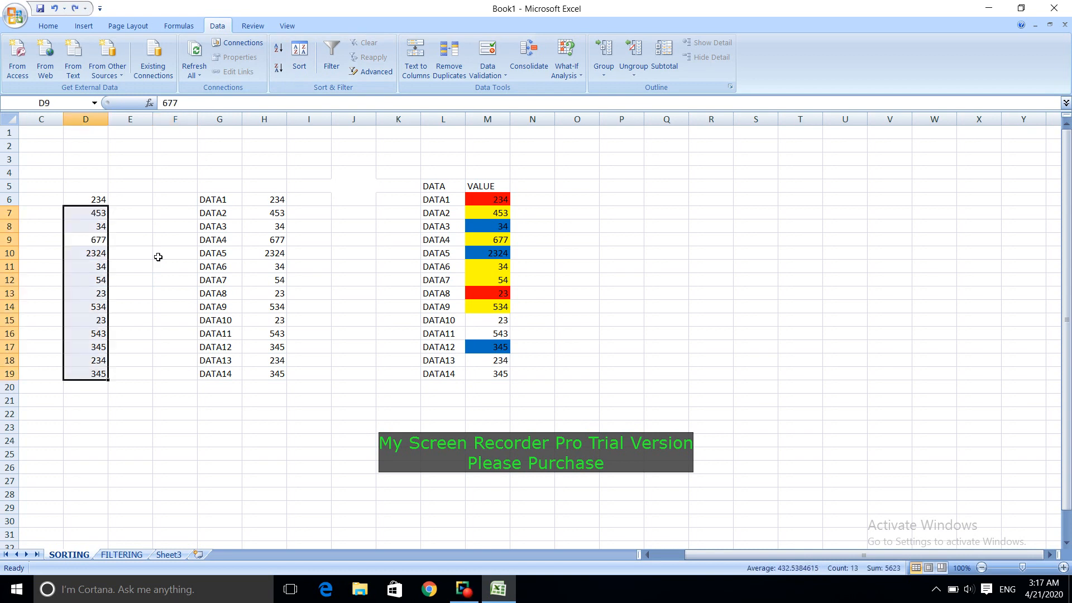
pyautogui.hotkey('ctrl', 'z')
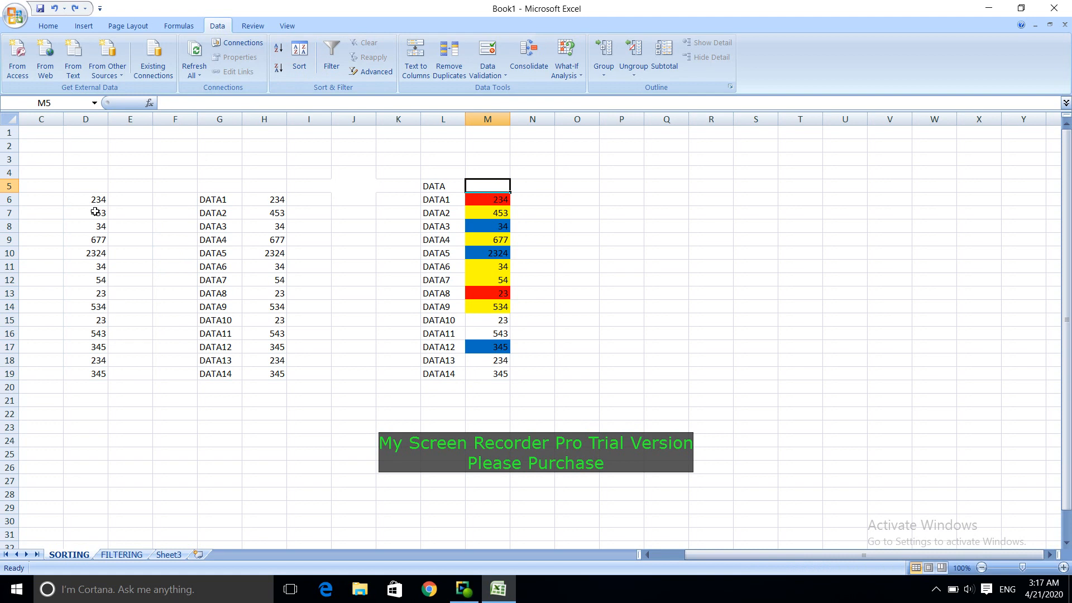
pyautogui.moveTo(90, 199); pyautogui.dragTo(88, 375)
pyautogui.hotkey('ctrl', 'c')
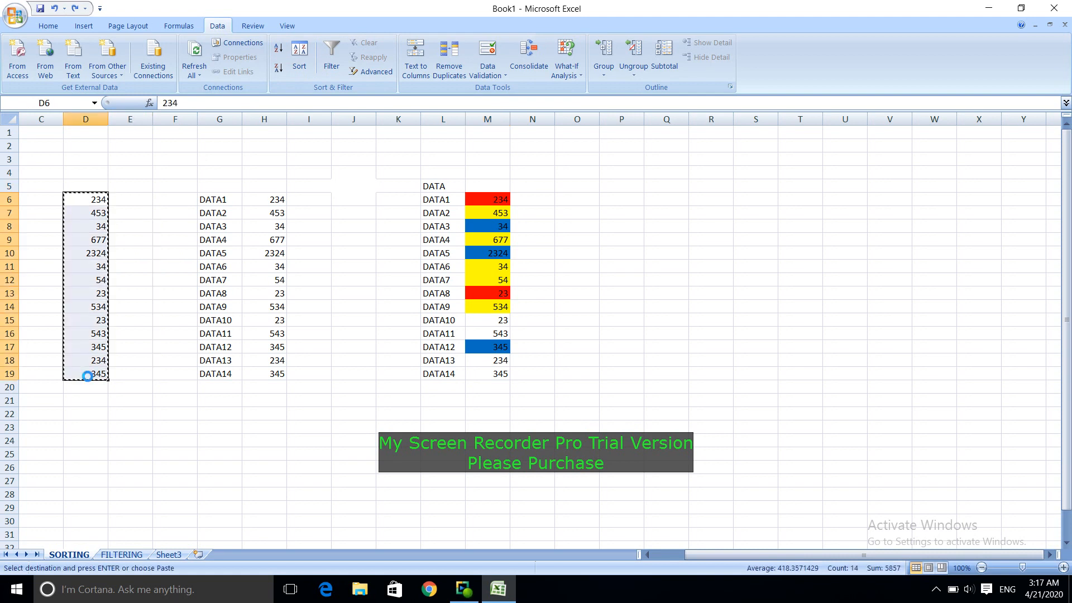
pyautogui.click(85, 160)
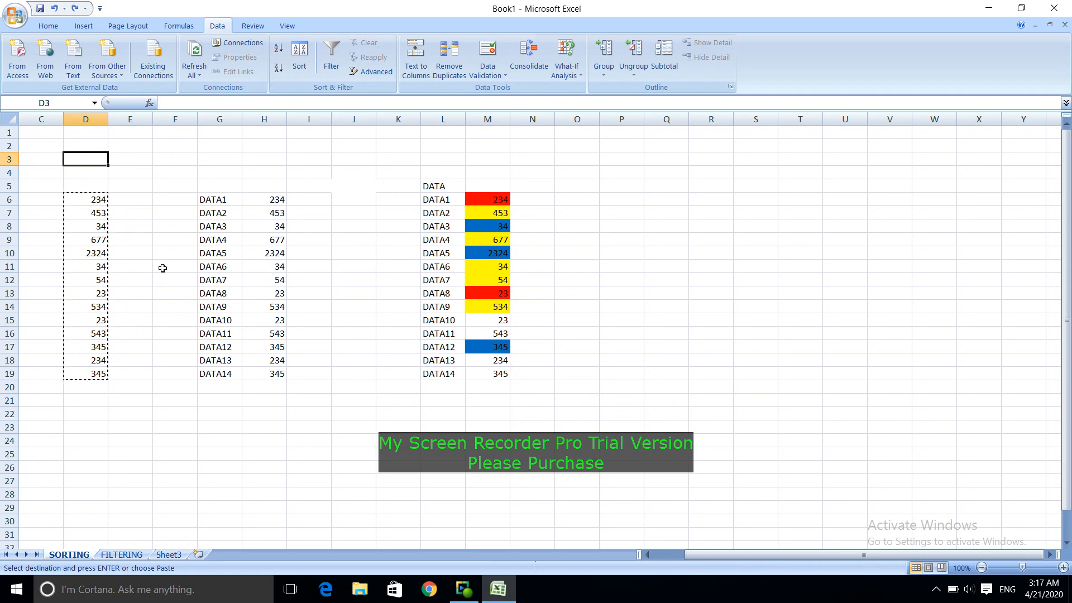
pyautogui.press('Escape')
# Step: Move the data block G6:N20 away from the column D list so that it starts at cell I23
pyautogui.click(180, 306)
pyautogui.moveTo(211, 201); pyautogui.dragTo(527, 390)
pyautogui.hotkey('ctrl', 'c')
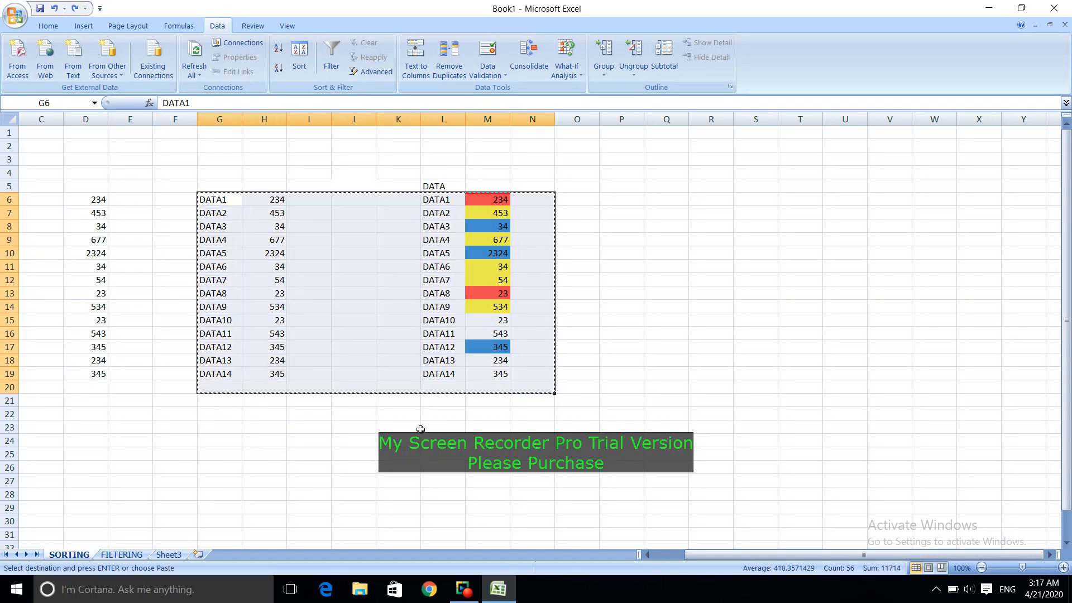
pyautogui.click(318, 431)
pyautogui.hotkey('ctrl', 'v')
# Step: Sort the number list in column D from smallest to largest
pyautogui.click(218, 303)
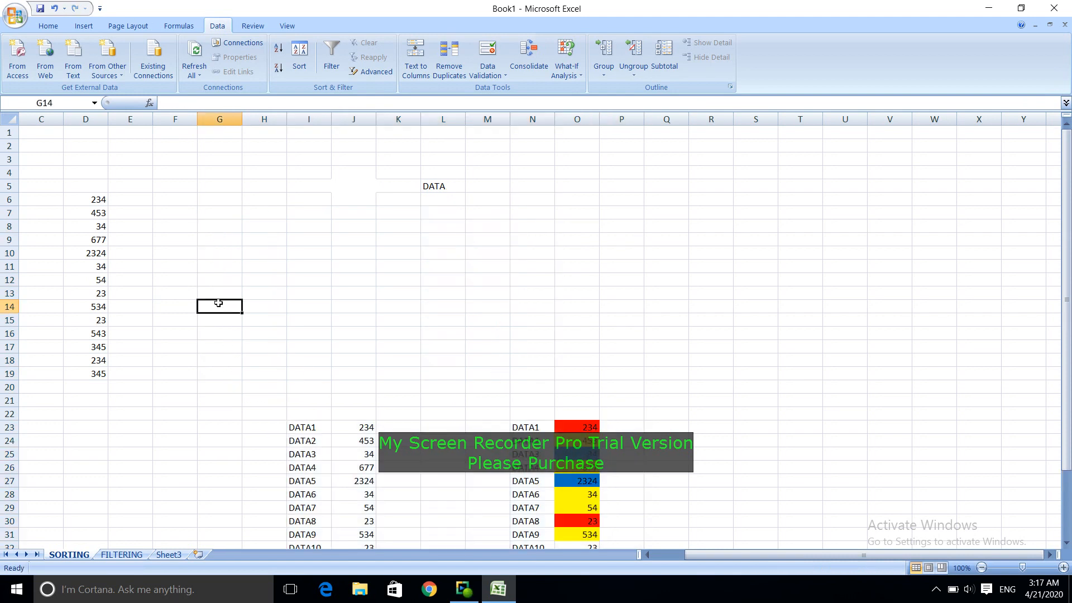
pyautogui.click(96, 249)
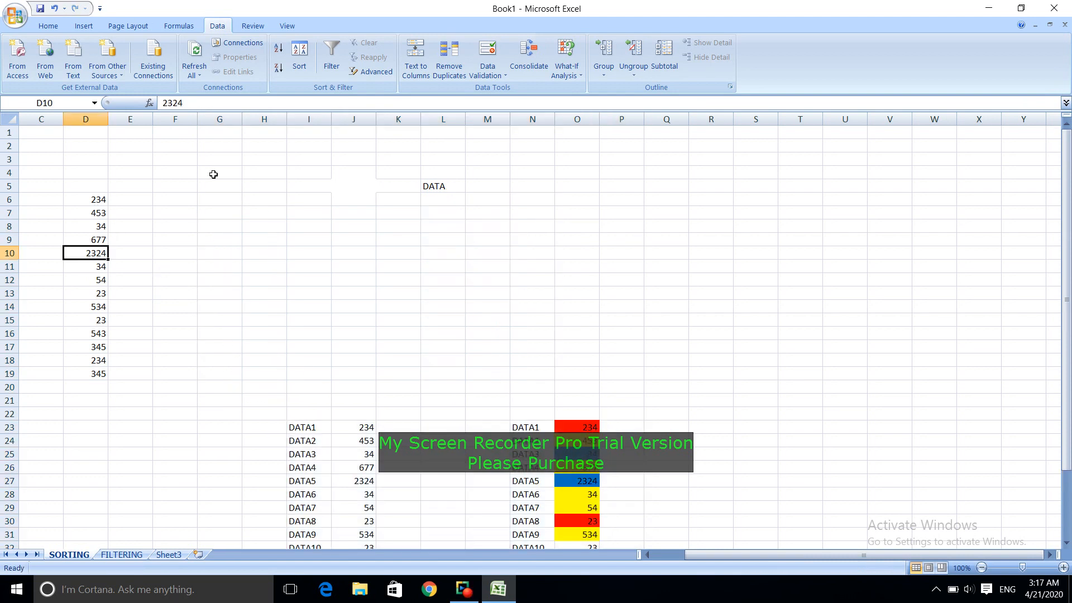
pyautogui.click(279, 49)
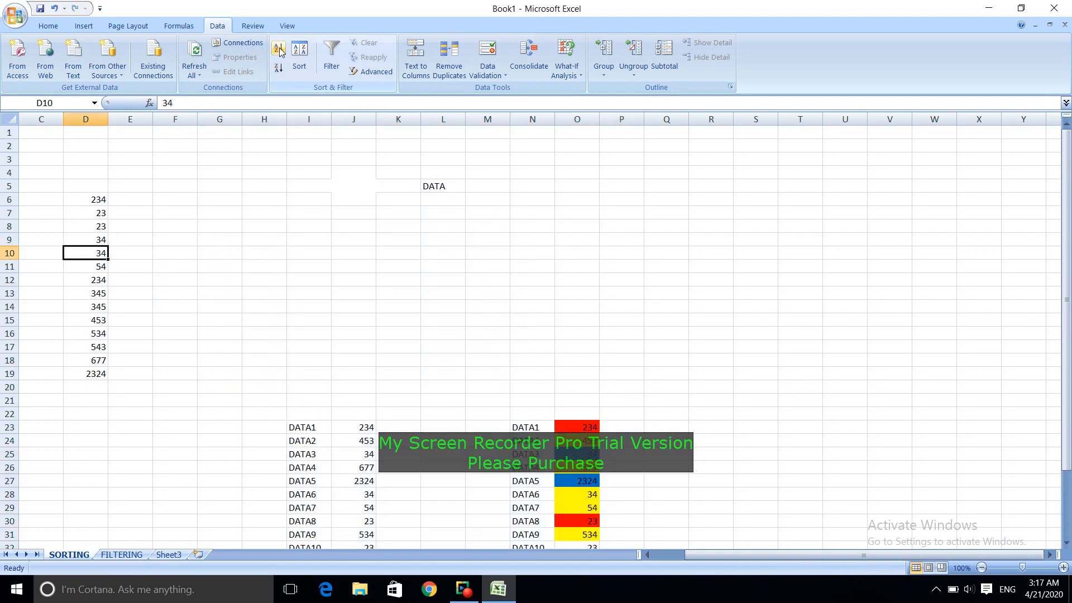
# Step: Clear the value in D6 above the sorted numbers and the leftover DATA header in L5
pyautogui.click(101, 201)
pyautogui.press('Delete')
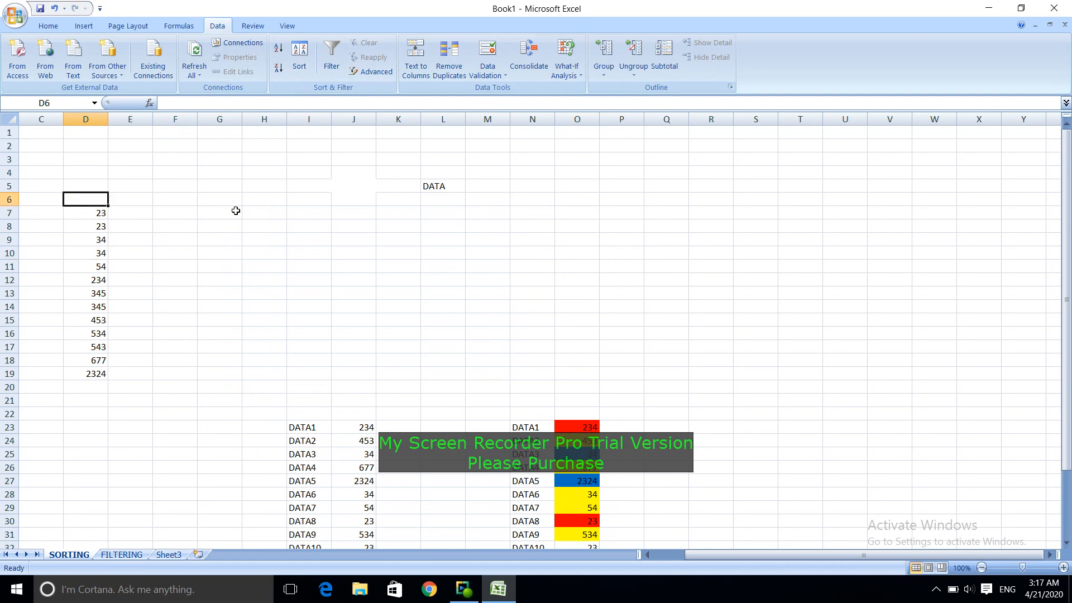
pyautogui.click(422, 190)
pyautogui.click(354, 286)
# Step: Sort the numbers in D7:D19 from largest to smallest
pyautogui.click(96, 266)
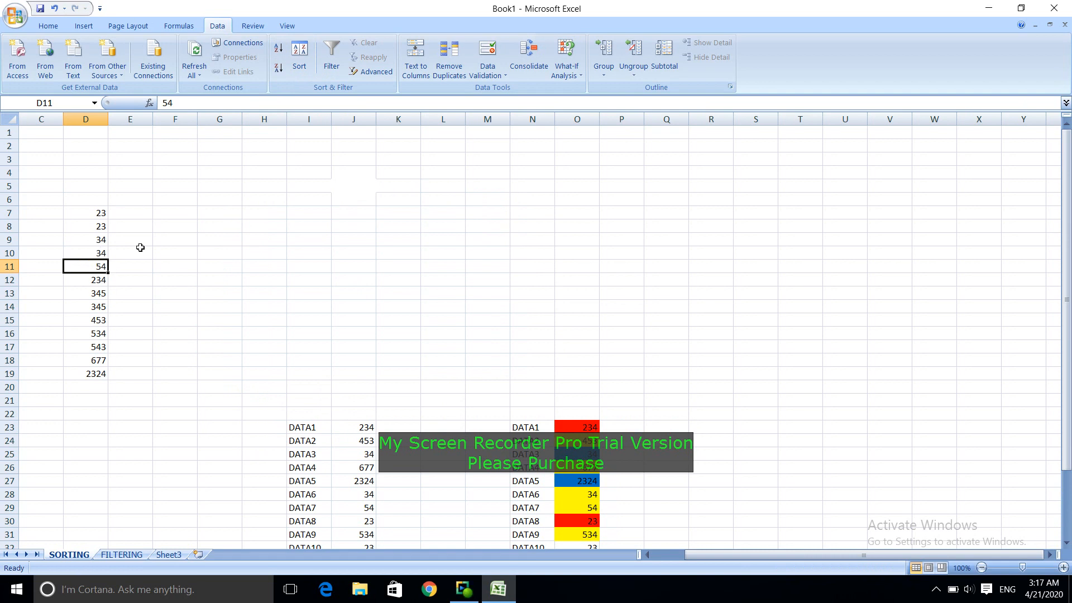
pyautogui.click(278, 69)
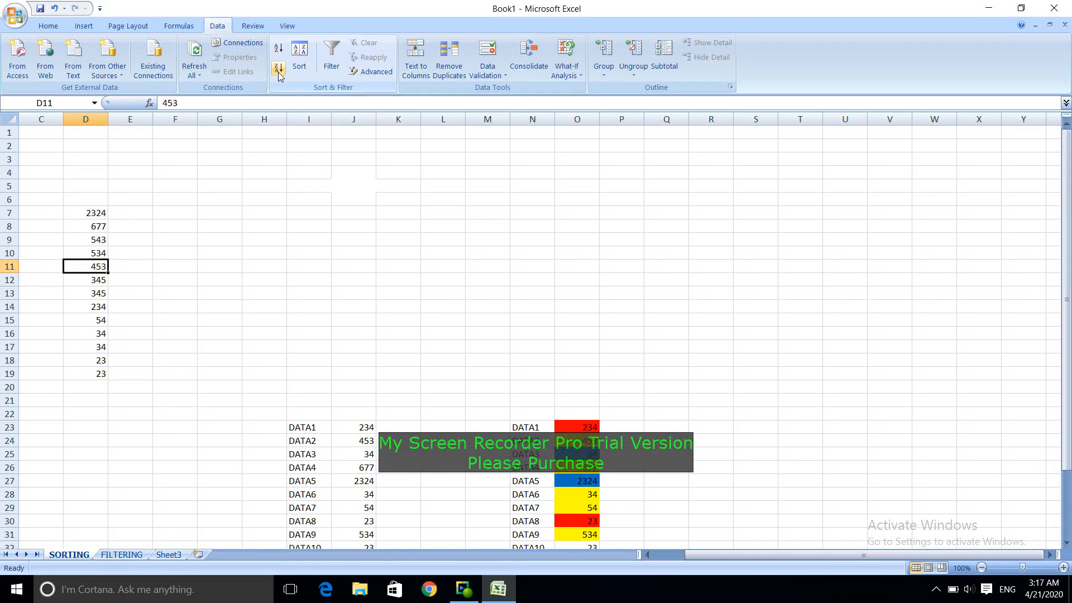
pyautogui.click(92, 249)
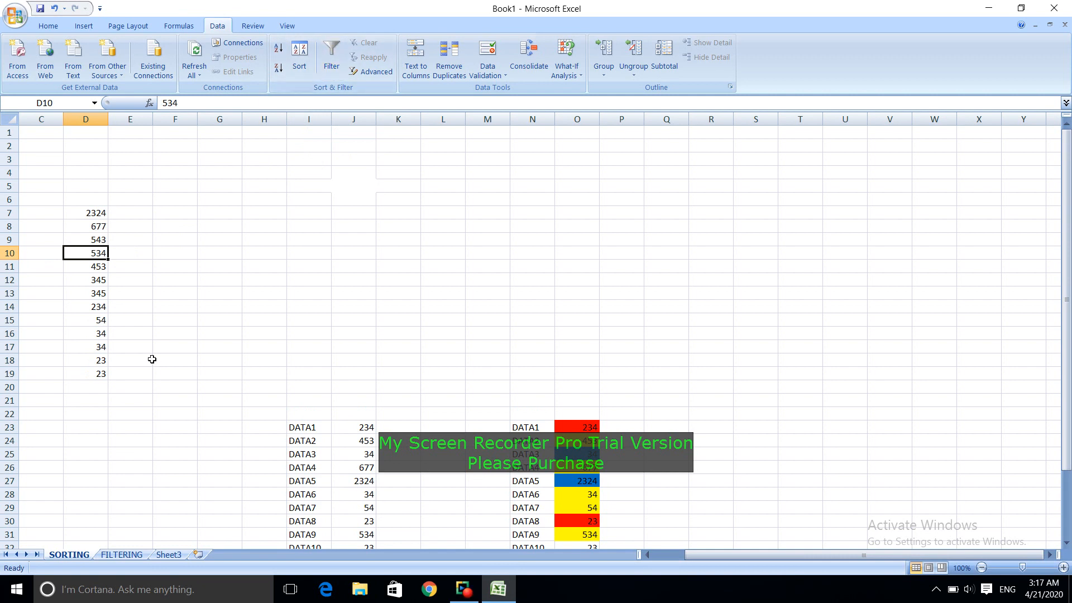
# Step: Clear the numbers in D7:D19 and move the I23:J36 data block so that it starts at cell G4
pyautogui.moveTo(92, 213); pyautogui.dragTo(97, 371)
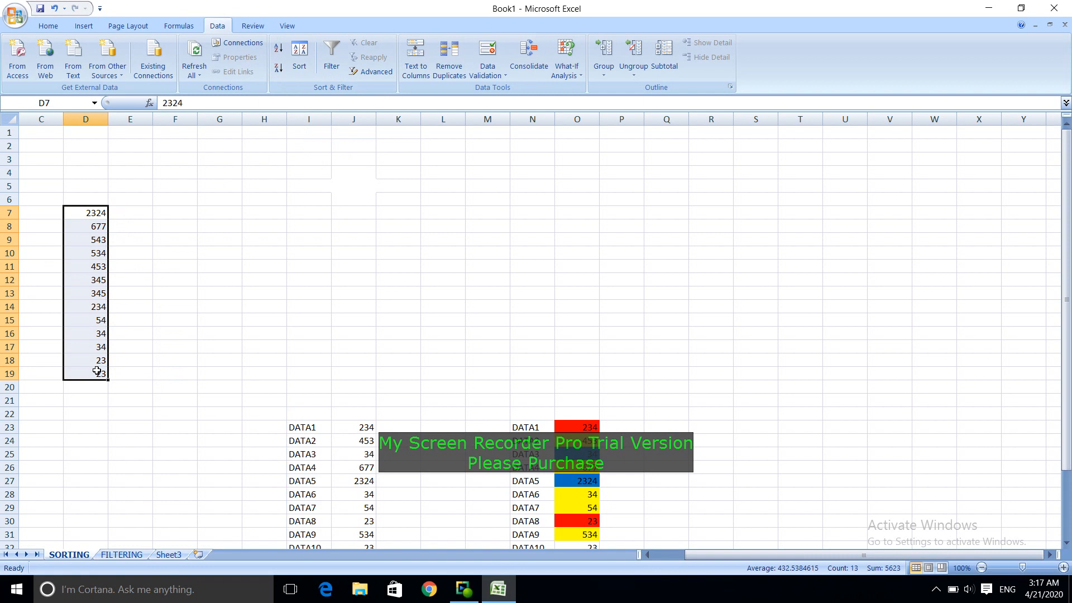
pyautogui.press('Delete')
pyautogui.scroll(-4, 215, 366)
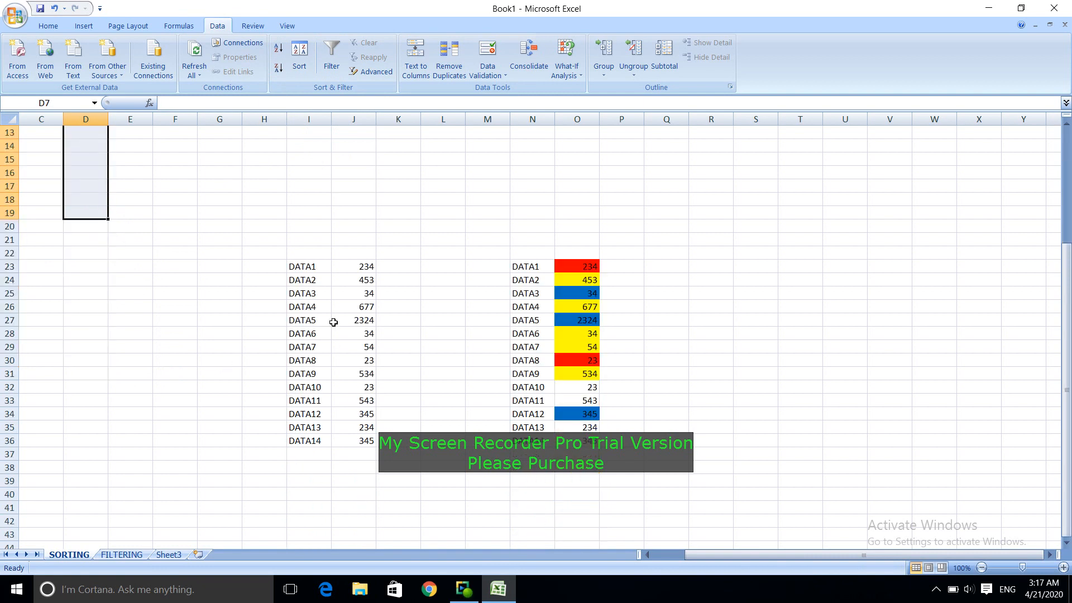
pyautogui.moveTo(300, 266); pyautogui.dragTo(346, 444)
pyautogui.hotkey('ctrl', 'c')
pyautogui.scroll(4, 259, 428)
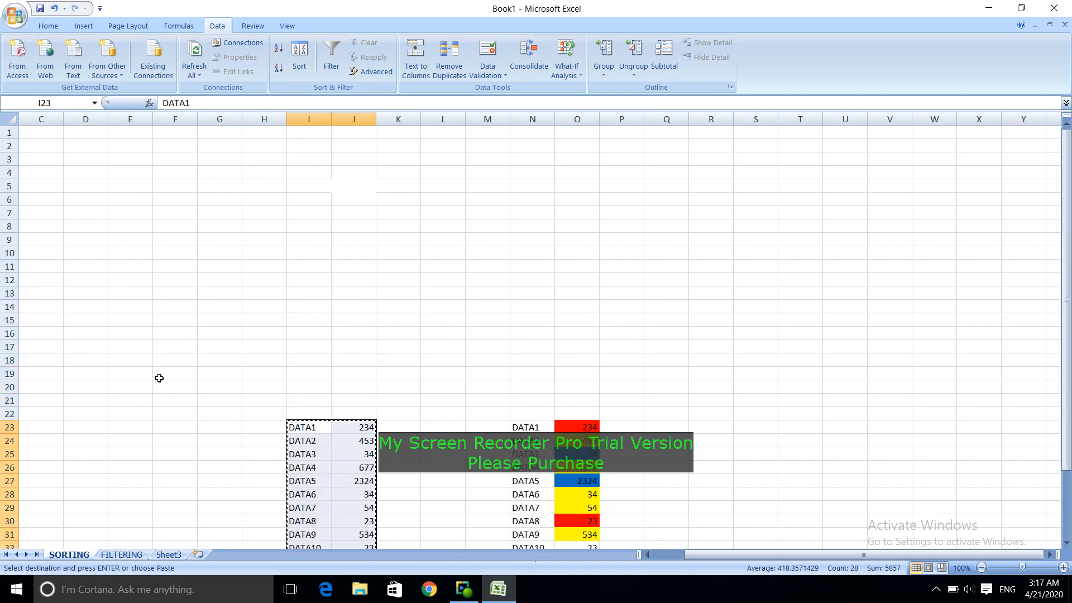
pyautogui.click(222, 169)
pyautogui.hotkey('ctrl', 'v')
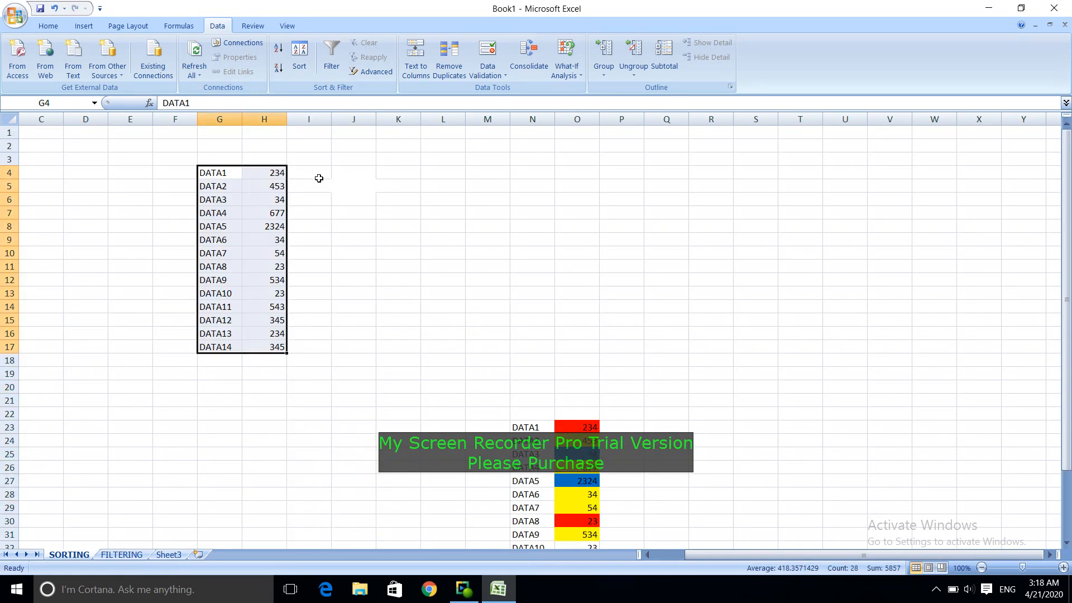
pyautogui.scroll(-5, 336, 295)
pyautogui.scroll(5, 335, 299)
pyautogui.click(251, 345)
pyautogui.moveTo(280, 173); pyautogui.dragTo(279, 348)
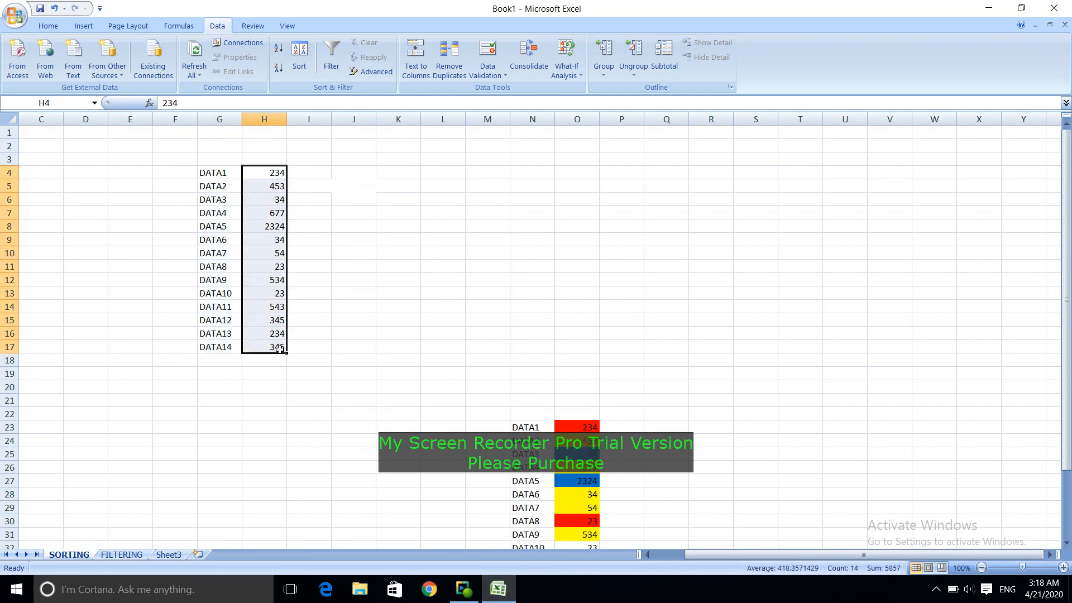
# Step: Fill the DATA8 label in G11 and its number in H11 with yellow
pyautogui.click(210, 268)
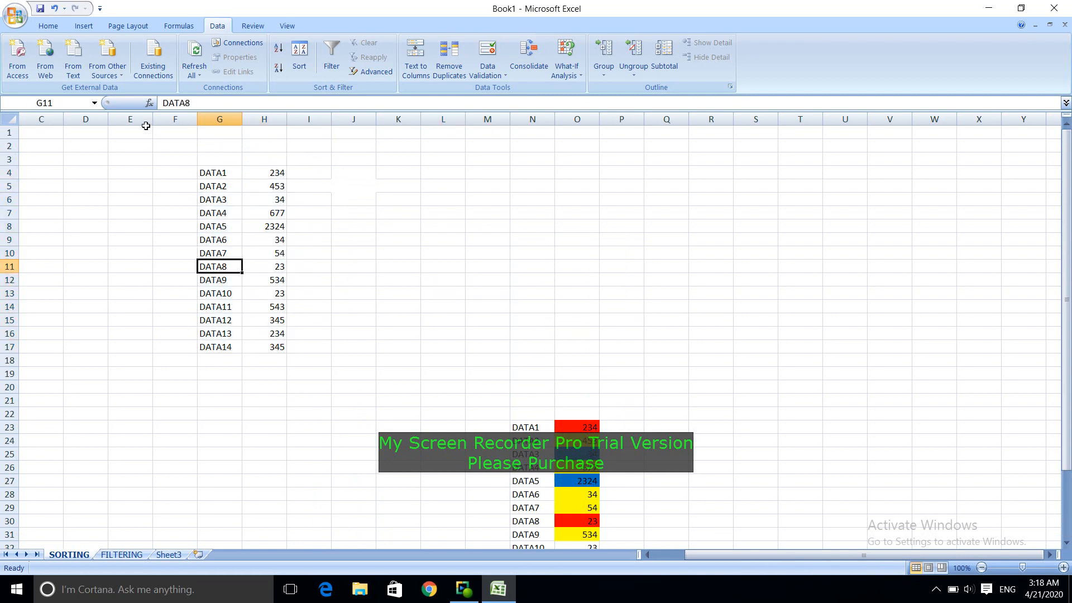
pyautogui.click(48, 26)
pyautogui.click(187, 69)
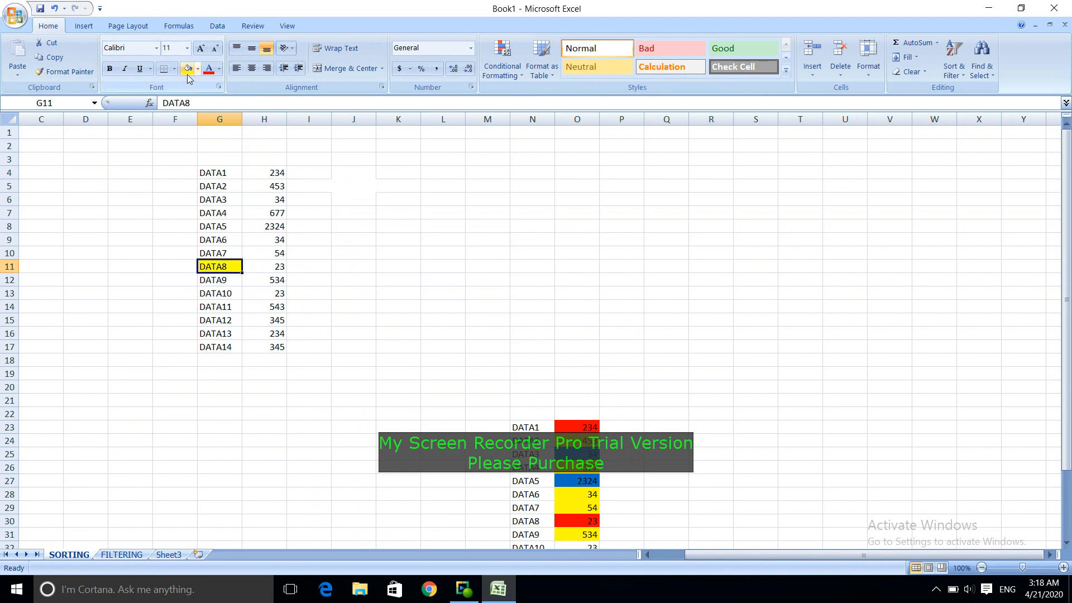
pyautogui.click(265, 272)
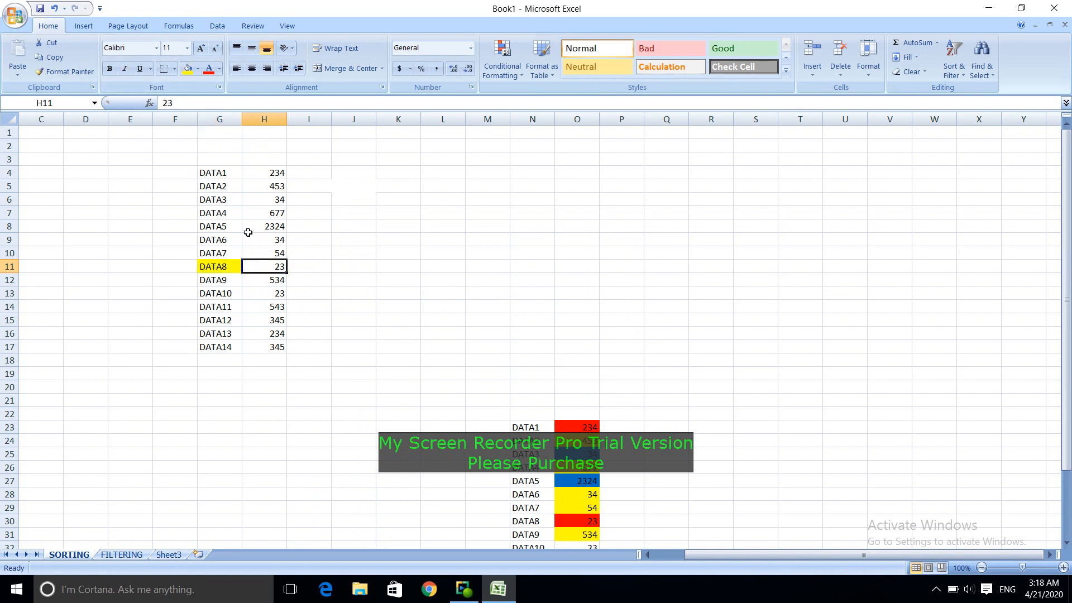
pyautogui.click(188, 69)
pyautogui.click(306, 279)
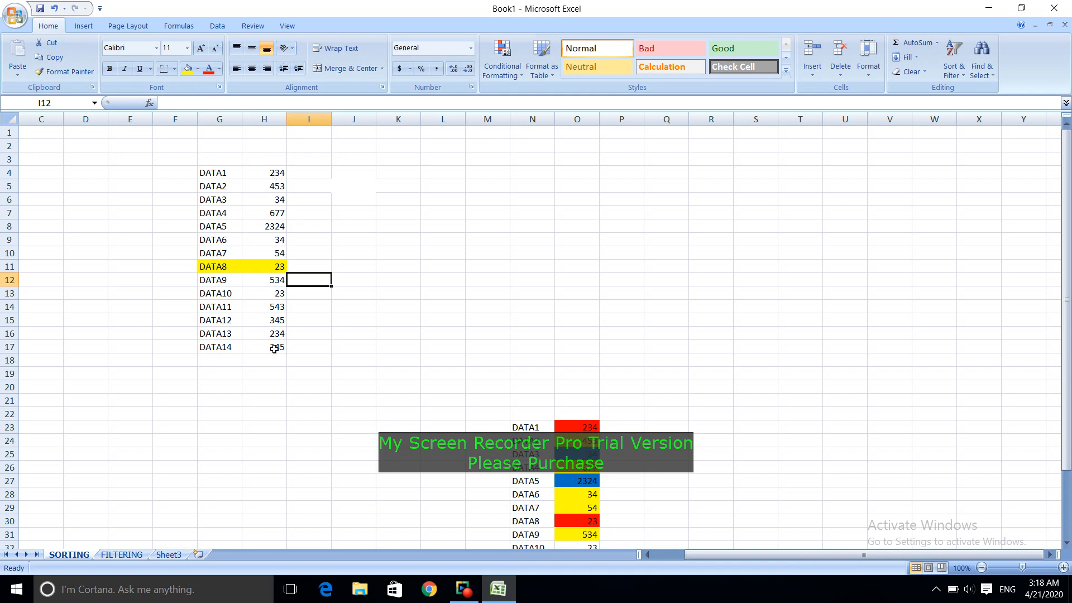
# Step: Sort the two-column data list by the column H numbers from smallest to largest
pyautogui.click(275, 240)
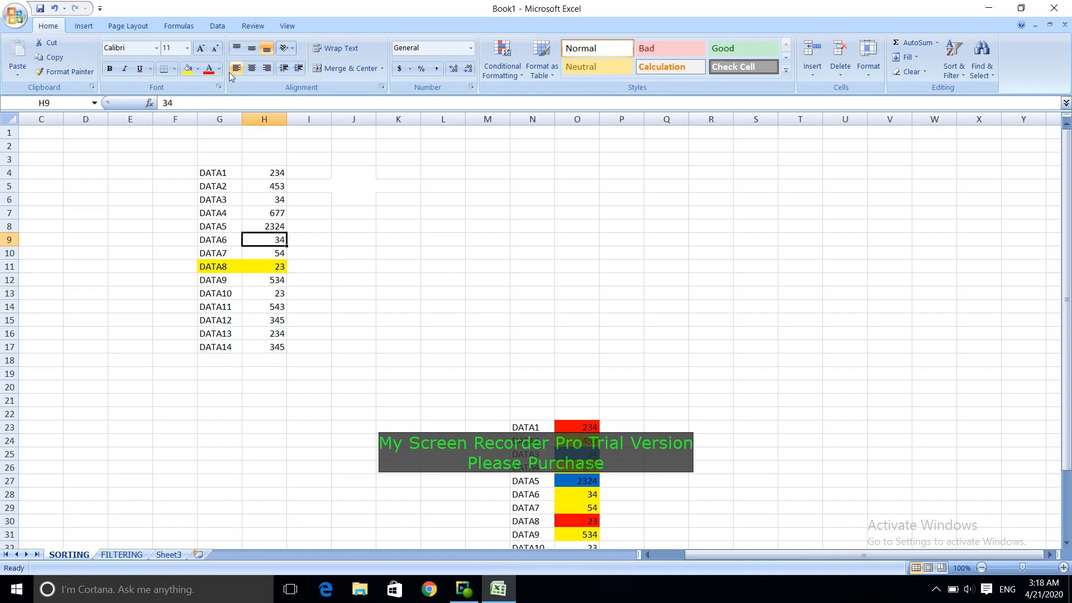
pyautogui.click(217, 26)
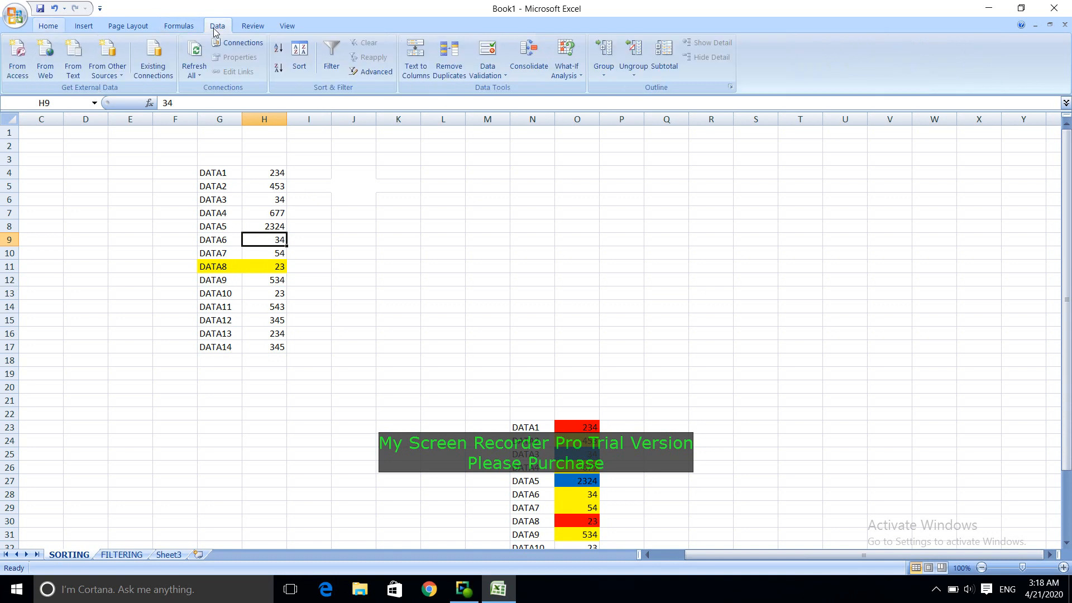
pyautogui.click(278, 49)
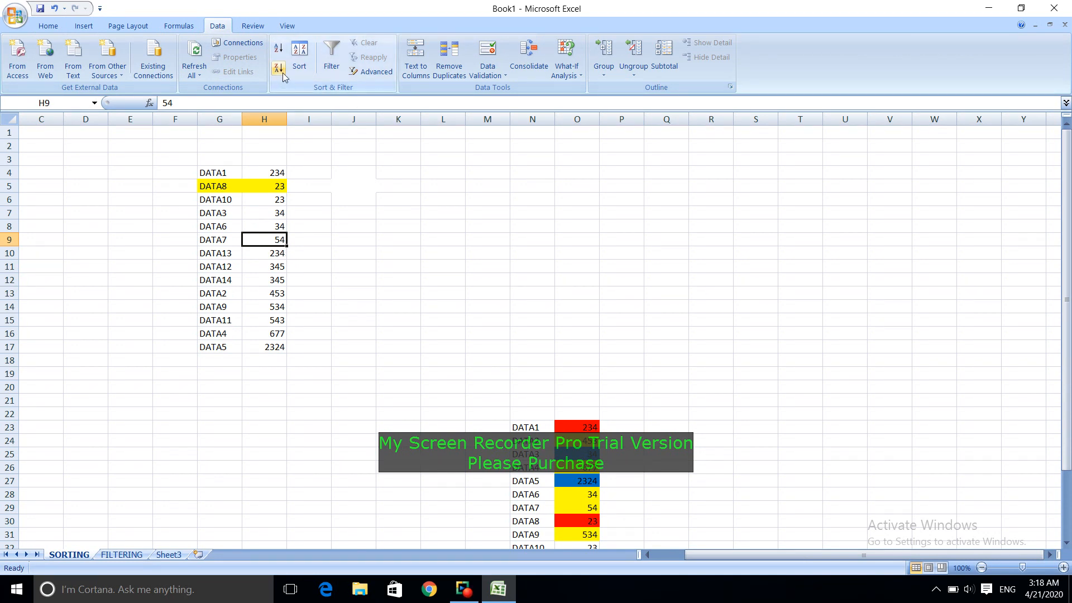
pyautogui.click(301, 62)
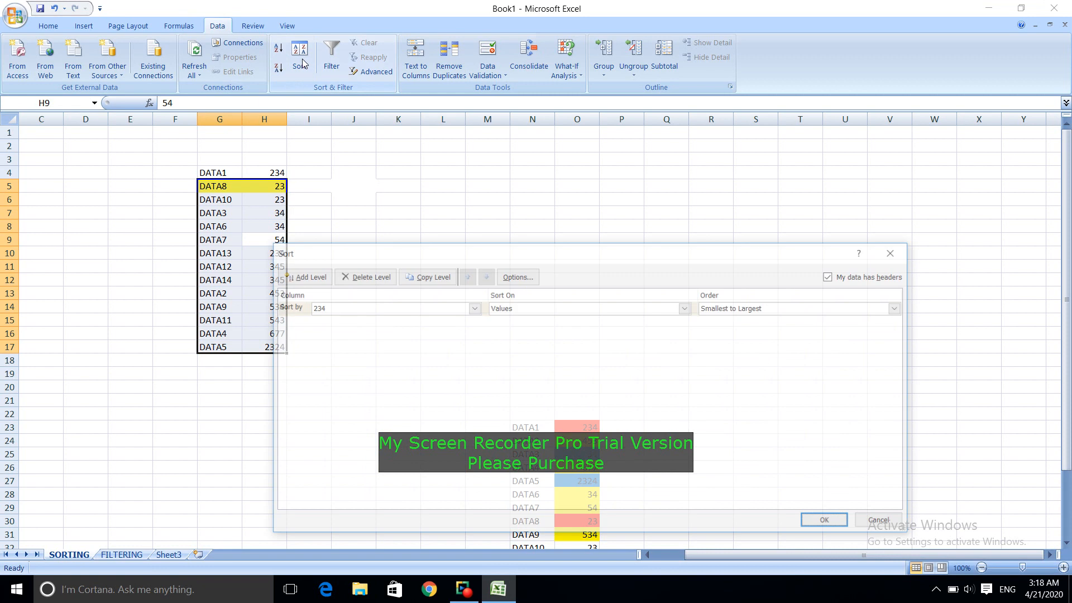
pyautogui.click(471, 309)
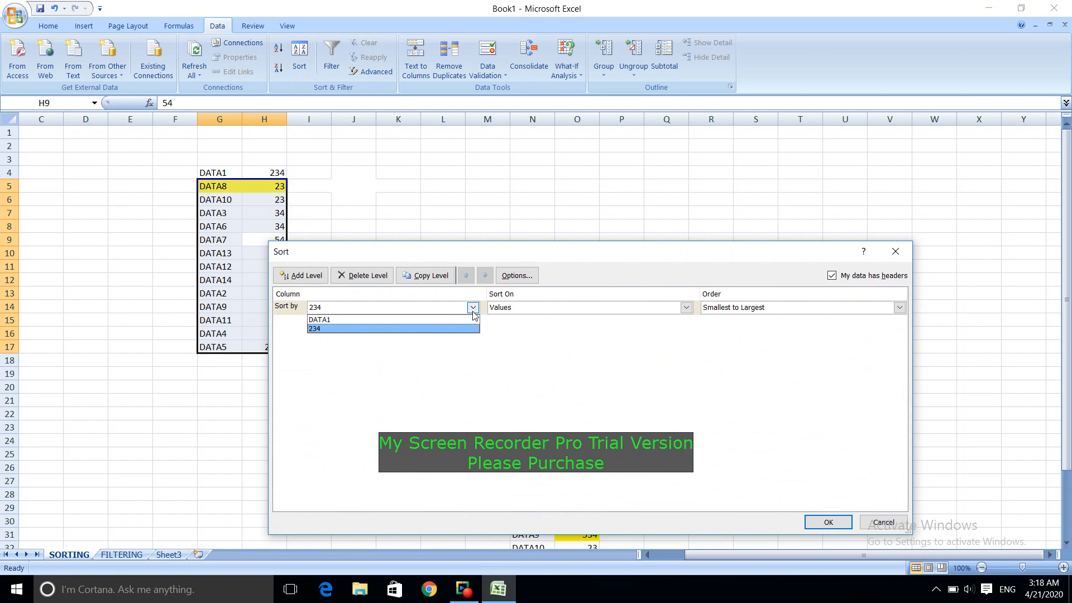
pyautogui.click(379, 276)
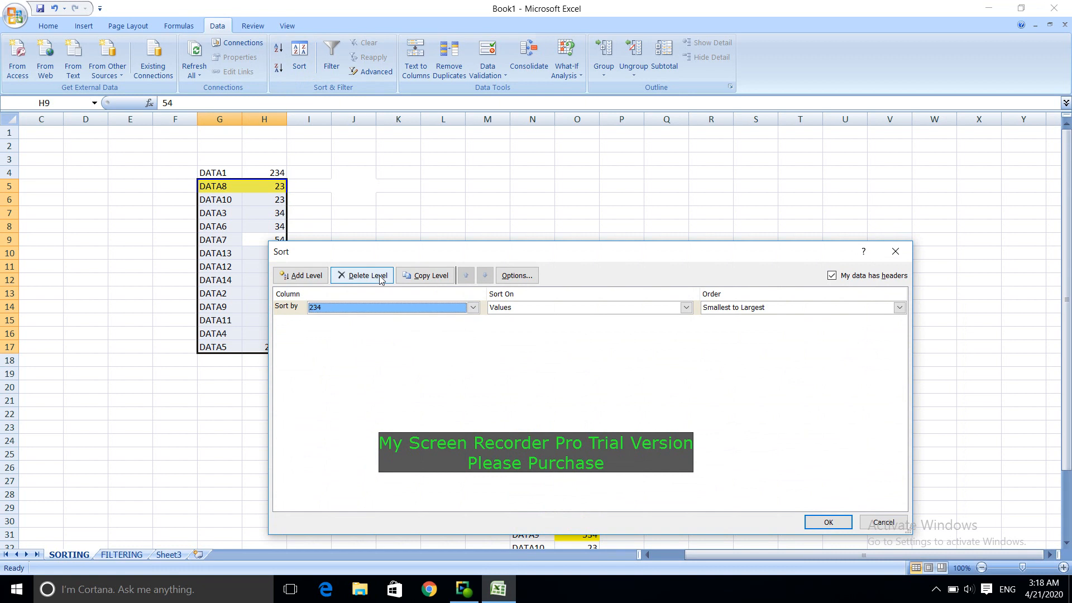
pyautogui.click(379, 276)
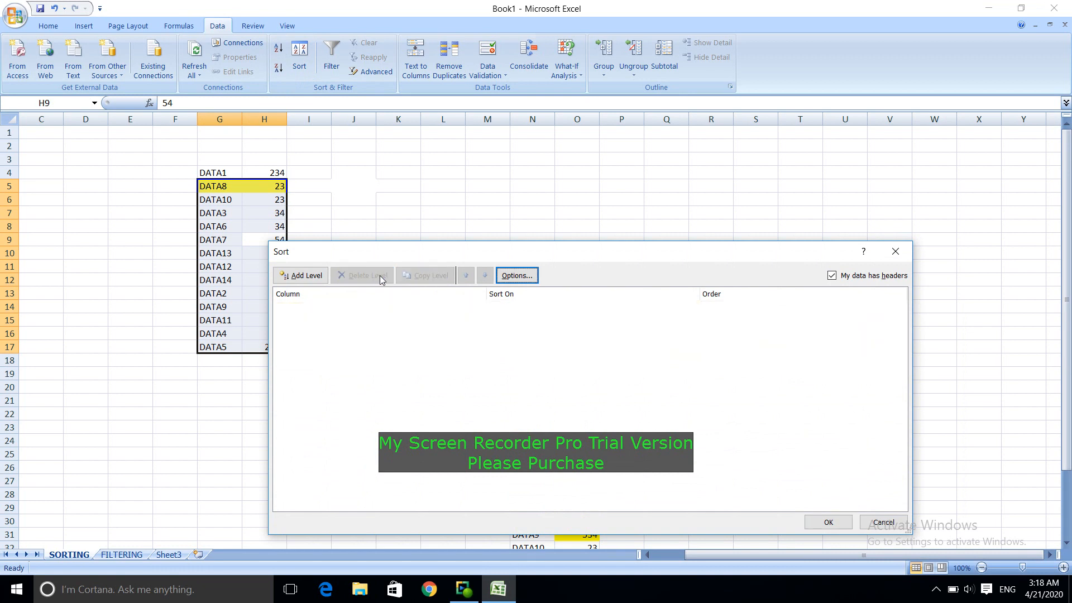
pyautogui.click(896, 251)
pyautogui.click(608, 303)
# Step: Sort the two-column list by column H from largest to smallest, and back again from smallest to largest
pyautogui.click(278, 237)
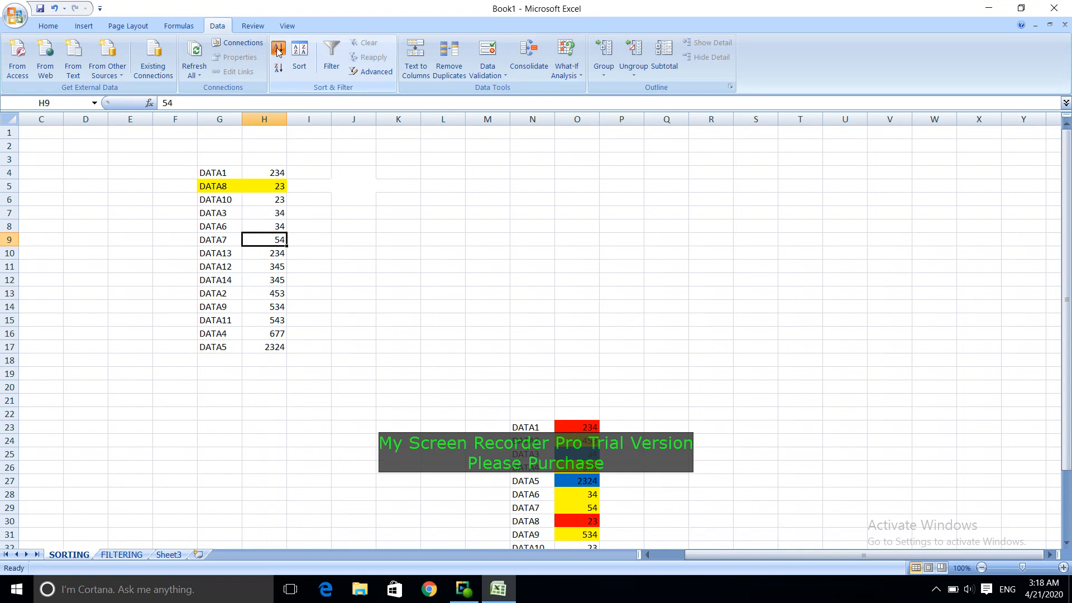
pyautogui.click(280, 69)
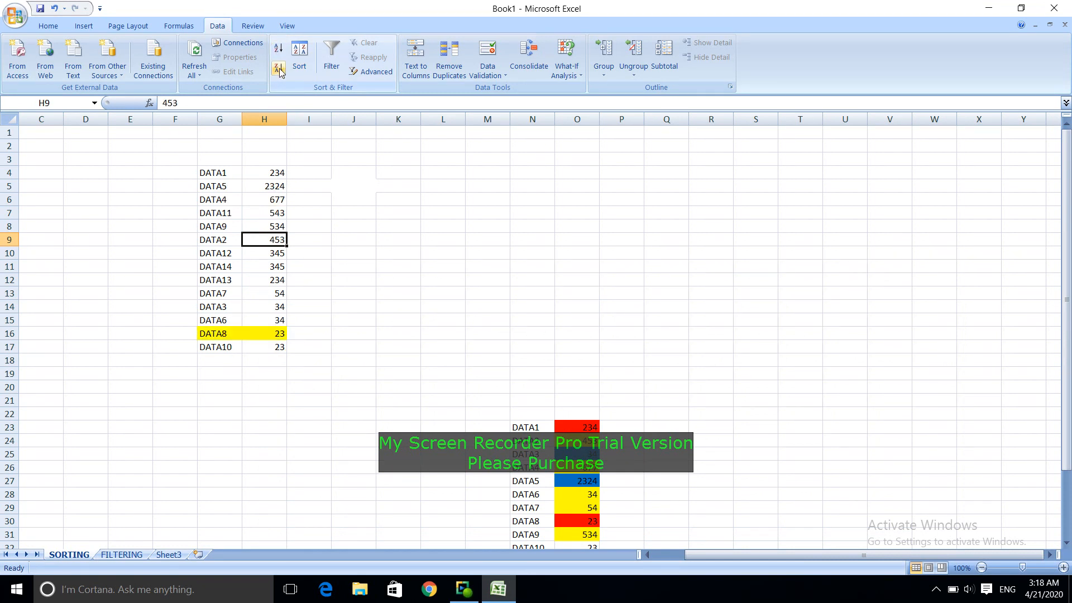
pyautogui.click(279, 69)
pyautogui.click(279, 48)
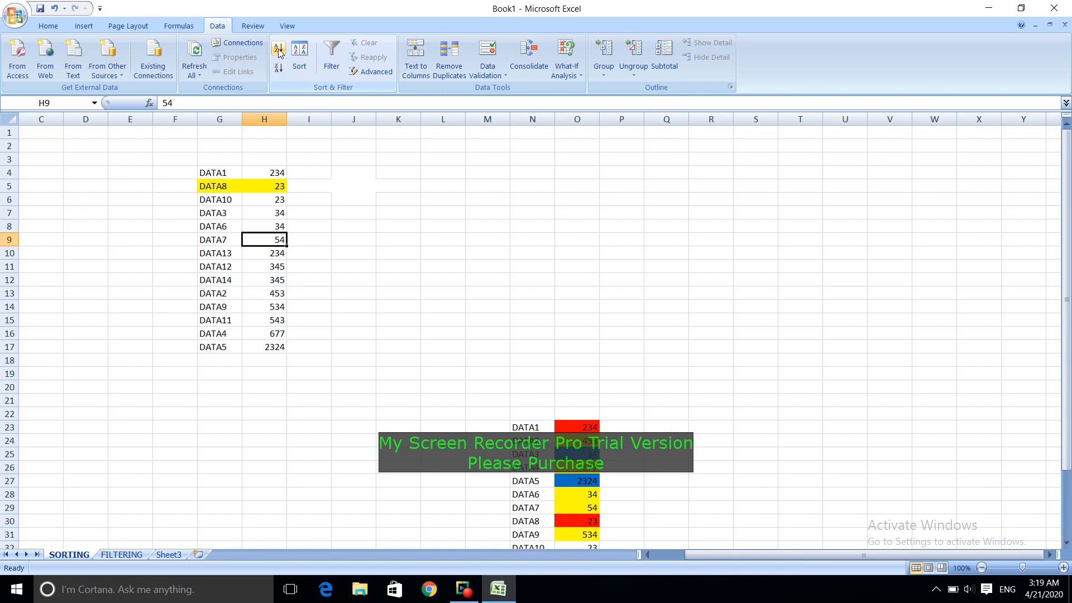
# Step: Clear the DATA1 row in G4:H4 above the sorted list
pyautogui.click(442, 306)
pyautogui.moveTo(218, 174); pyautogui.dragTo(265, 174)
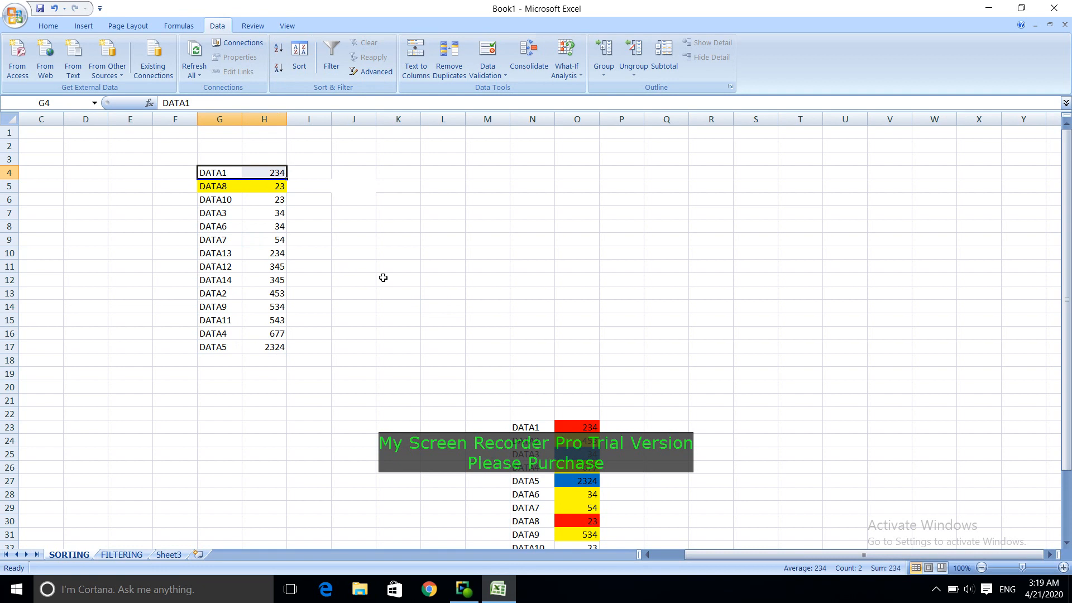
pyautogui.press('Delete')
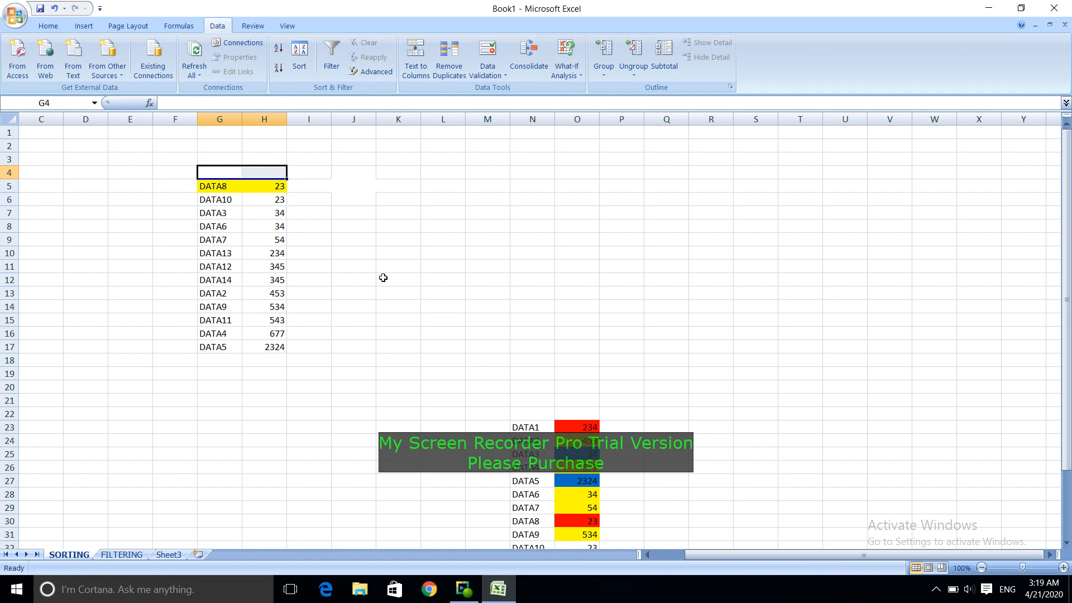
pyautogui.click(383, 277)
# Step: Sort the G5:H17 rows by column H from largest to smallest and back to smallest to largest, twice
pyautogui.click(281, 236)
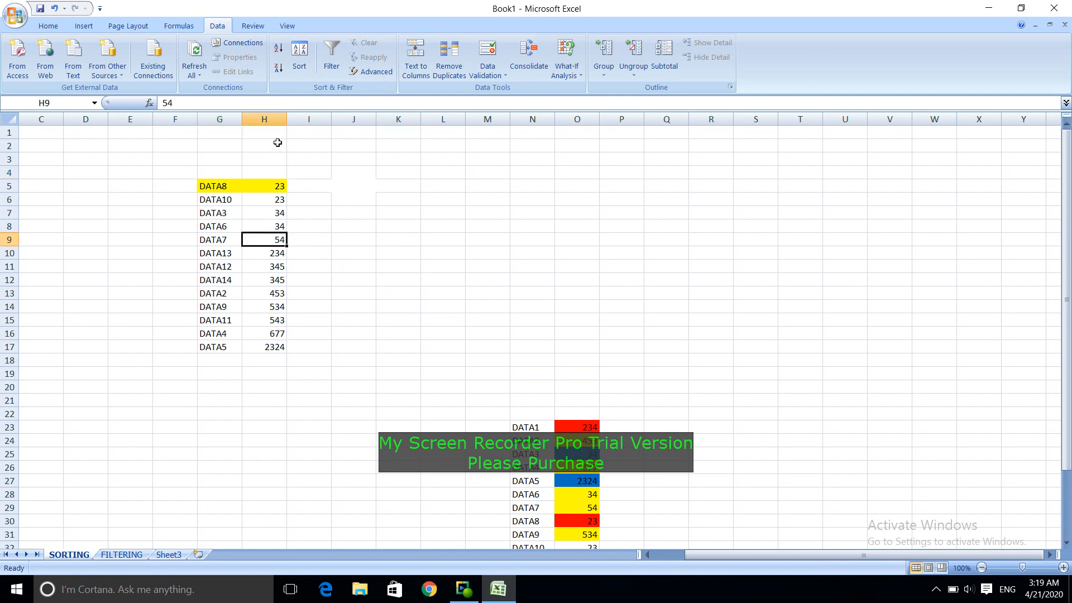
pyautogui.click(279, 69)
pyautogui.click(280, 51)
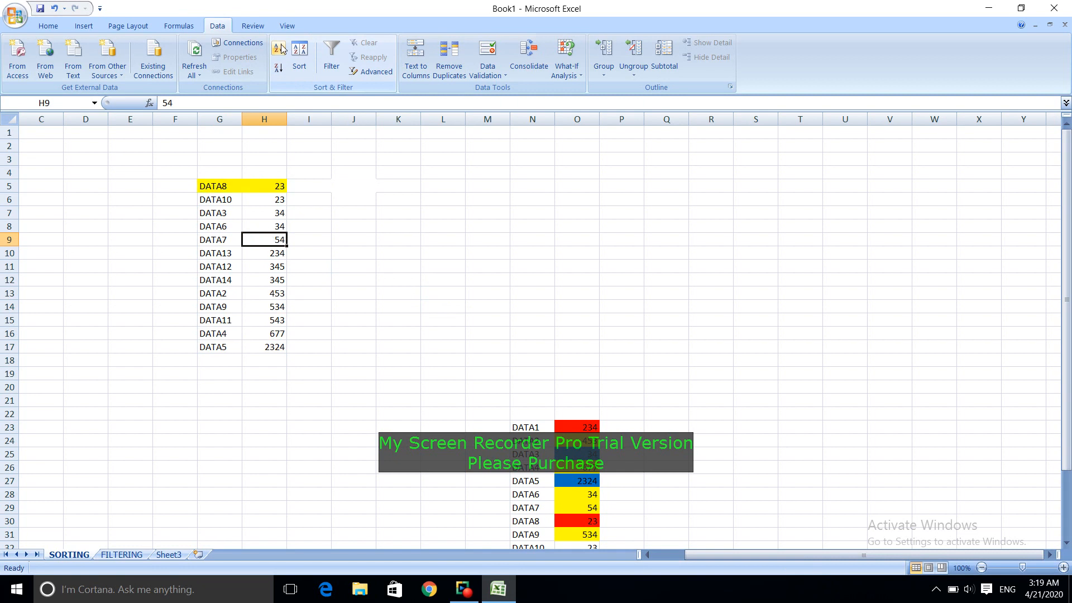
pyautogui.click(379, 252)
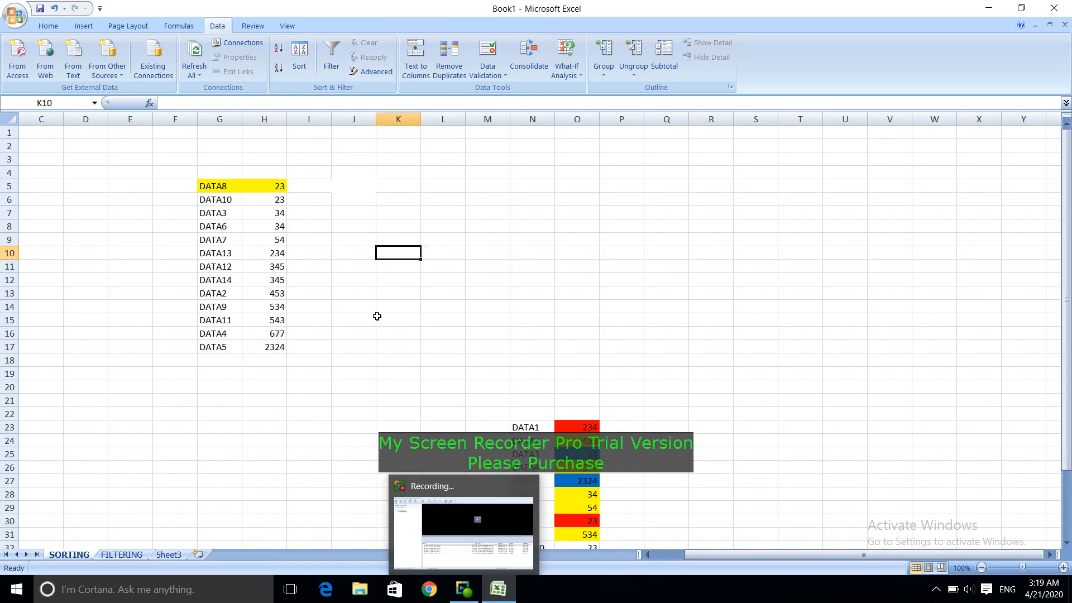
pyautogui.click(275, 276)
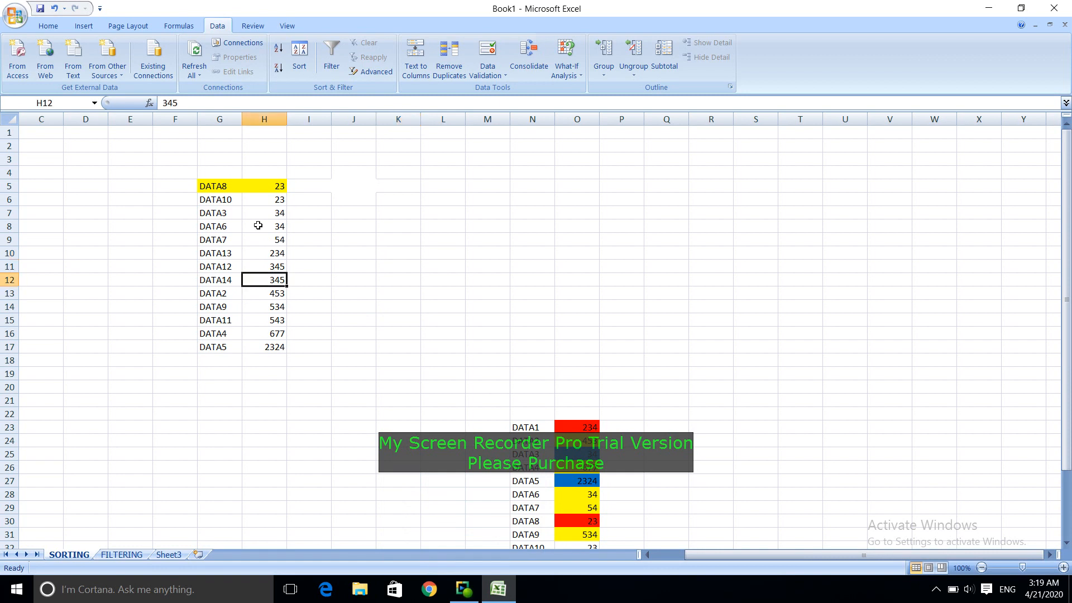
pyautogui.click(281, 75)
pyautogui.click(281, 53)
# Step: Clear the contents of the sorted list in G5:H17
pyautogui.moveTo(206, 183); pyautogui.dragTo(267, 352)
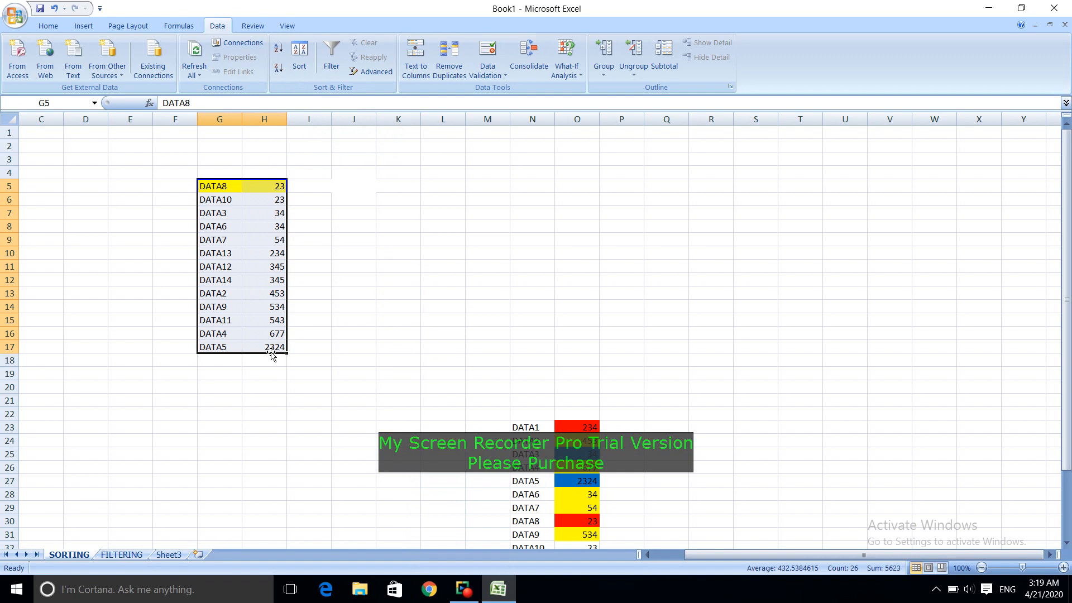
pyautogui.press('Delete')
pyautogui.click(603, 400)
pyautogui.click(324, 263)
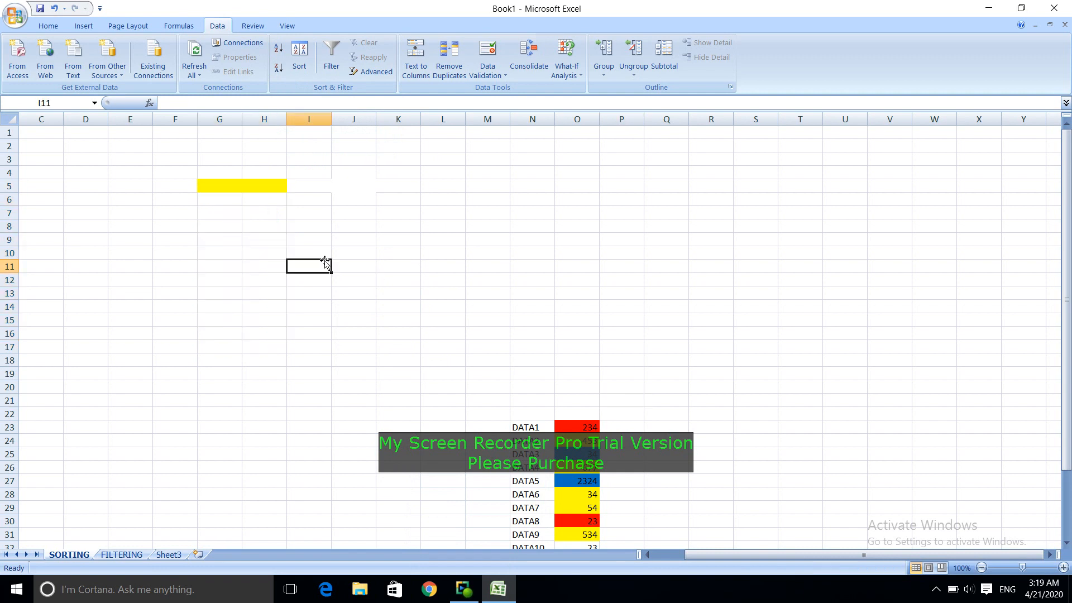
# Step: Remove the leftover yellow fill from the row 5 cells G5:K5
pyautogui.moveTo(222, 185); pyautogui.dragTo(397, 184)
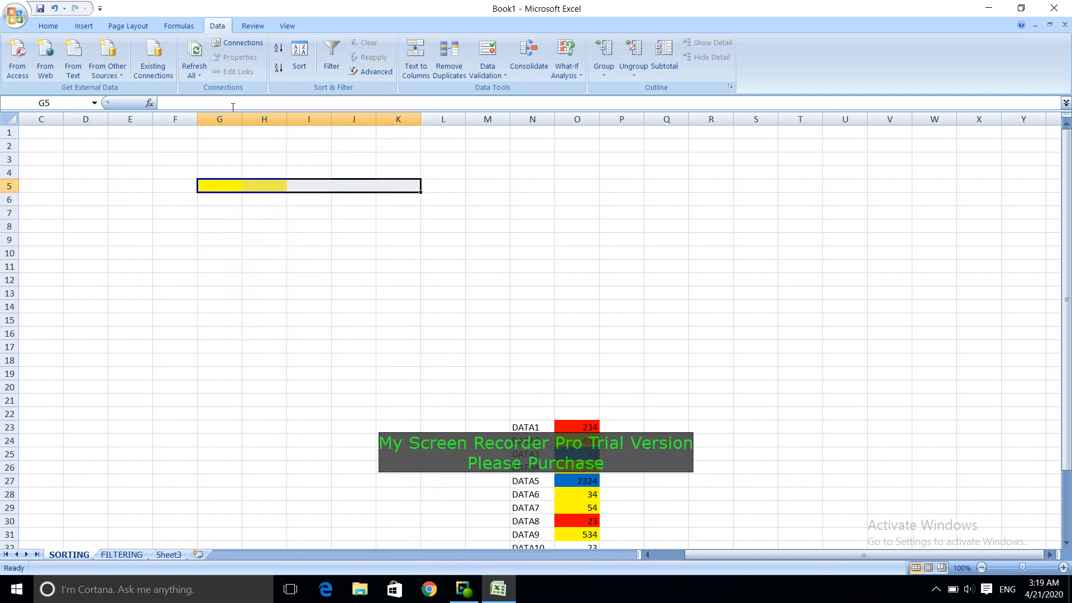
pyautogui.click(49, 26)
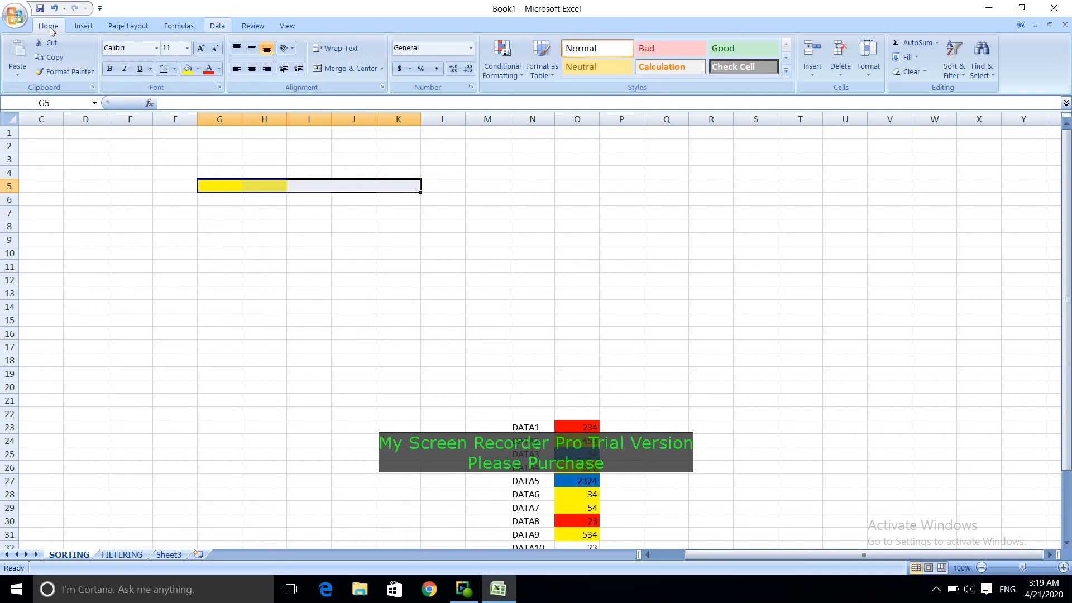
pyautogui.click(197, 71)
pyautogui.click(209, 182)
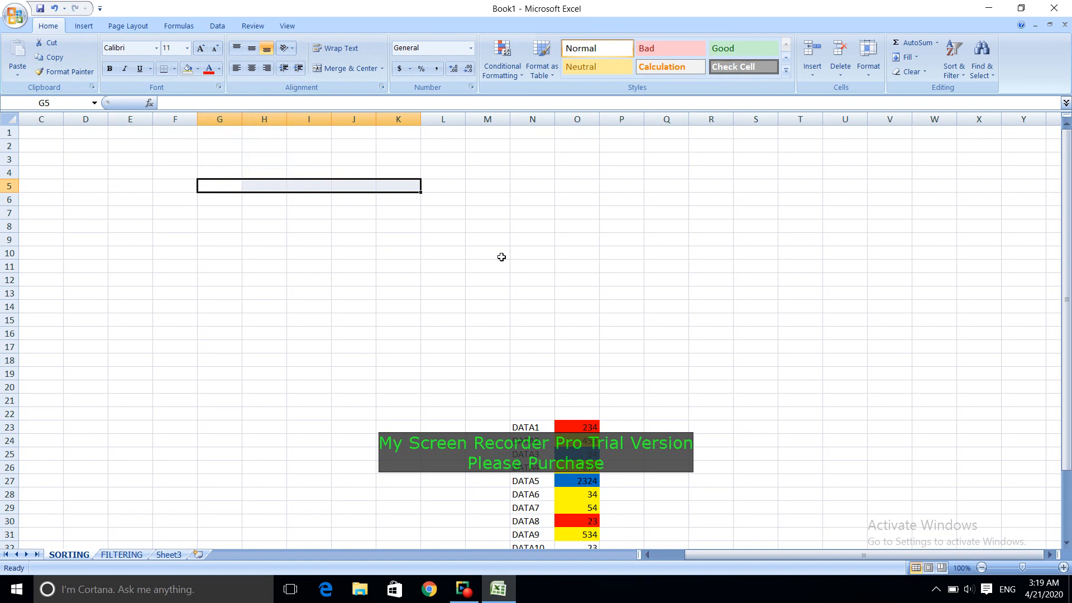
pyautogui.click(500, 255)
# Step: Move the color-filled data block N23:O36 so that it starts at cell E3
pyautogui.scroll(-3, 451, 422)
pyautogui.scroll(-1, 451, 422)
pyautogui.moveTo(530, 266); pyautogui.dragTo(575, 443)
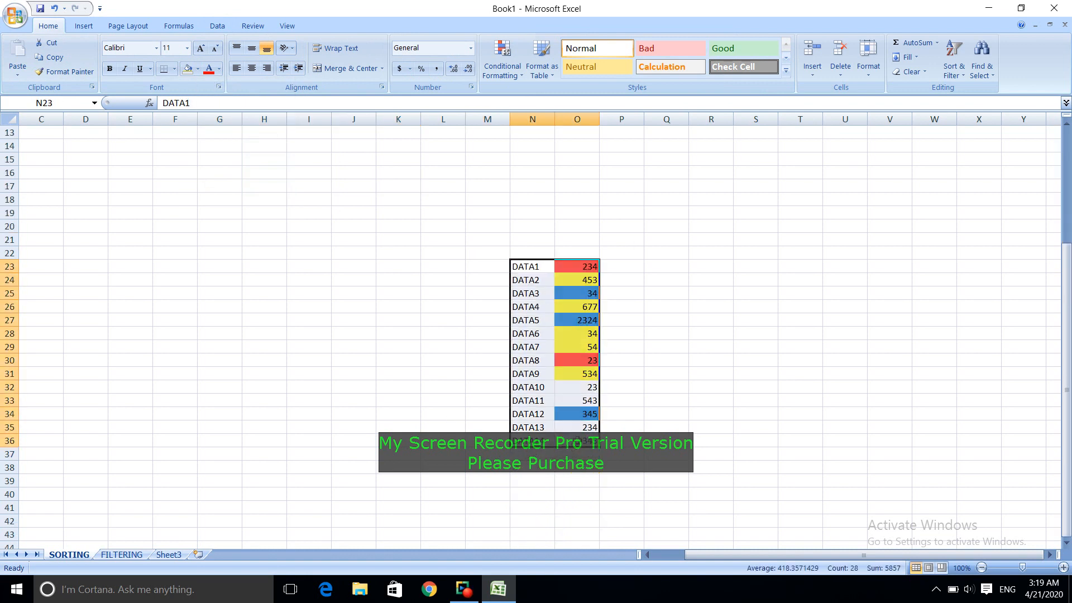
pyautogui.hotkey('ctrl', 'c')
pyautogui.scroll(4, 242, 352)
pyautogui.click(116, 155)
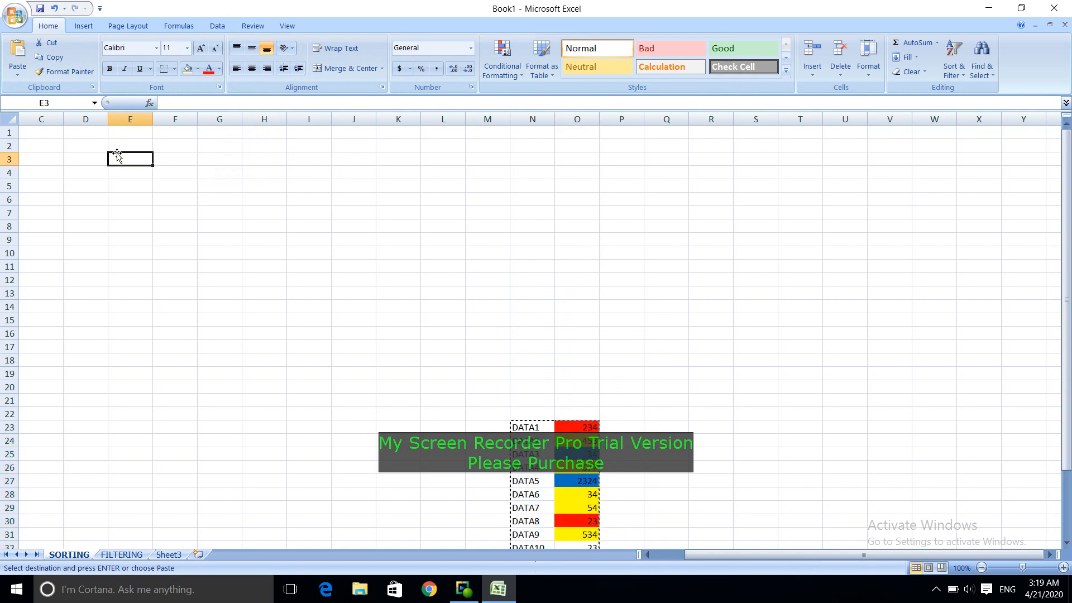
pyautogui.hotkey('ctrl', 'v')
pyautogui.click(463, 589)
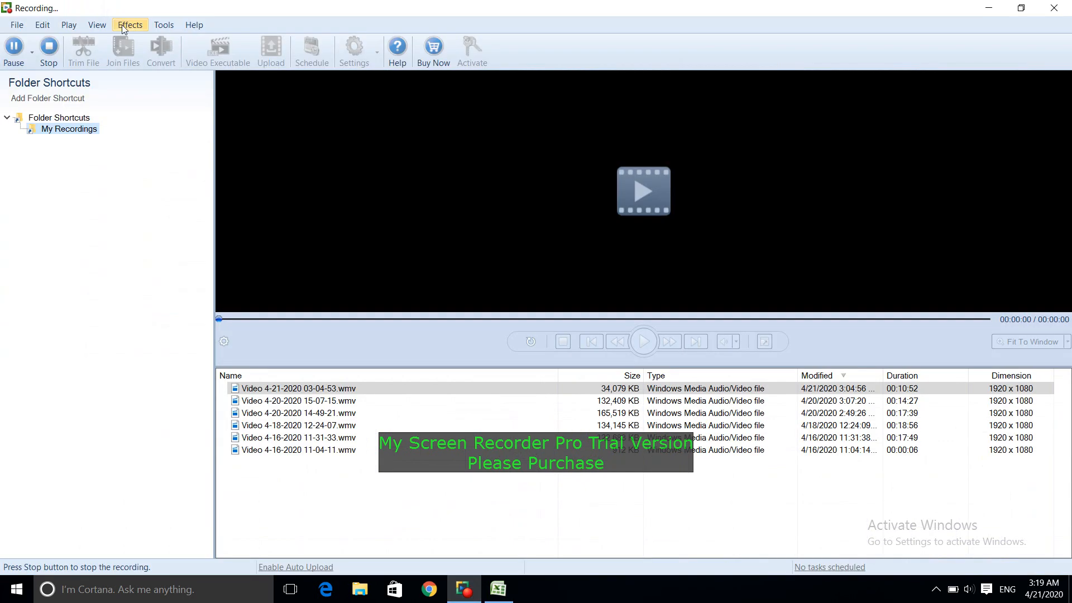
pyautogui.click(14, 48)
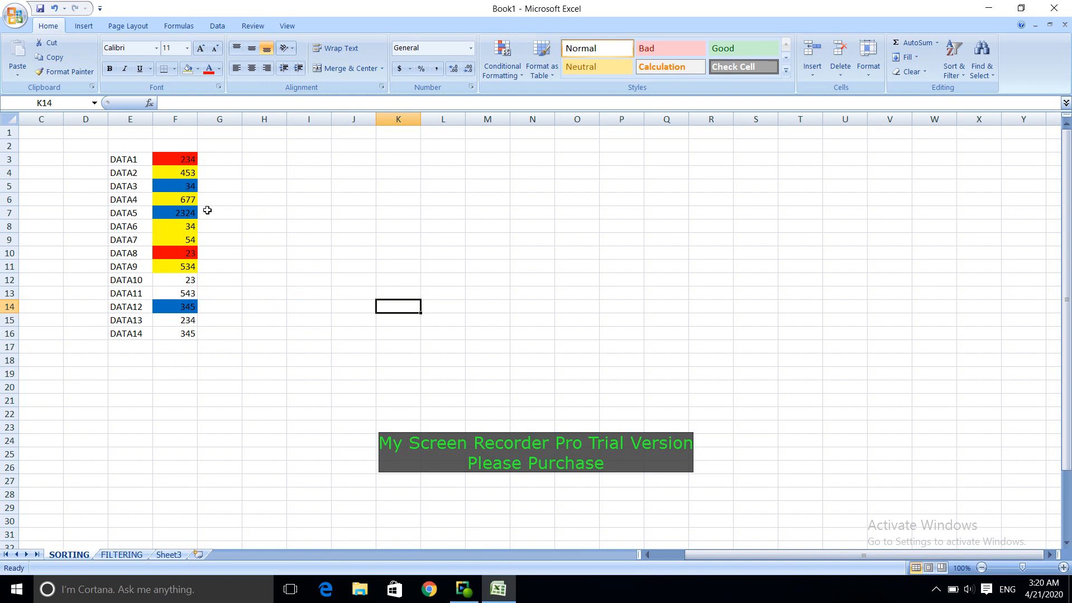
pyautogui.click(183, 226)
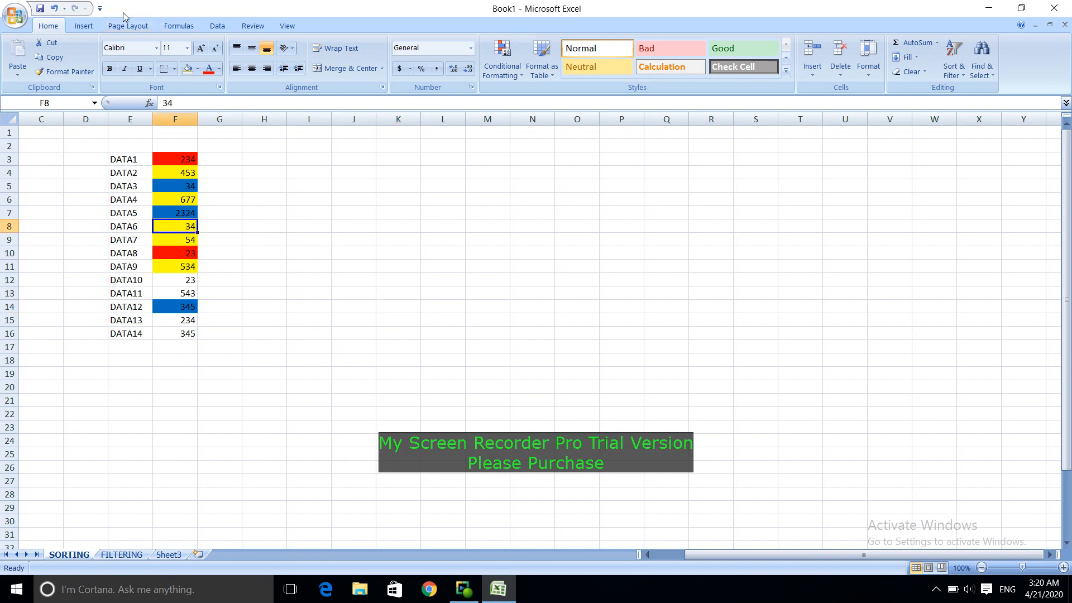
pyautogui.click(217, 25)
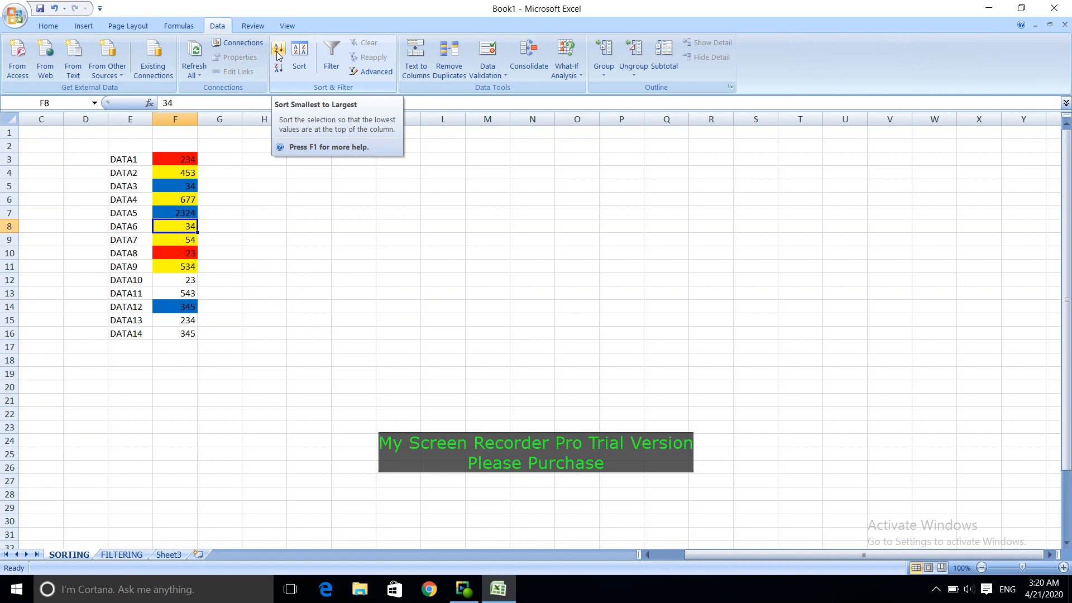
pyautogui.click(307, 69)
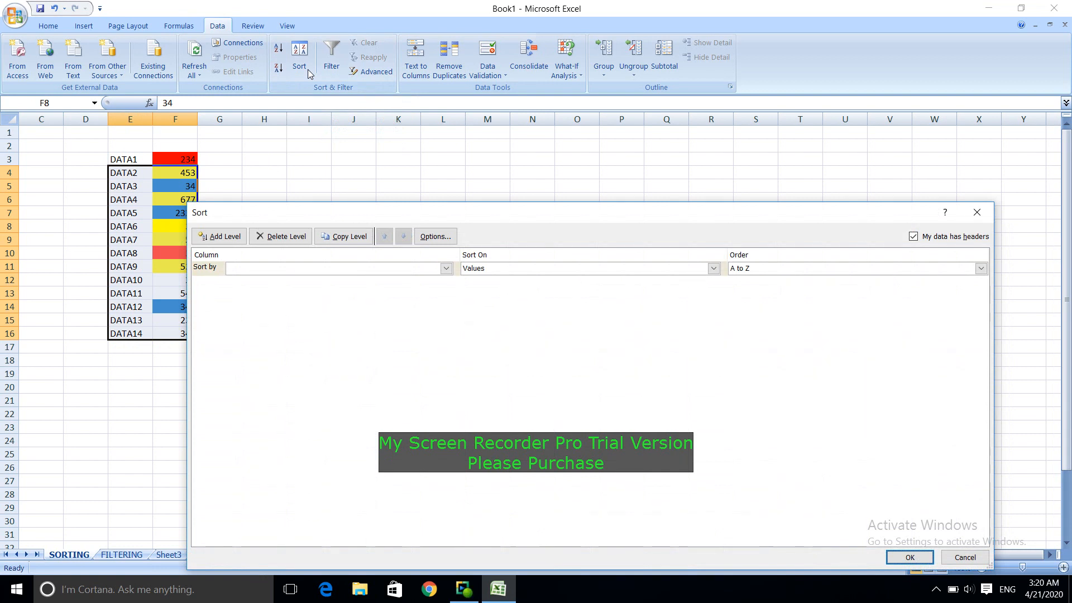
pyautogui.click(976, 212)
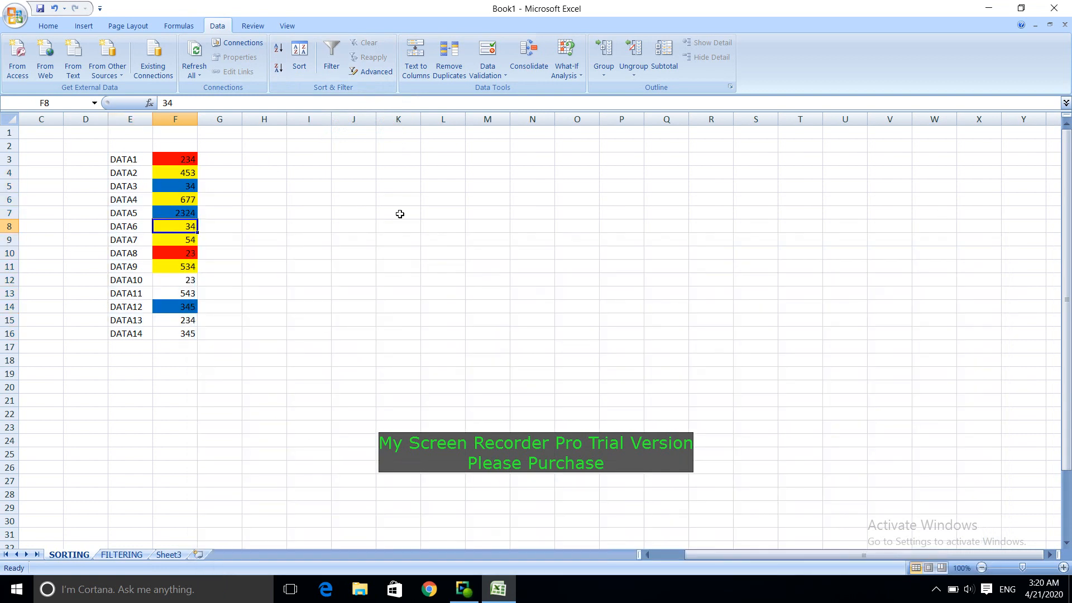
# Step: Add the column headers DATA in E2 and VALUE in F2 above the color-filled list
pyautogui.click(131, 141)
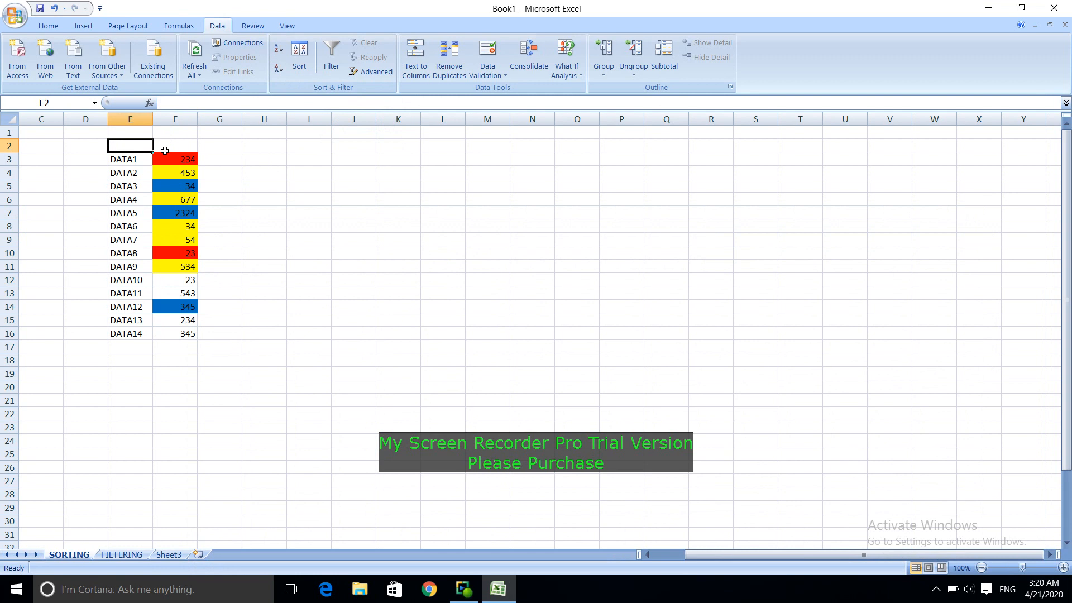
pyautogui.write('Da')
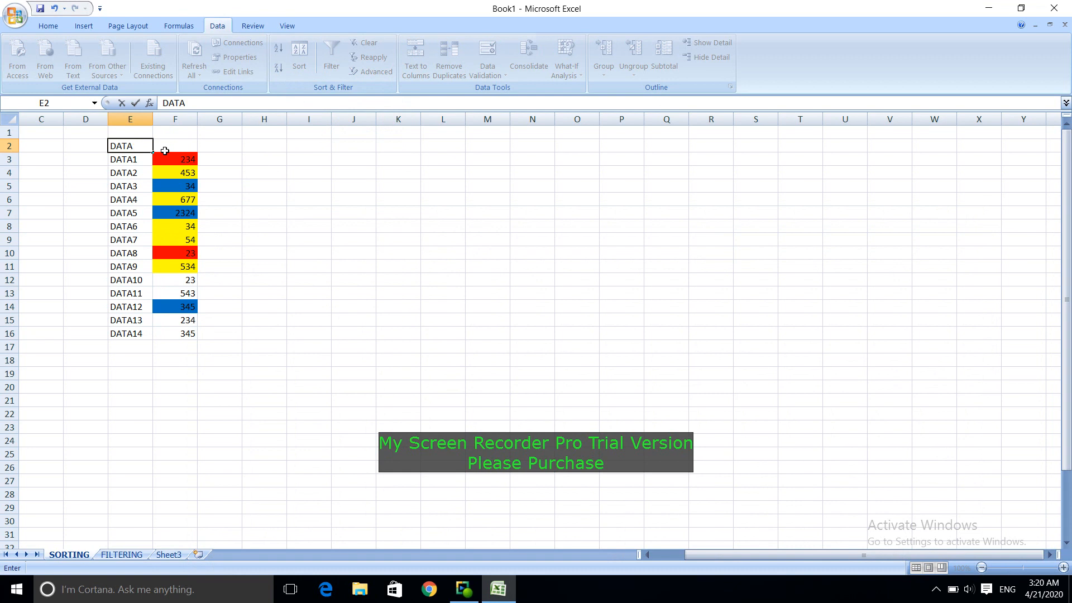
pyautogui.click(165, 149)
pyautogui.write('VALUE')
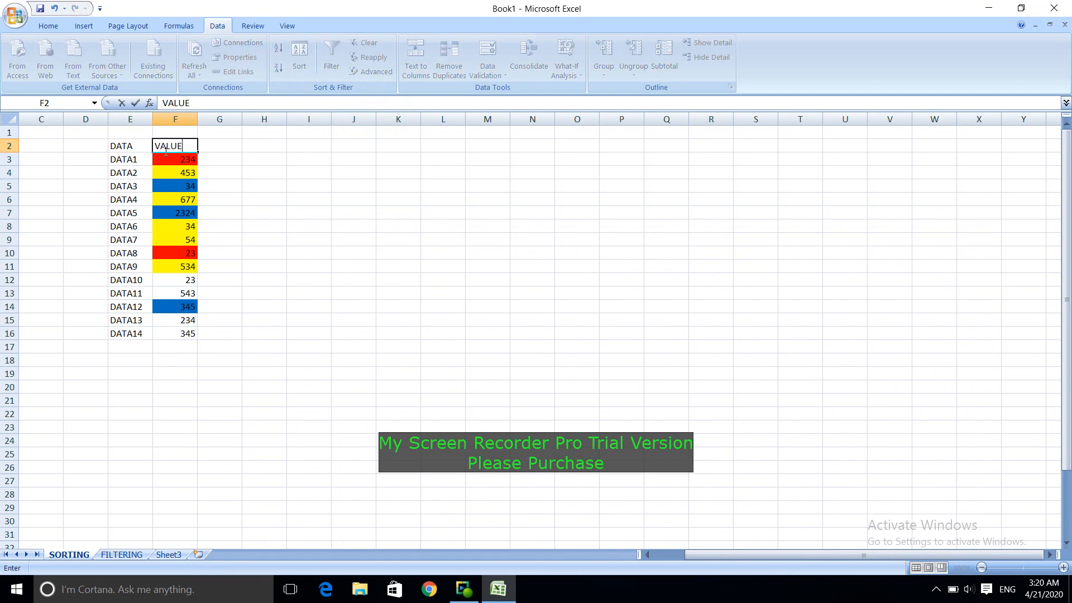
pyautogui.click(261, 238)
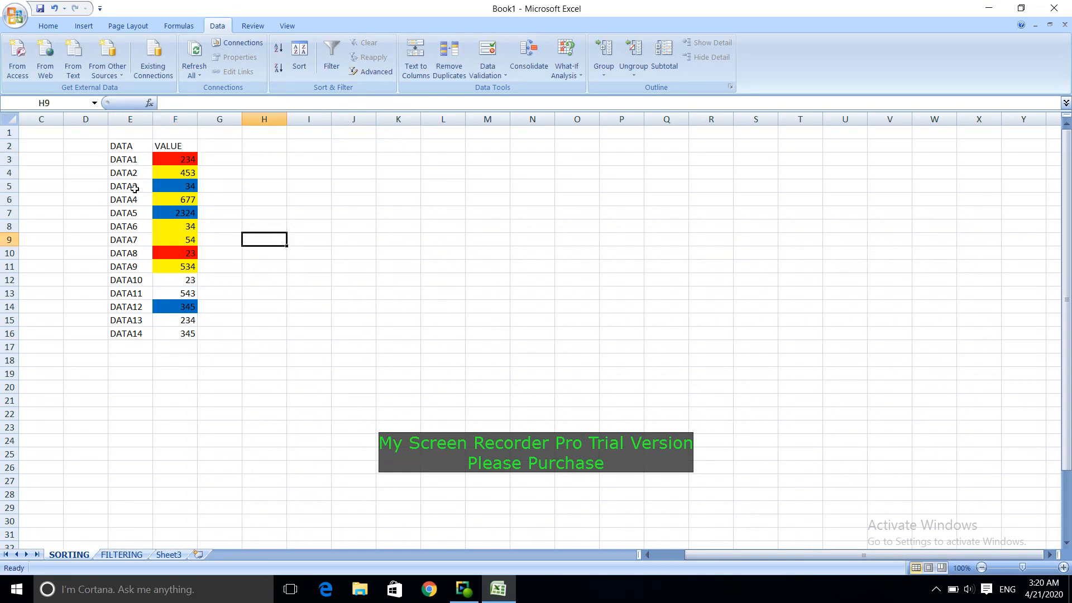
pyautogui.click(125, 145)
pyautogui.moveTo(148, 151)
pyautogui.mouseDown()
pyautogui.moveTo(189, 150)
pyautogui.moveTo(169, 148)
pyautogui.mouseUp()
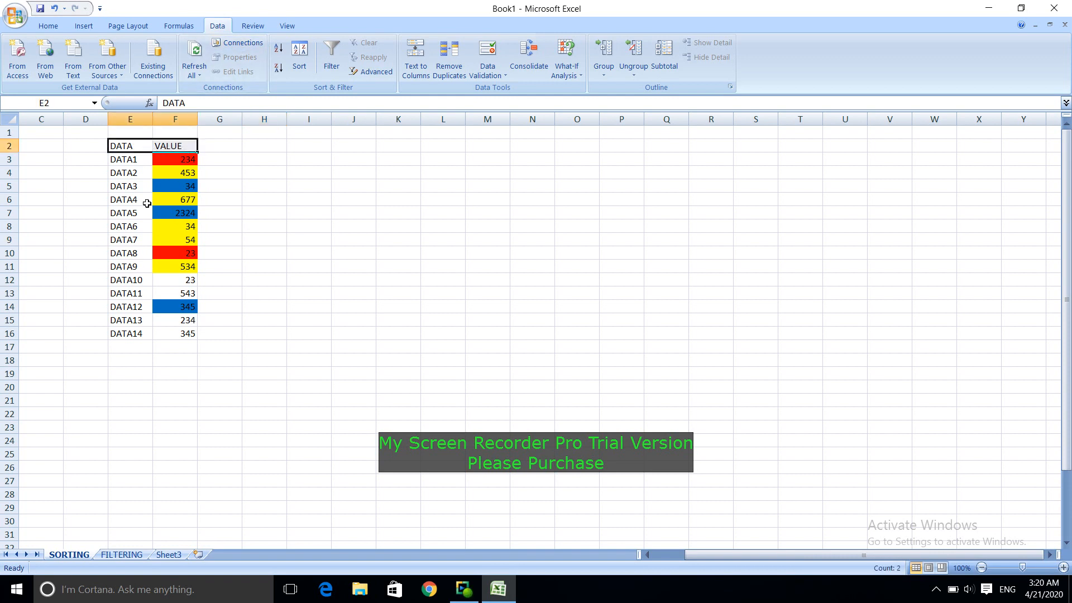
pyautogui.click(253, 170)
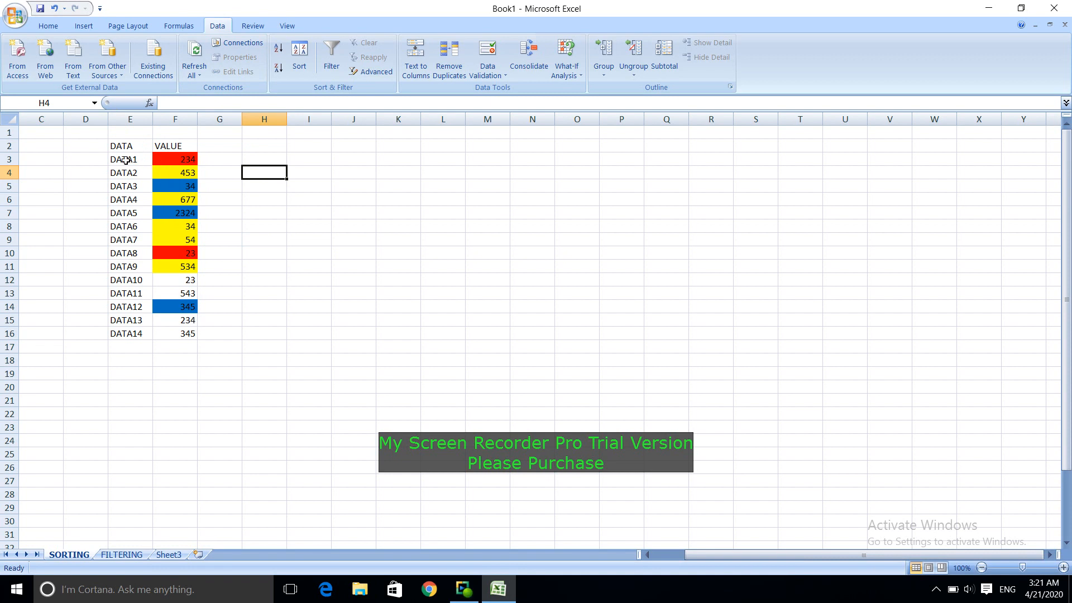
# Step: Sort the list with headers by the VALUE column on cell color, with the red cells on top
pyautogui.click(181, 175)
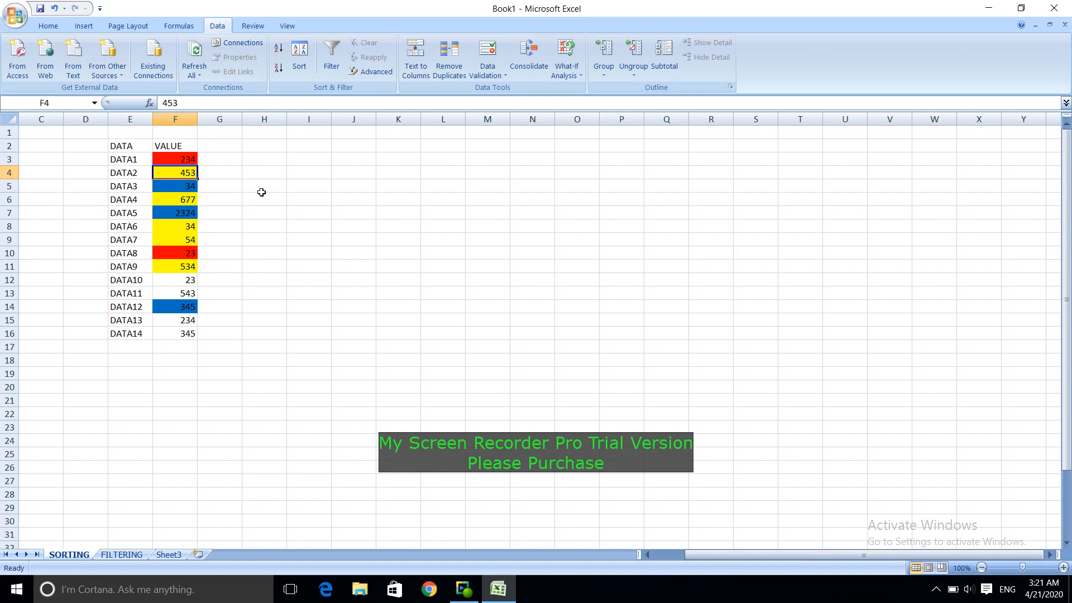
pyautogui.click(299, 56)
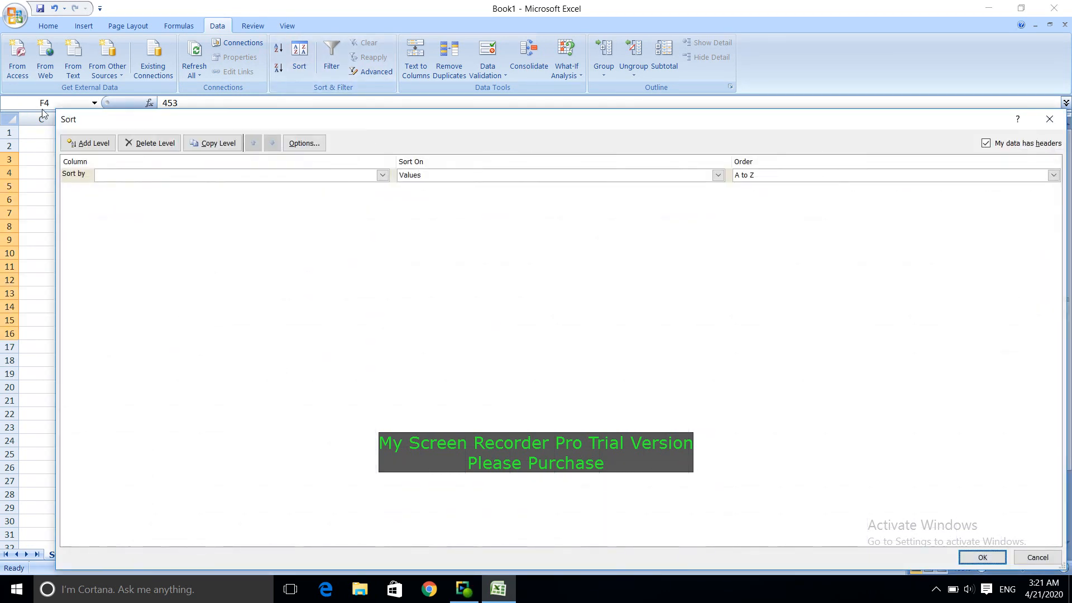
pyautogui.moveTo(56, 110); pyautogui.dragTo(328, 231)
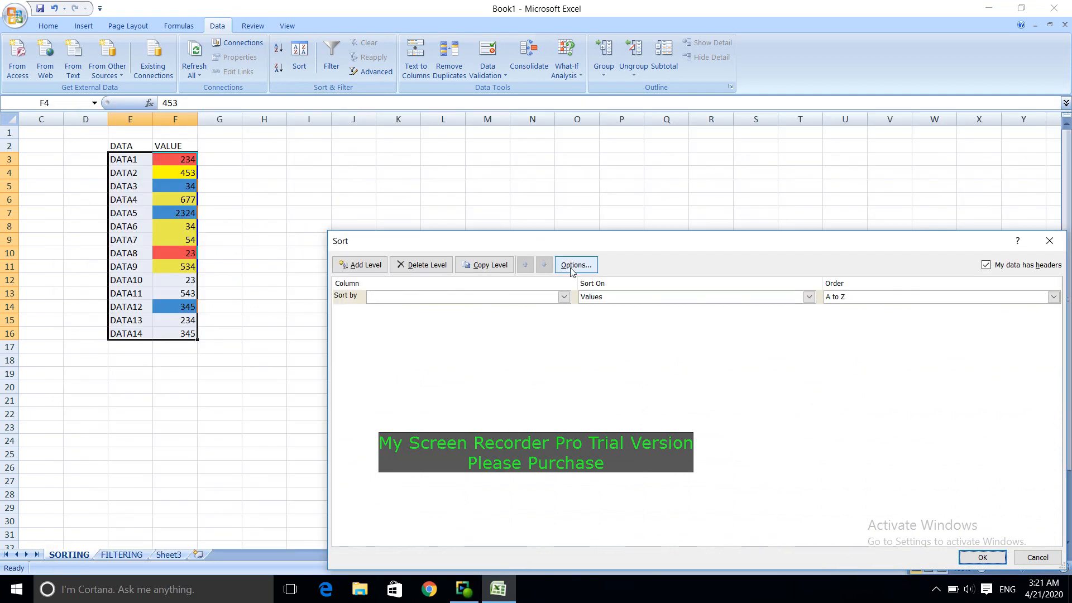
pyautogui.moveTo(635, 251); pyautogui.dragTo(544, 100)
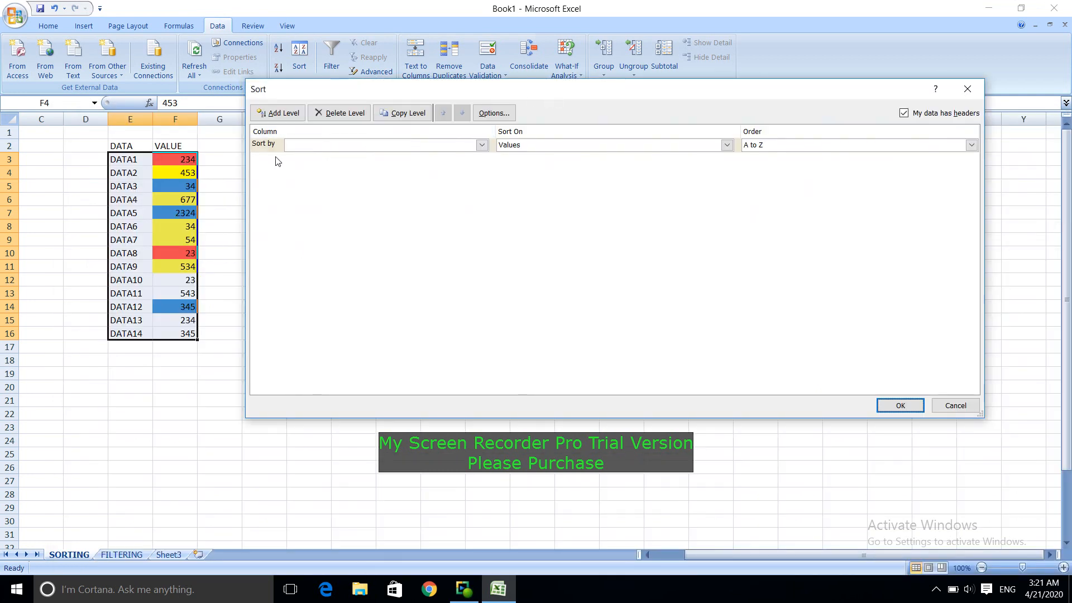
pyautogui.click(482, 149)
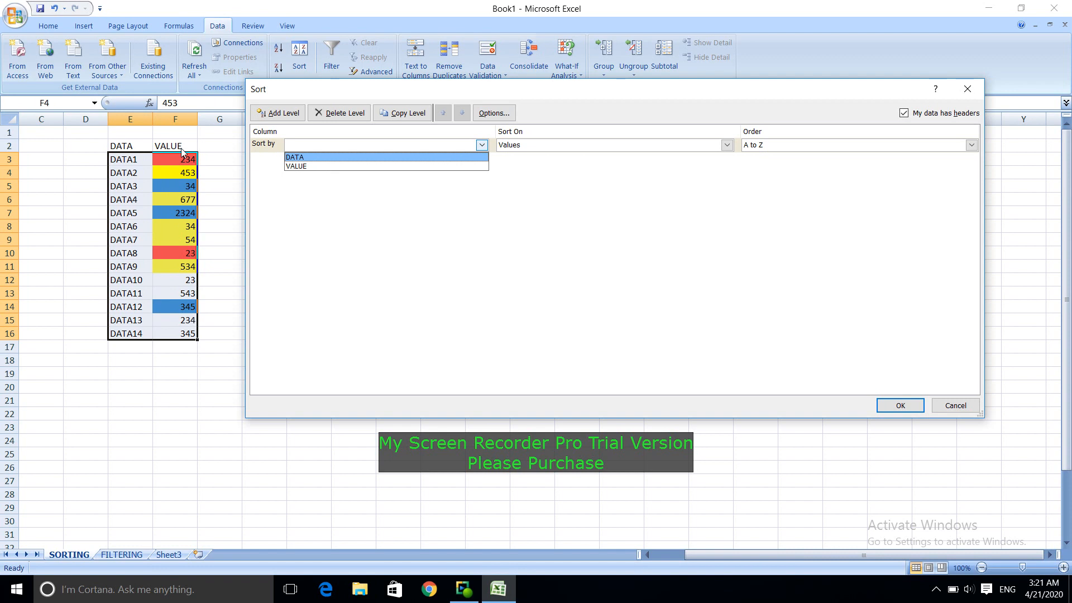
pyautogui.click(314, 165)
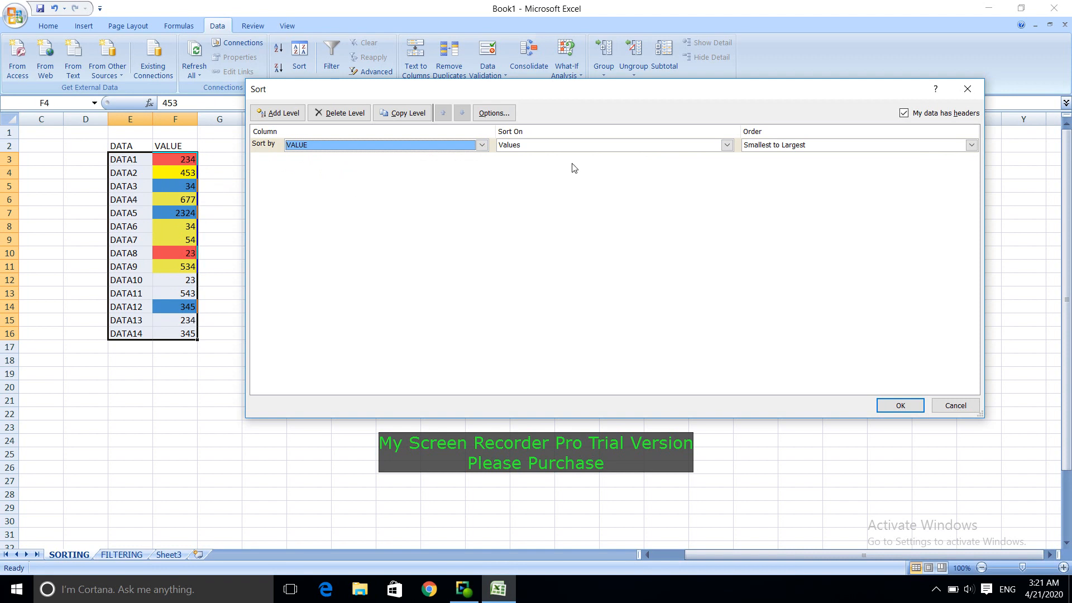
pyautogui.click(589, 145)
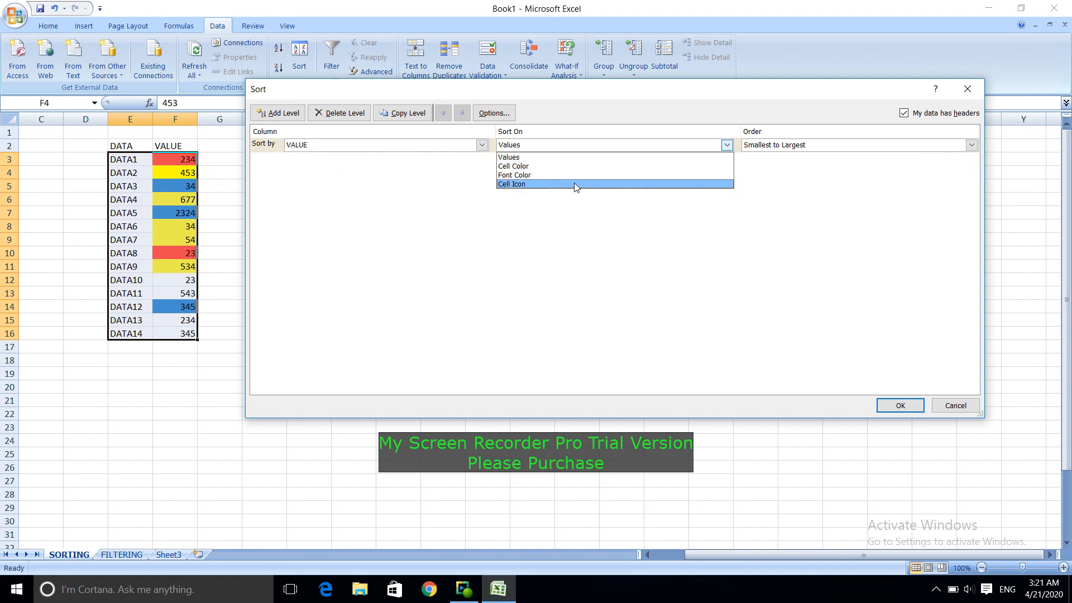
pyautogui.click(584, 167)
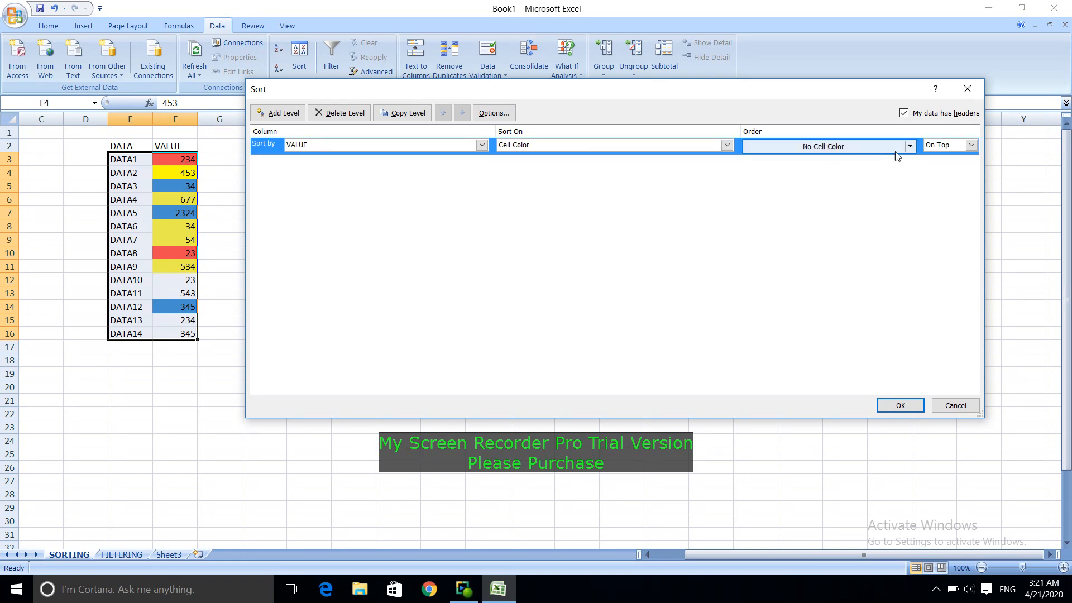
pyautogui.click(910, 150)
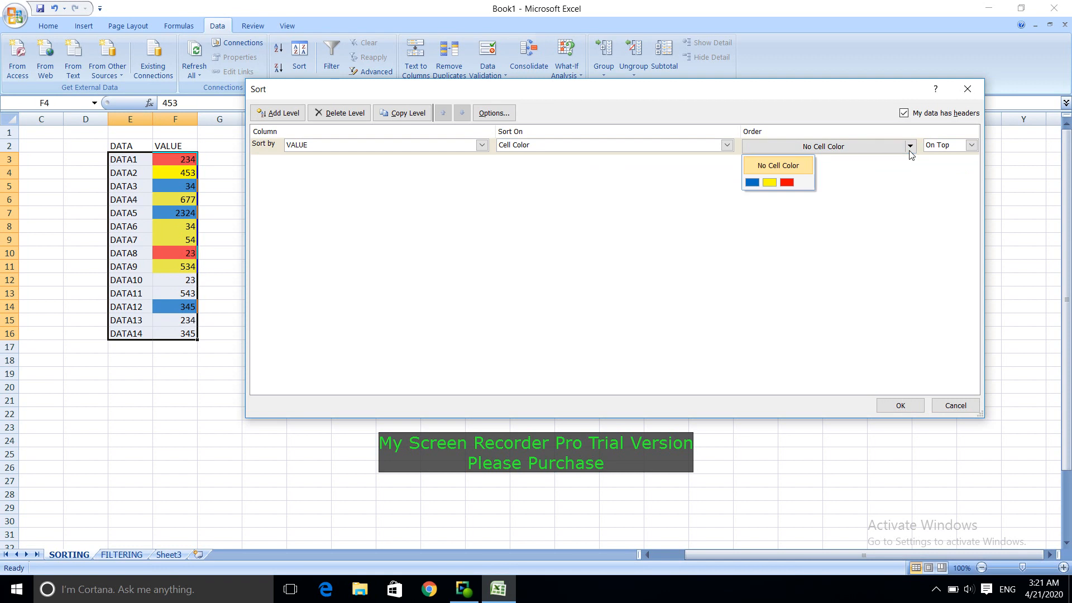
pyautogui.click(793, 185)
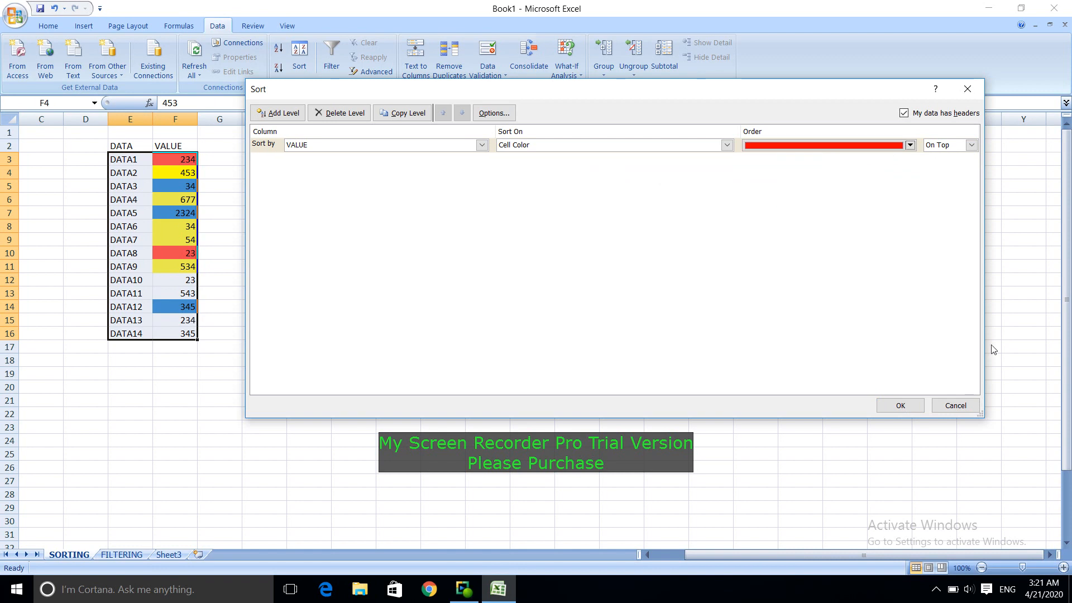
pyautogui.click(900, 406)
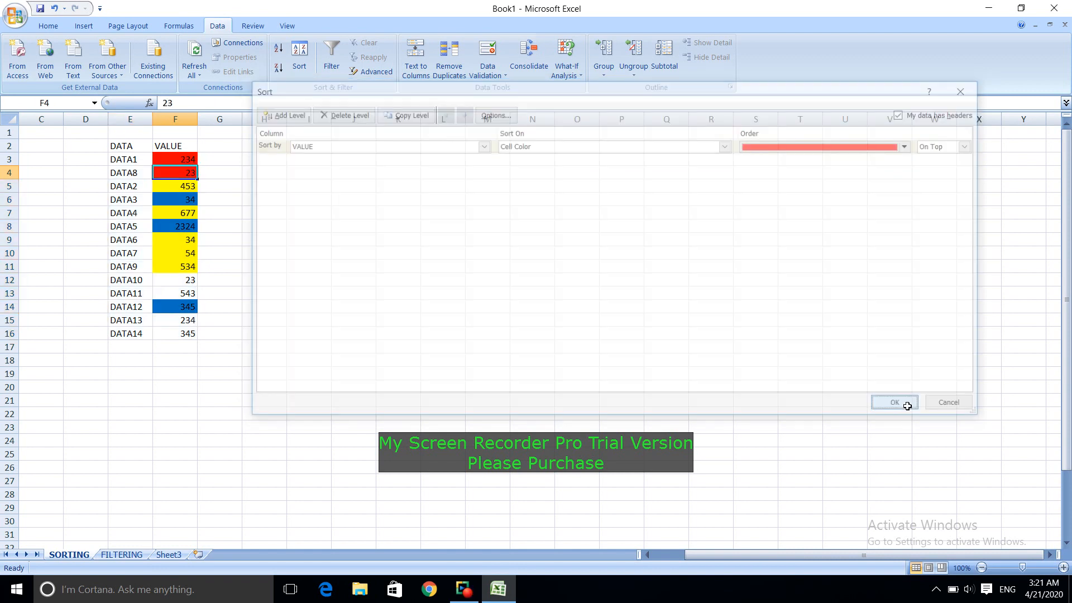
pyautogui.click(437, 354)
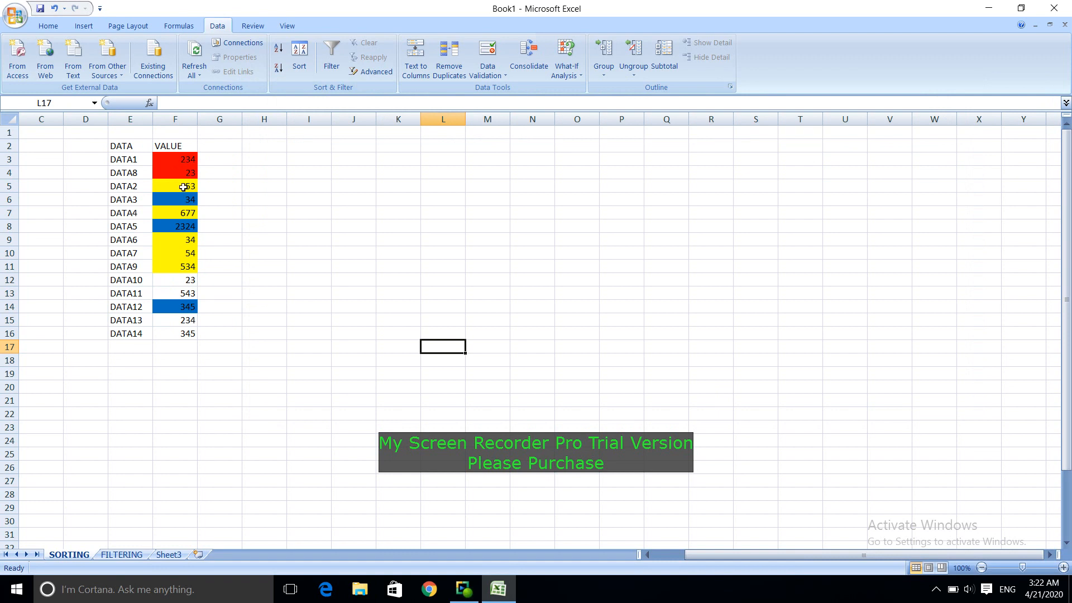
# Step: Add a second sort level on the VALUE column's cell color with blue on top, and apply it after the red level
pyautogui.click(177, 258)
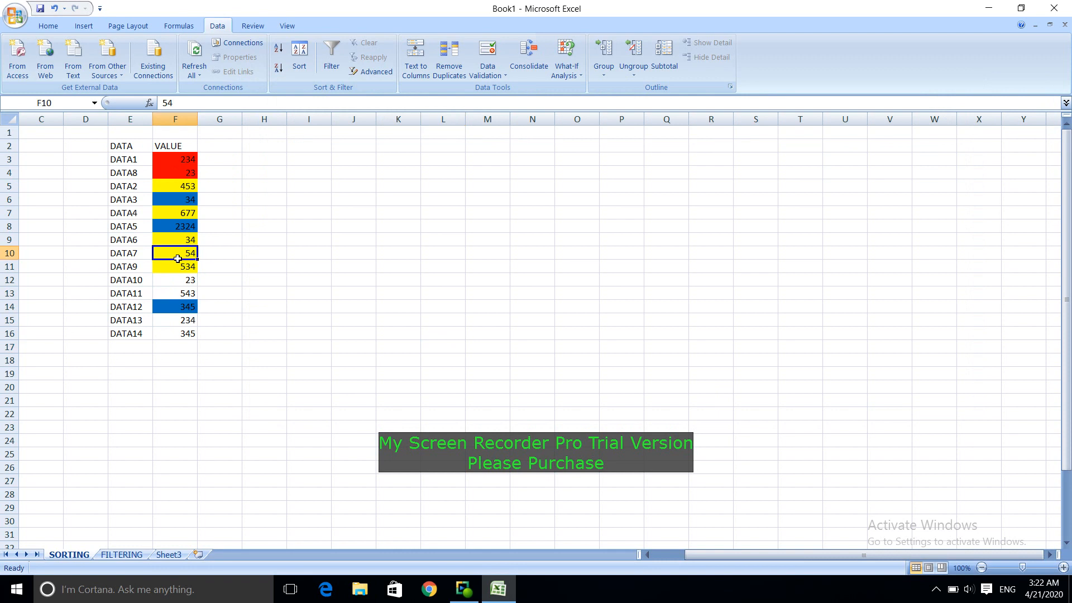
pyautogui.click(307, 52)
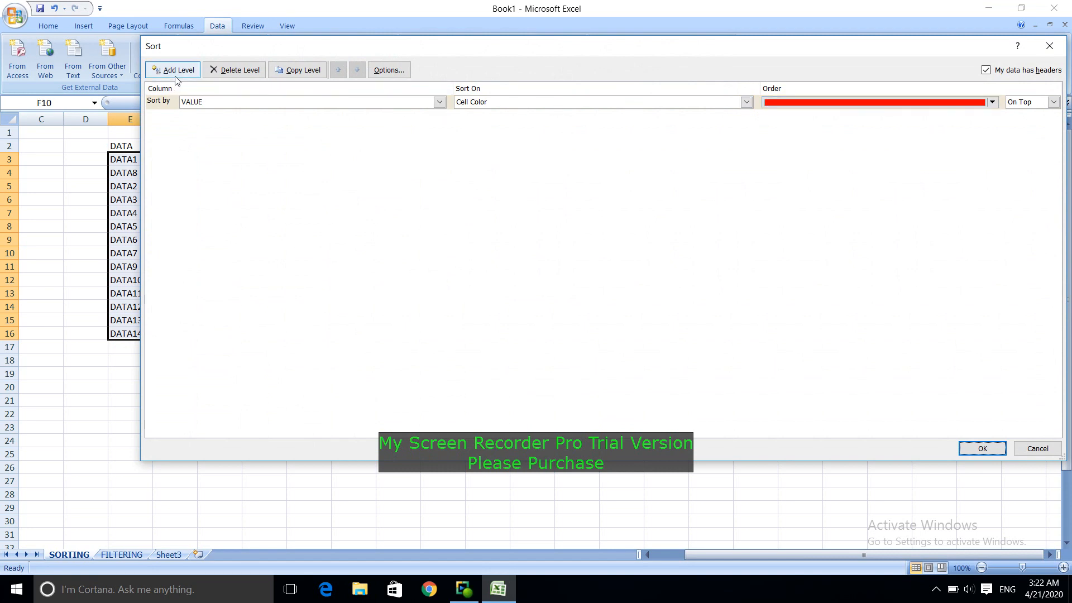
pyautogui.moveTo(142, 37); pyautogui.dragTo(332, 88)
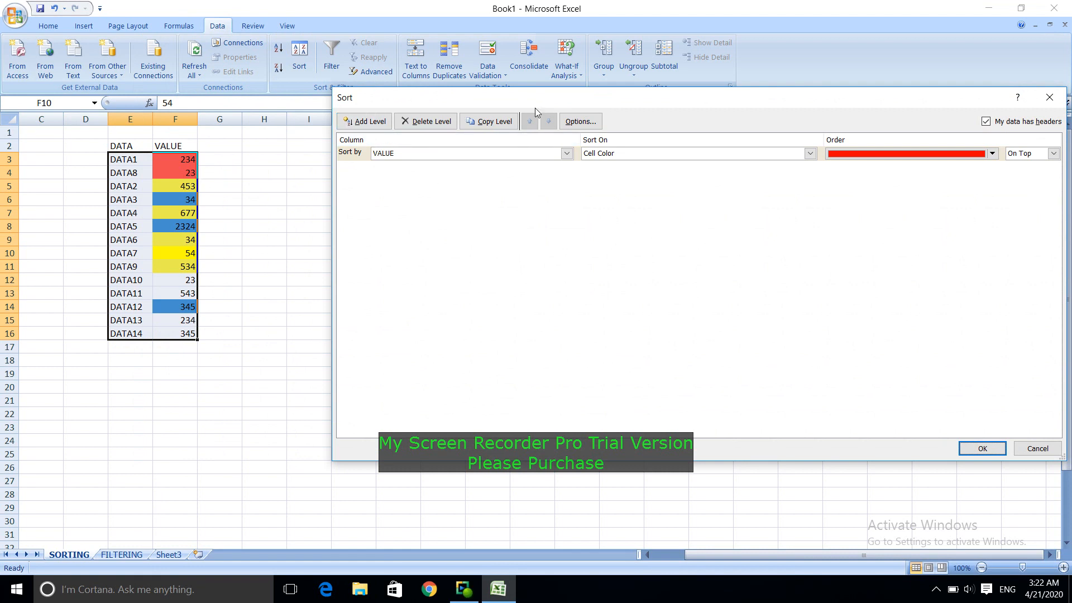
pyautogui.moveTo(542, 99); pyautogui.dragTo(478, 108)
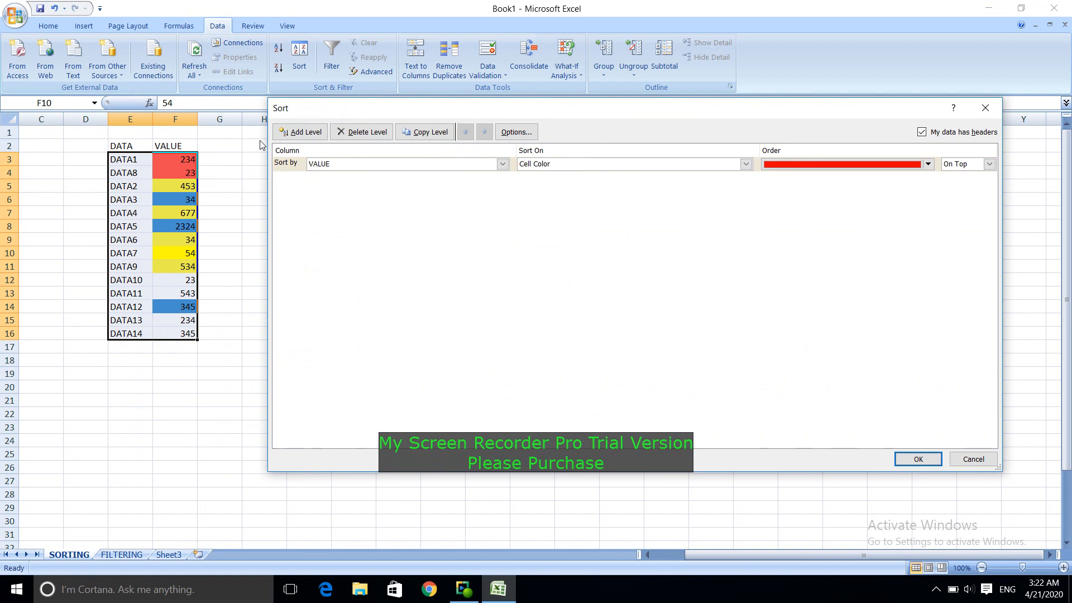
pyautogui.click(317, 136)
pyautogui.click(500, 179)
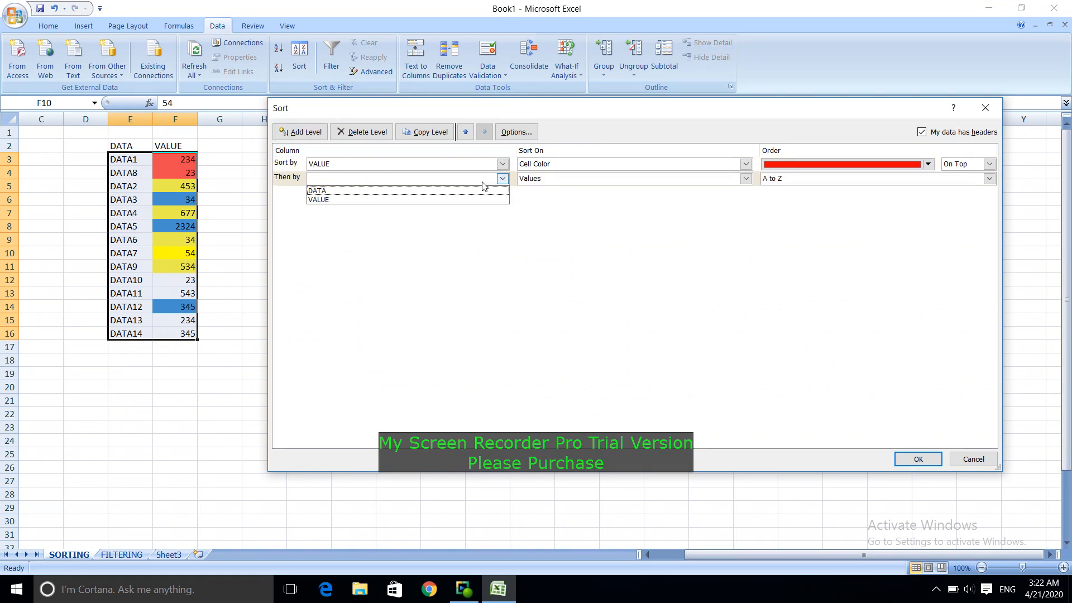
pyautogui.click(463, 199)
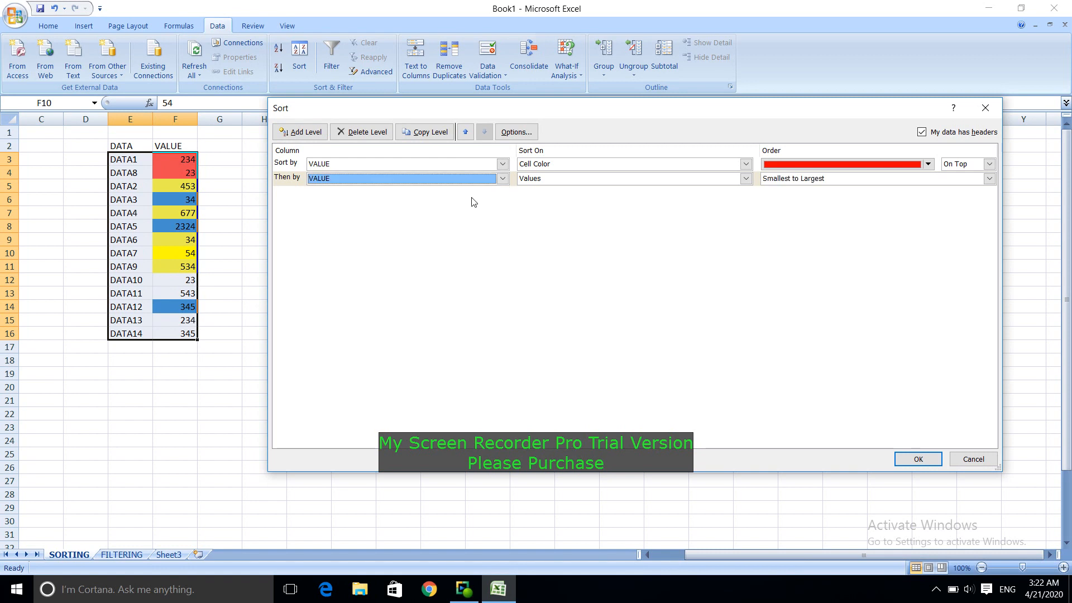
pyautogui.click(587, 179)
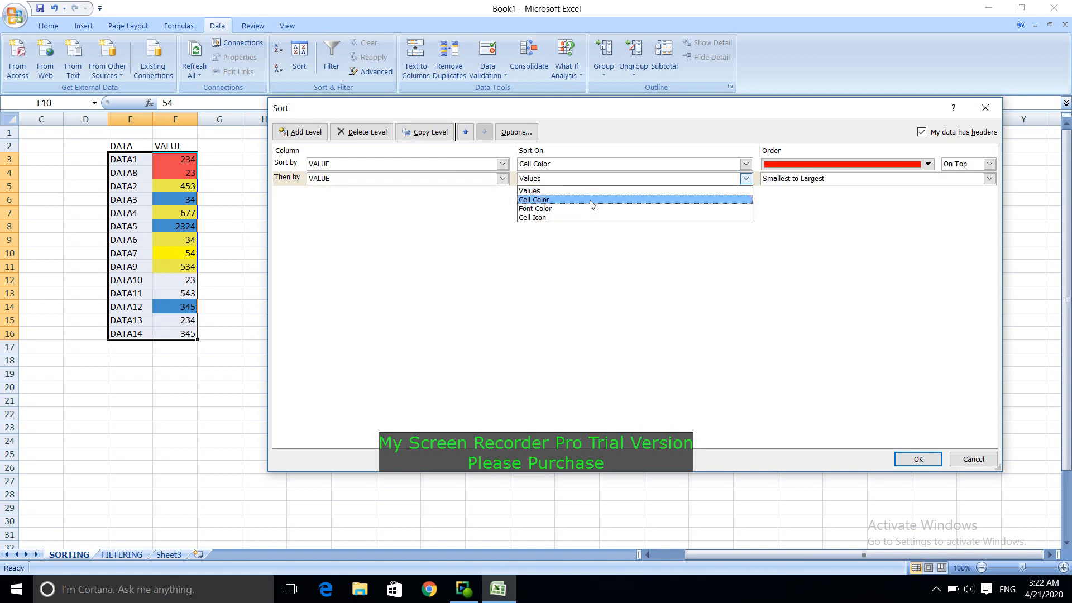
pyautogui.click(592, 200)
pyautogui.click(928, 180)
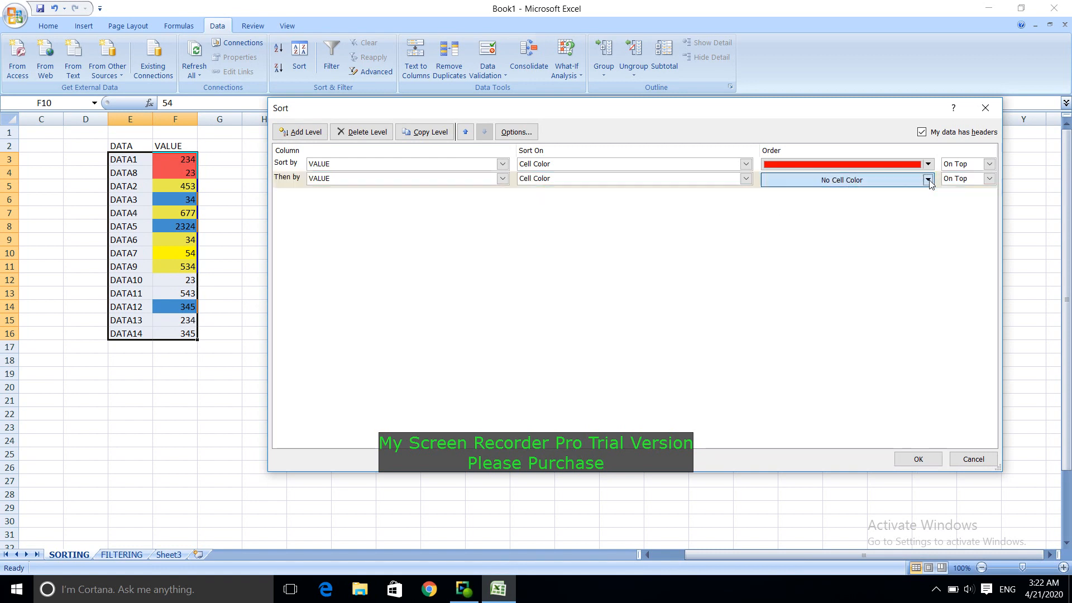
pyautogui.click(776, 221)
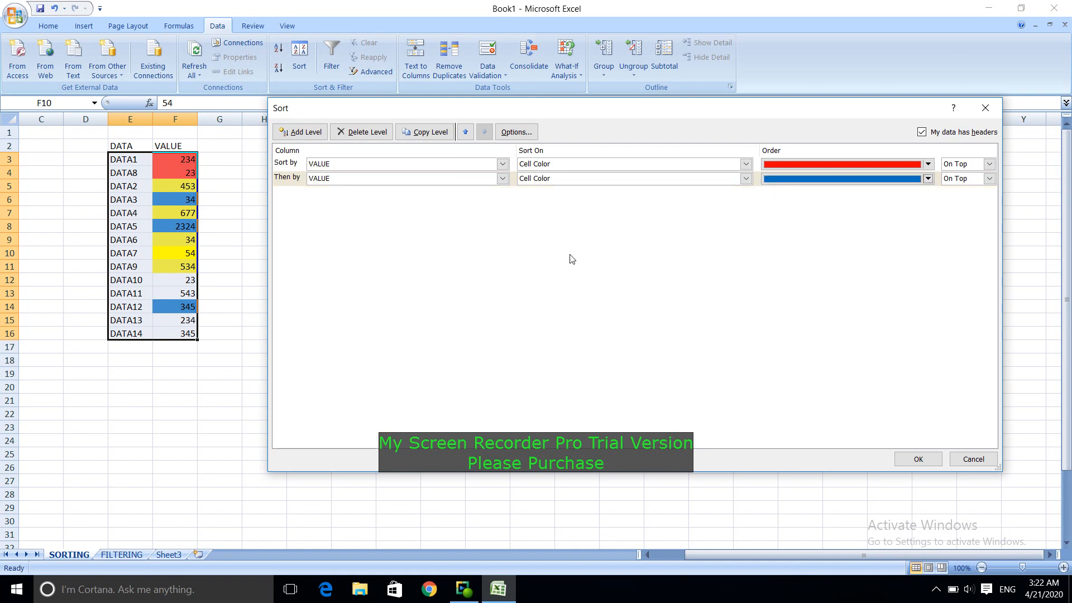
pyautogui.click(921, 460)
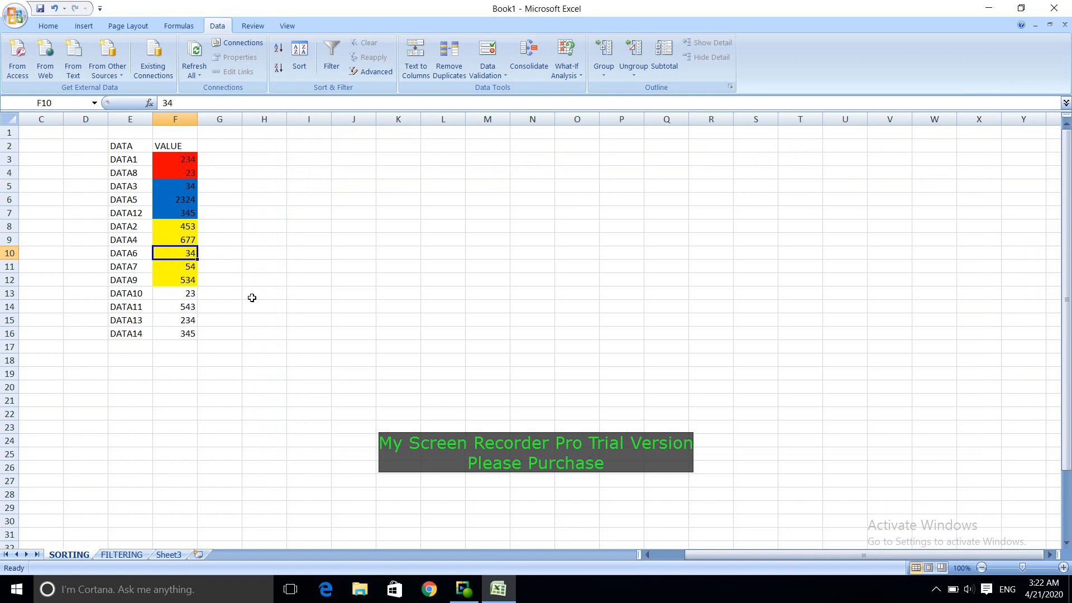
pyautogui.click(268, 230)
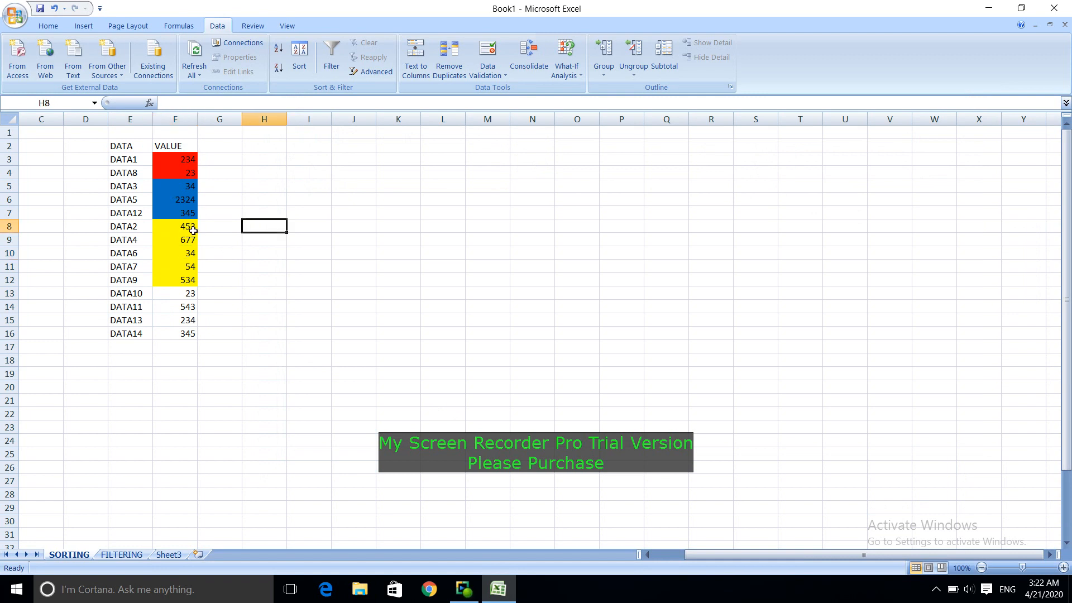
# Step: Remove the yellow fill from cells F11 and F9 in the VALUE column
pyautogui.click(188, 264)
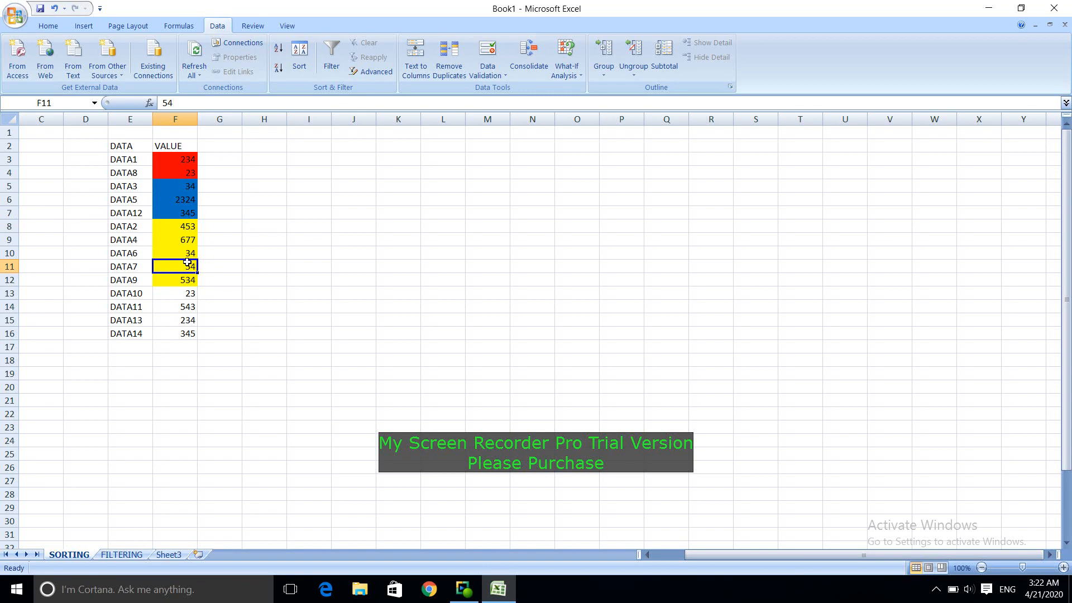
pyautogui.click(45, 26)
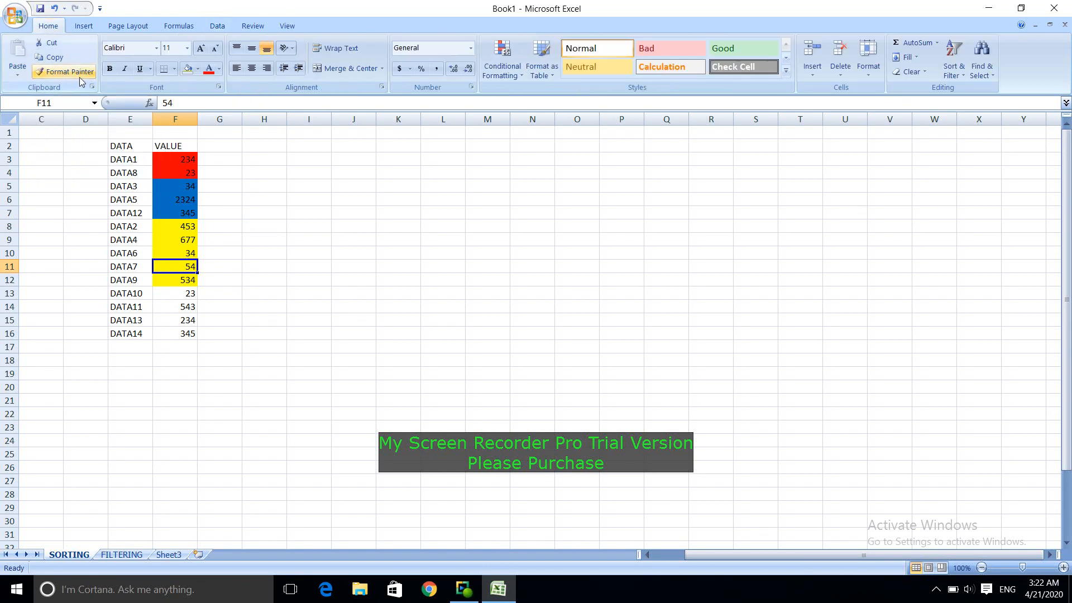
pyautogui.click(188, 68)
pyautogui.click(253, 244)
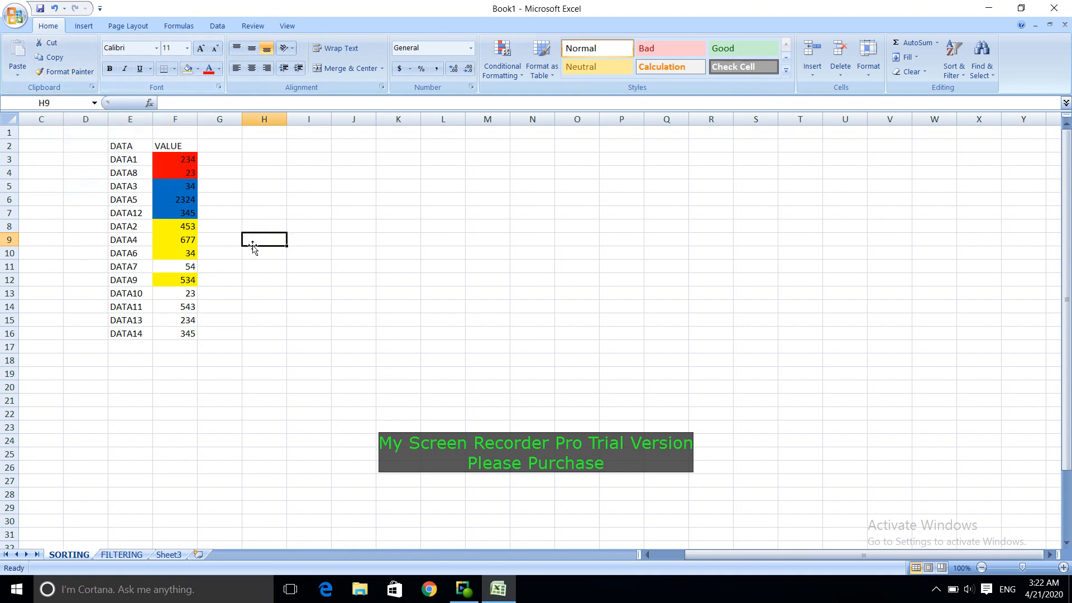
pyautogui.click(186, 242)
pyautogui.click(187, 68)
pyautogui.click(266, 279)
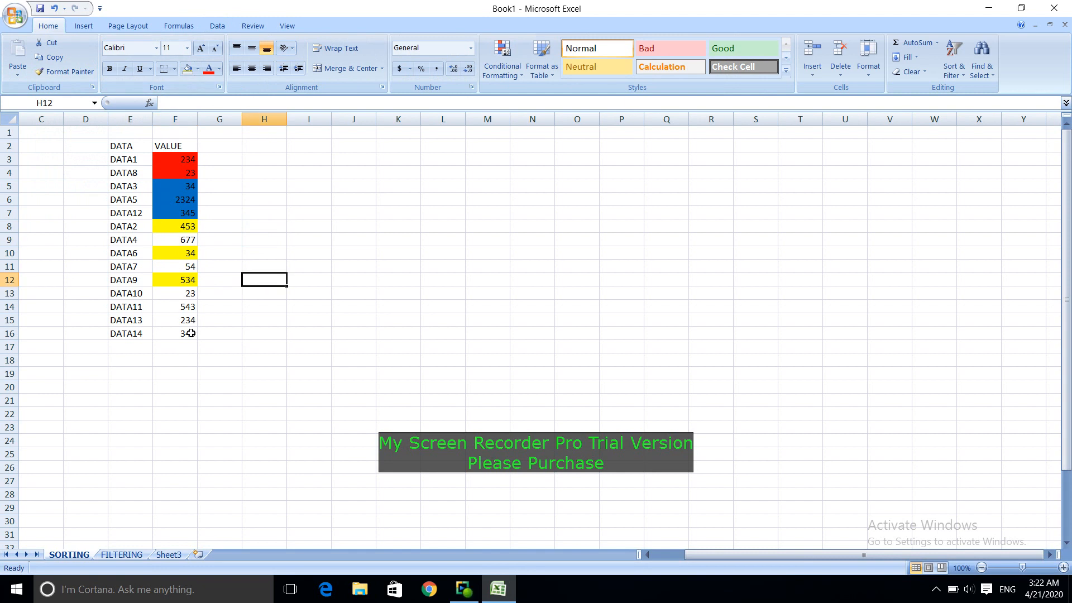
# Step: Add a sort level below the red one that sorts the VALUE column on cell color with blue on top
pyautogui.click(183, 249)
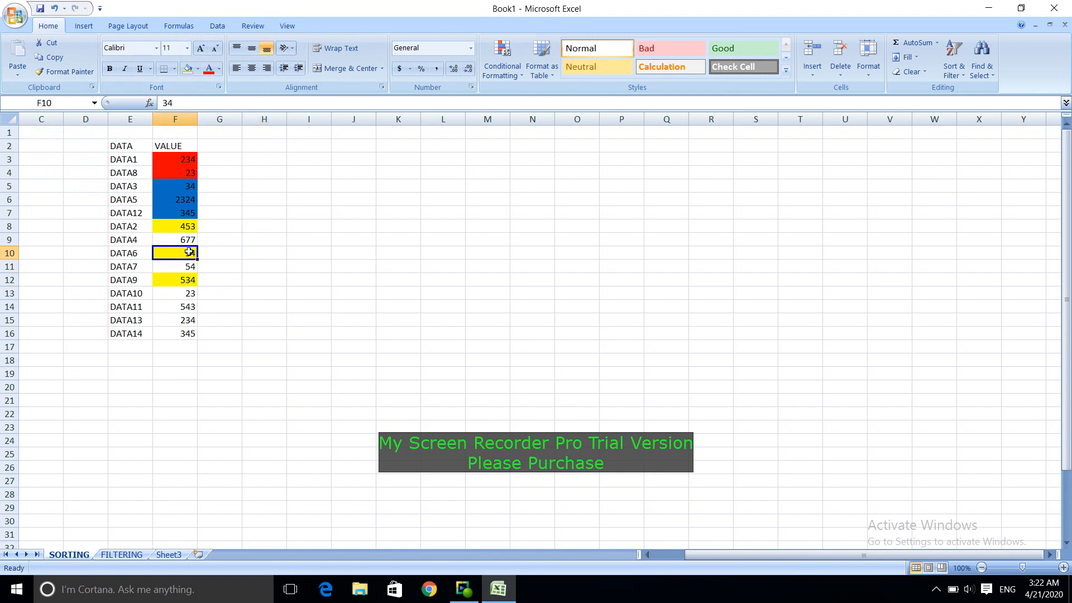
pyautogui.click(216, 25)
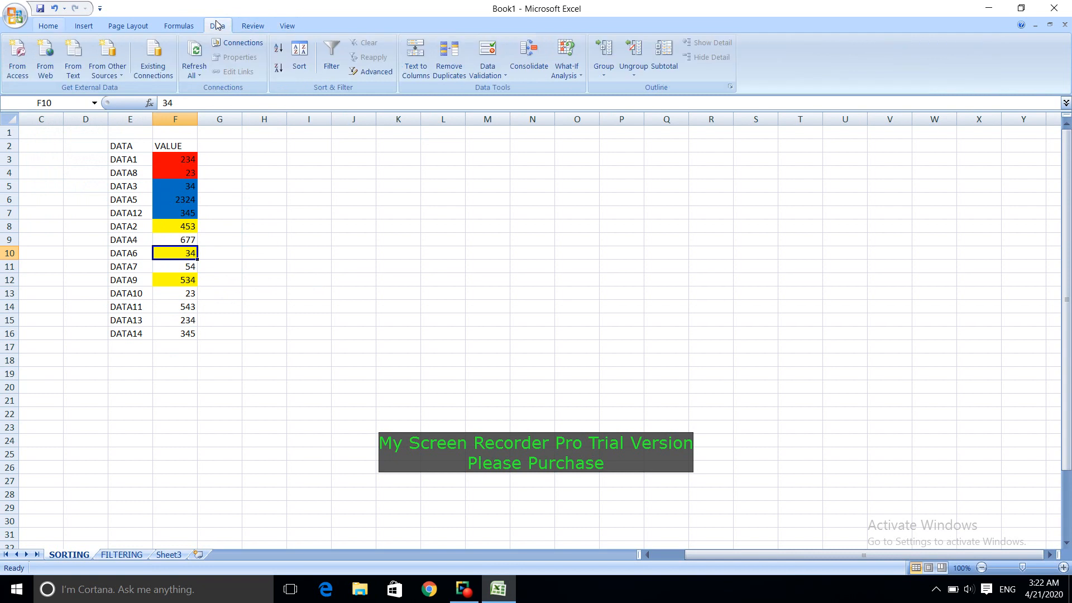
pyautogui.click(299, 56)
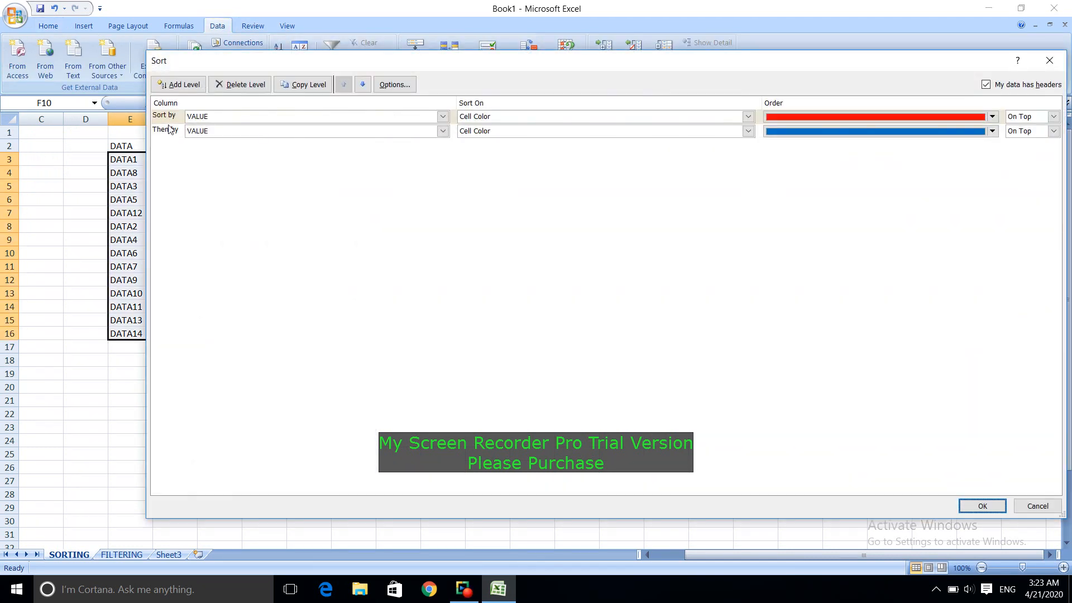
pyautogui.click(180, 84)
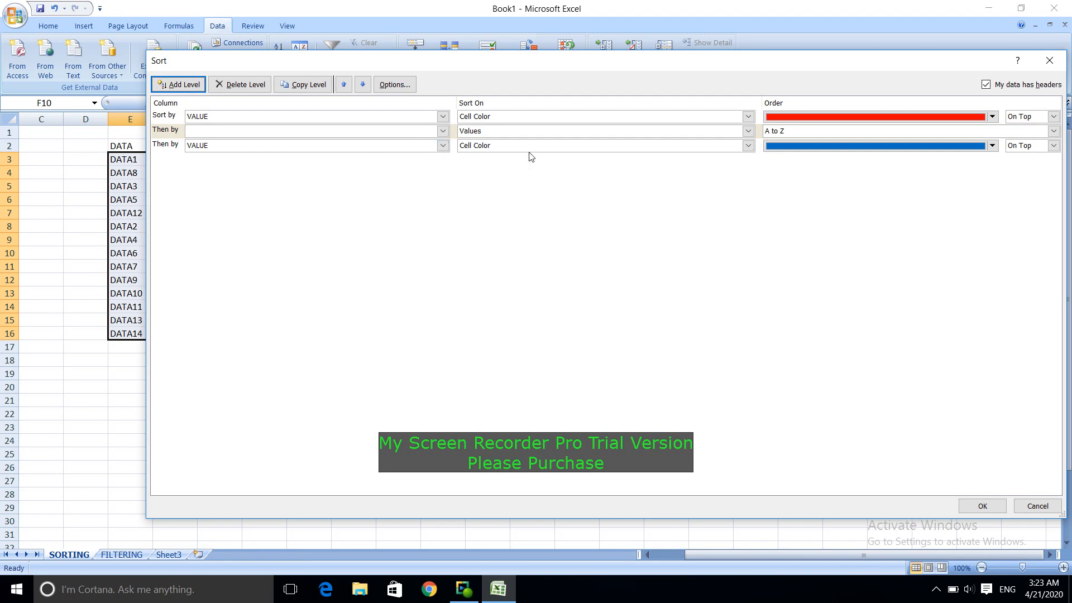
pyautogui.click(163, 146)
pyautogui.click(166, 133)
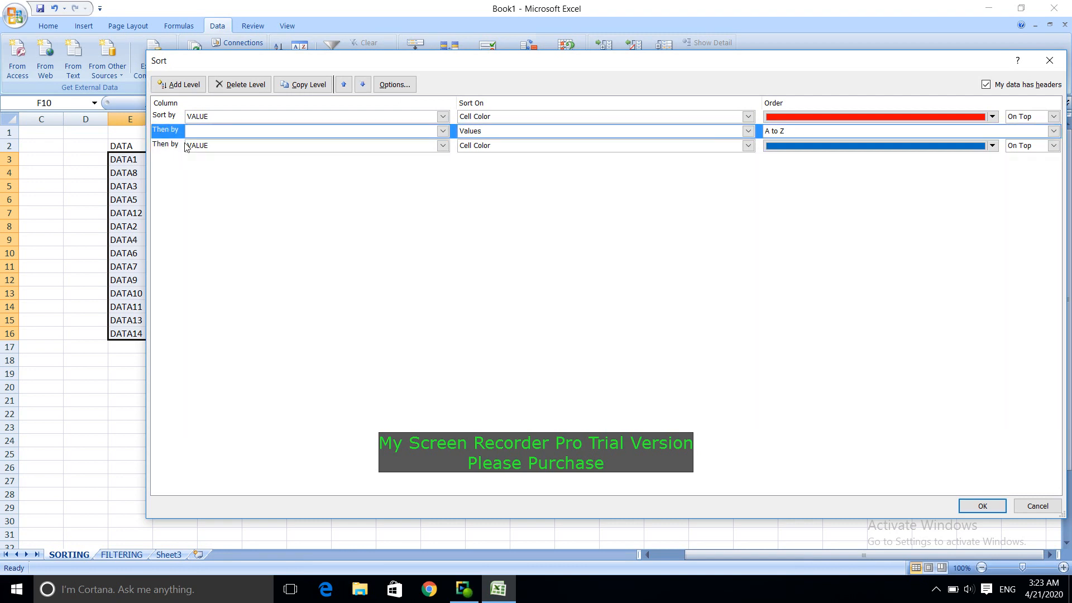
pyautogui.click(223, 135)
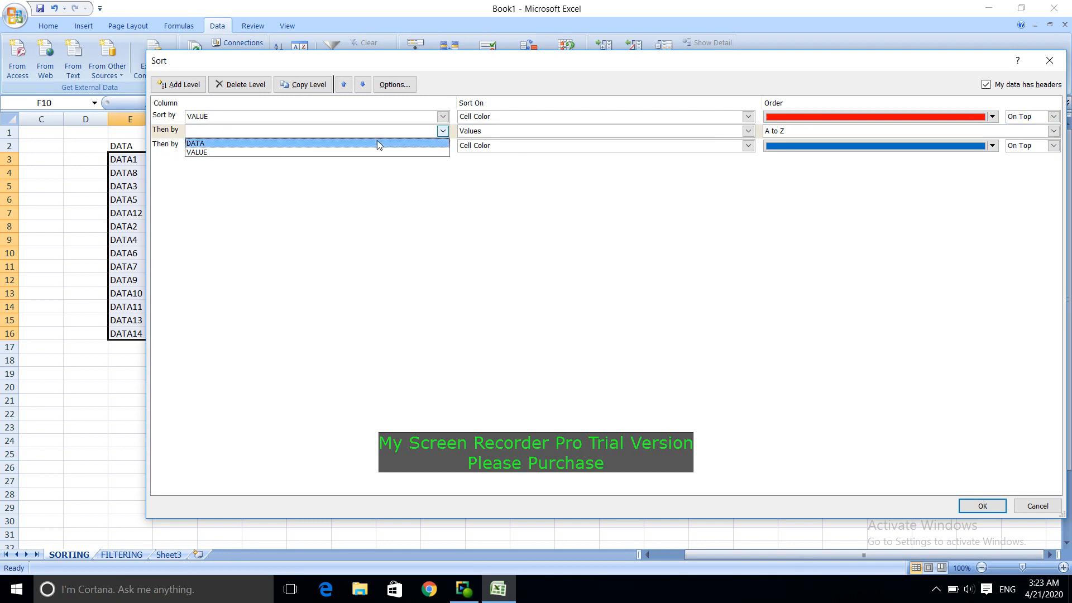
pyautogui.click(357, 155)
pyautogui.click(696, 131)
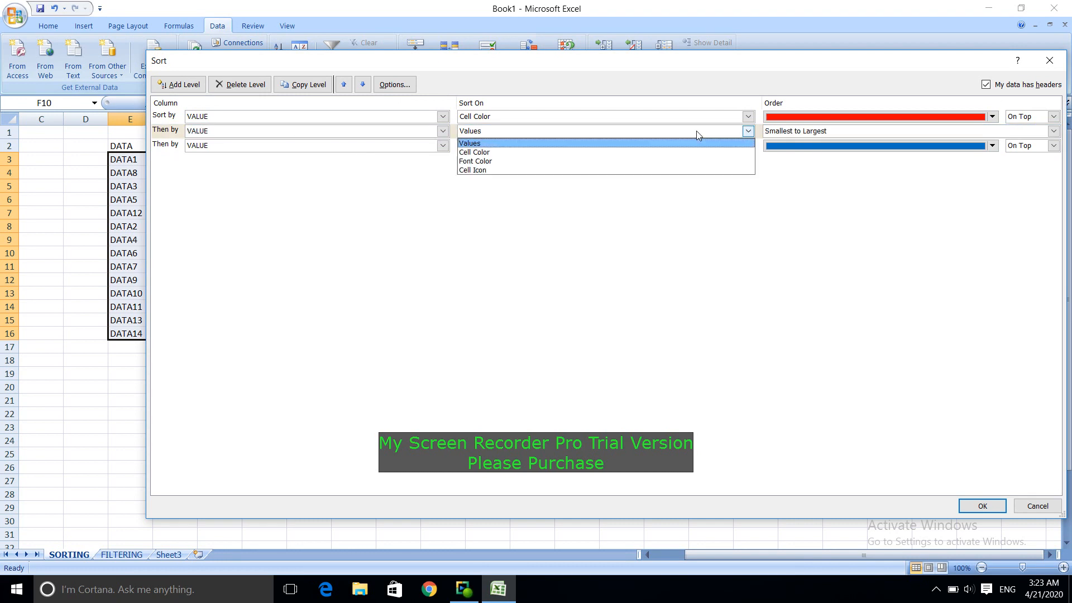
pyautogui.click(677, 152)
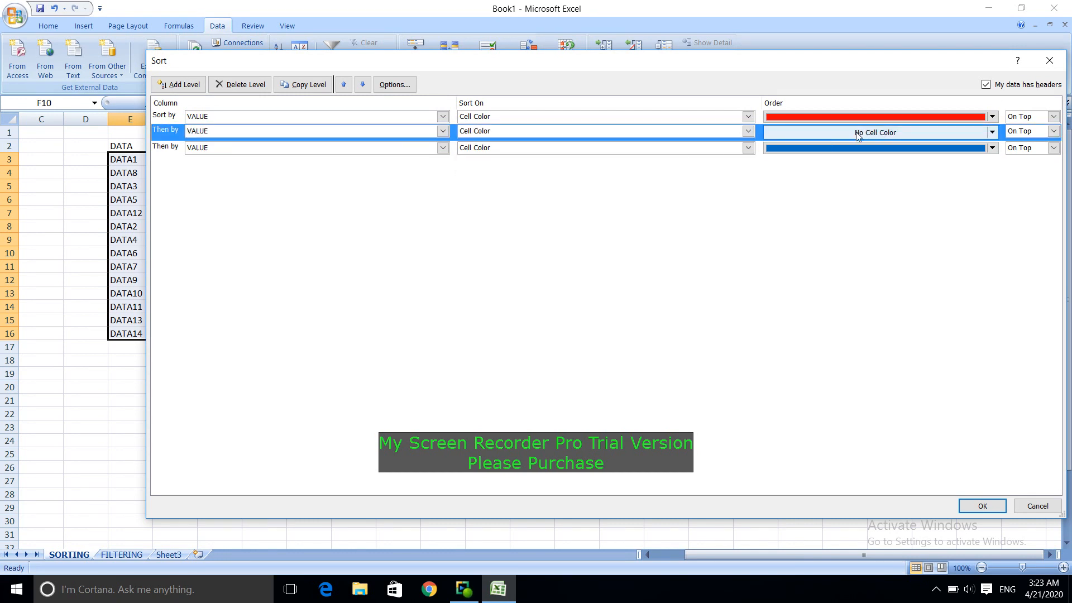
pyautogui.click(987, 137)
pyautogui.click(788, 166)
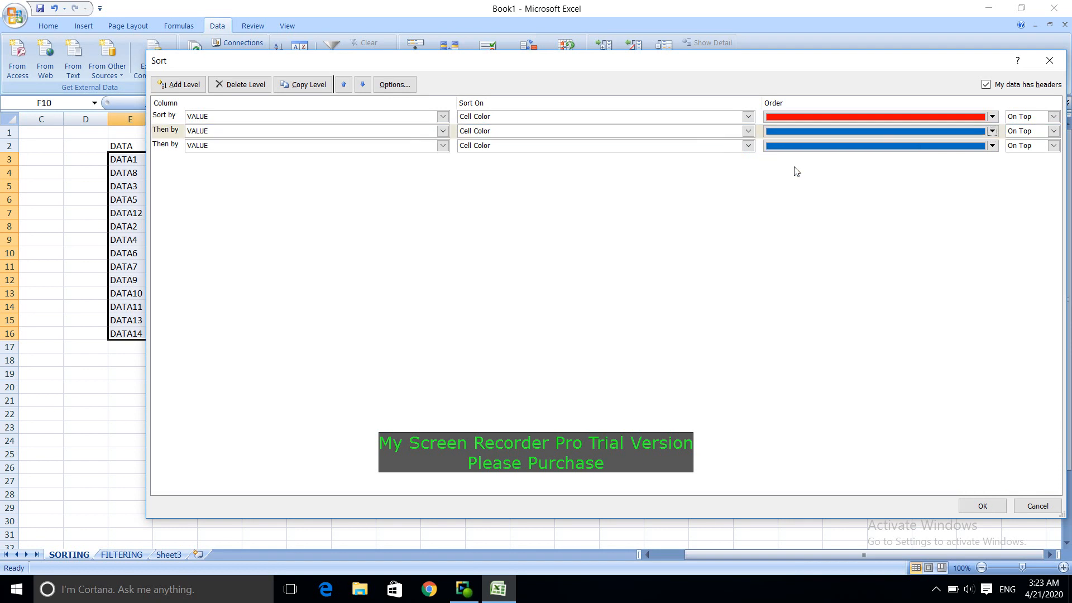
# Step: Change the last sort level's cell color to yellow on top and apply the three-level sort
pyautogui.click(367, 147)
pyautogui.click(350, 165)
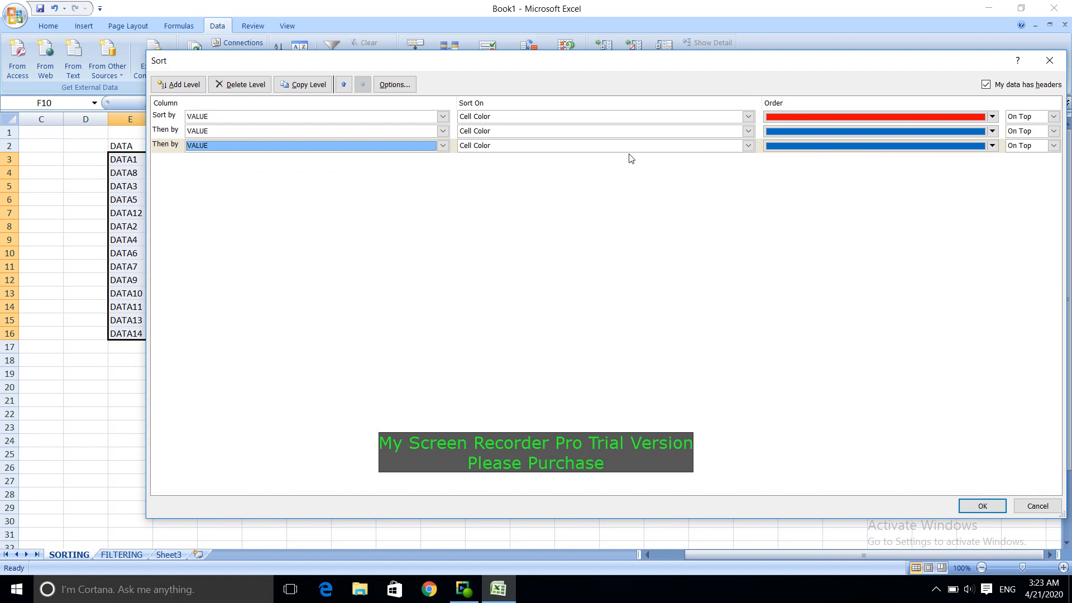
pyautogui.click(891, 149)
pyautogui.click(1001, 150)
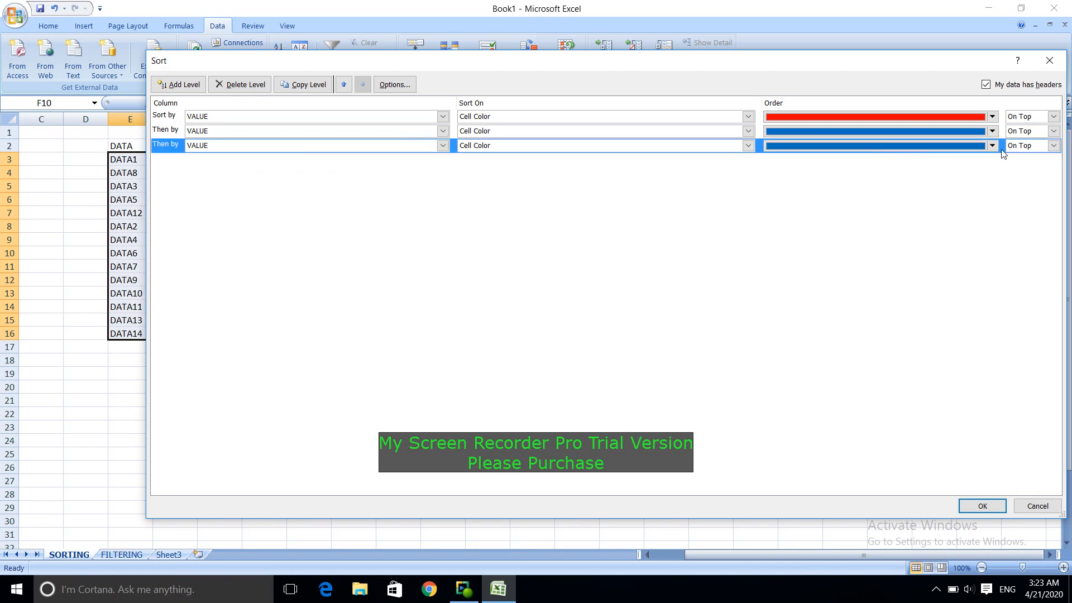
pyautogui.click(992, 145)
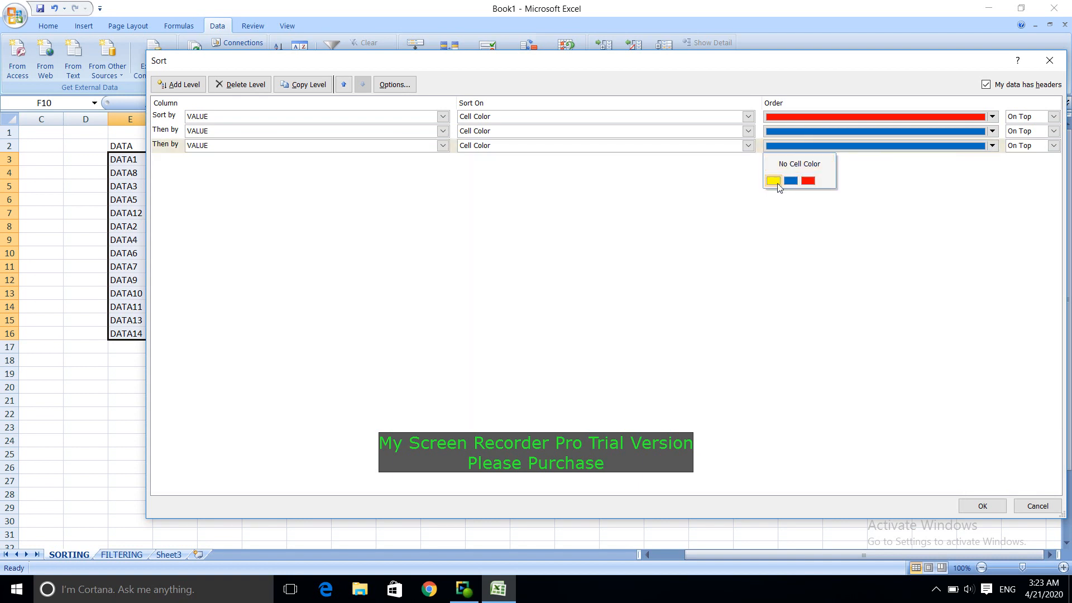
pyautogui.click(775, 181)
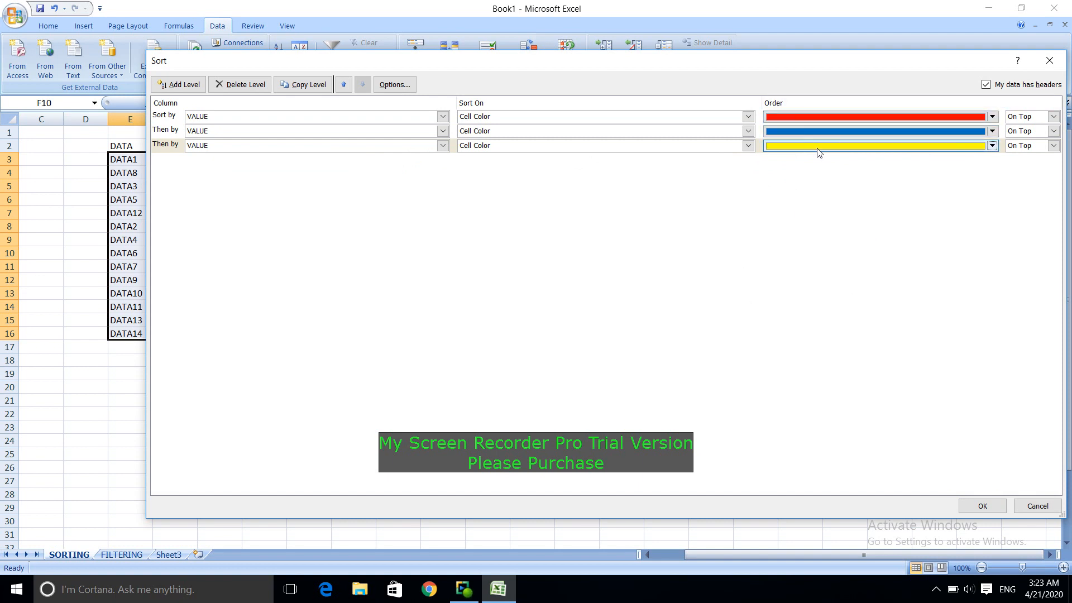
pyautogui.click(986, 509)
pyautogui.click(218, 360)
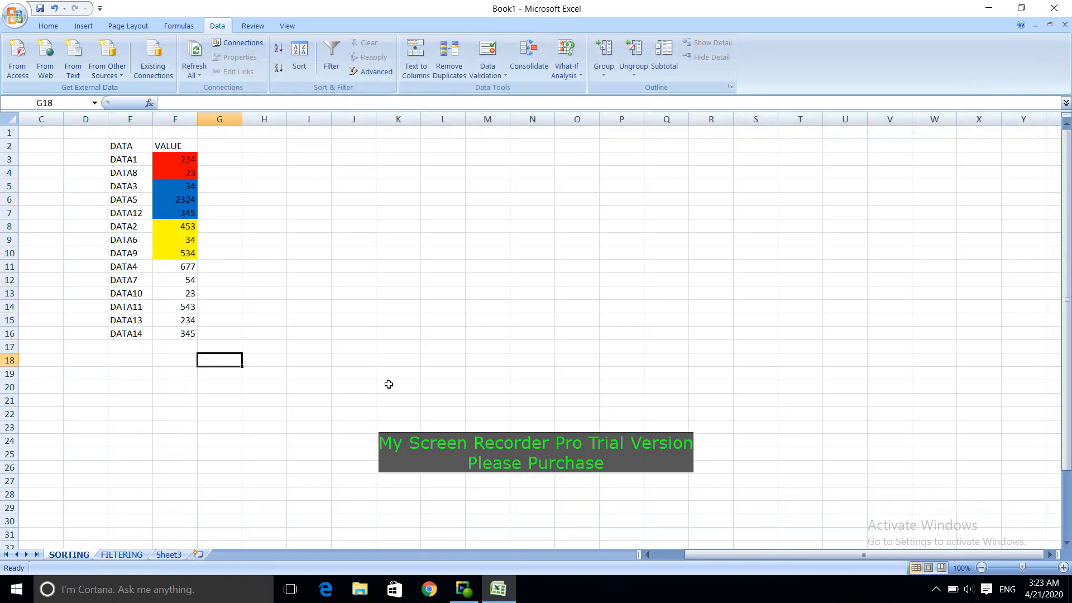
# Step: Try to sort with the empty cell J12 outside the list selected
pyautogui.moveTo(89, 147); pyautogui.dragTo(228, 362)
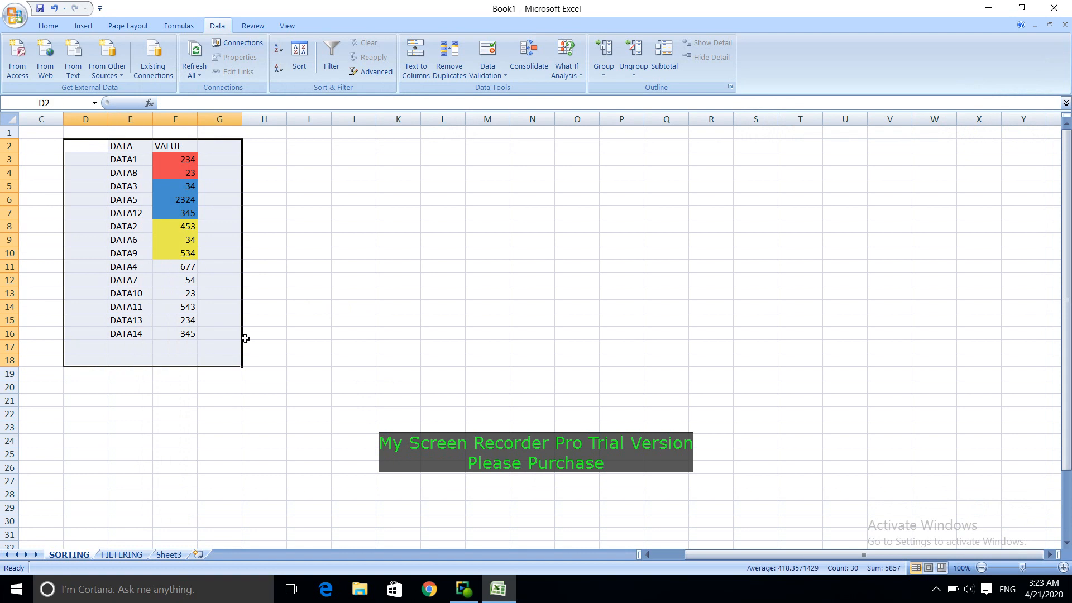
pyautogui.click(351, 280)
pyautogui.click(311, 52)
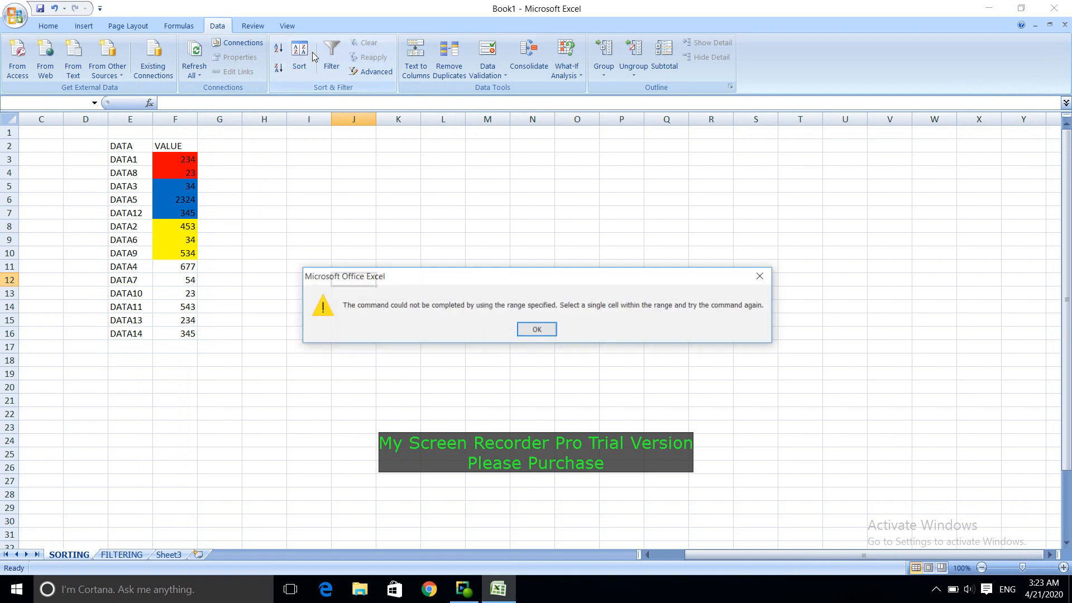
pyautogui.click(769, 272)
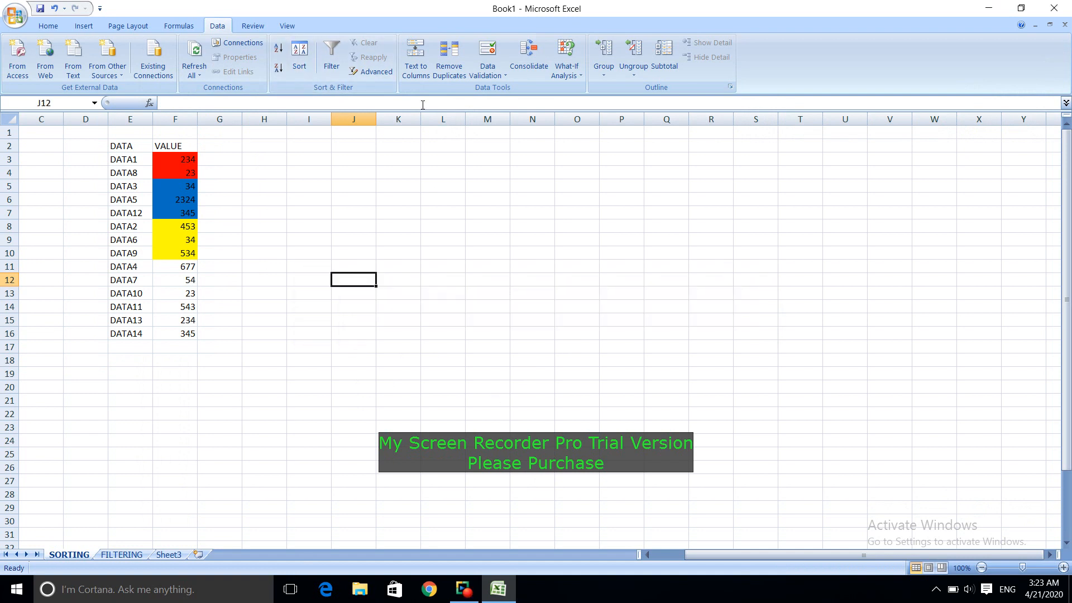
pyautogui.click(300, 56)
pyautogui.click(537, 329)
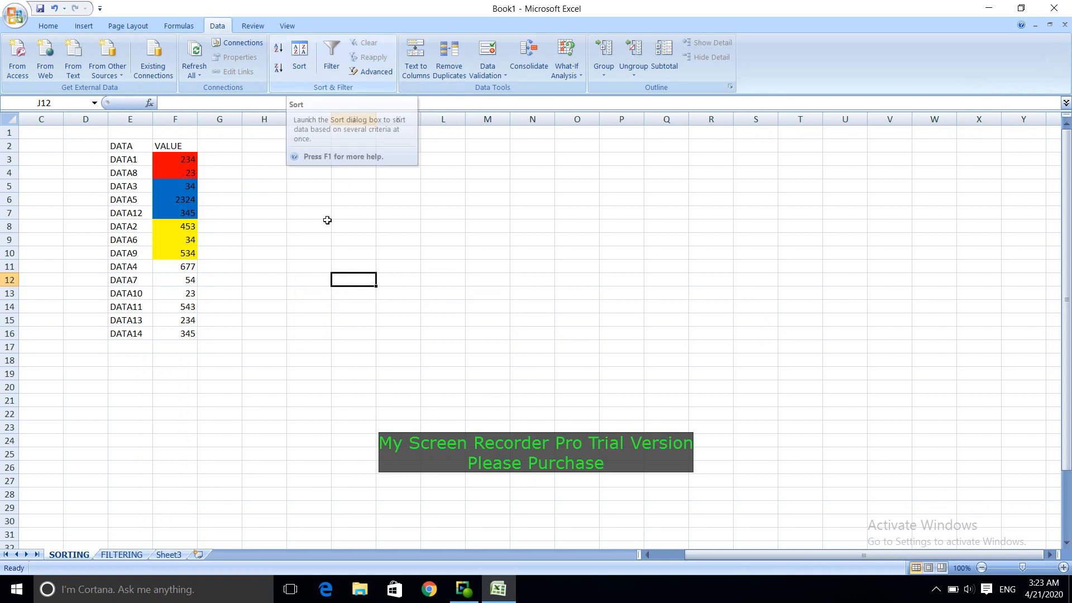
pyautogui.click(305, 56)
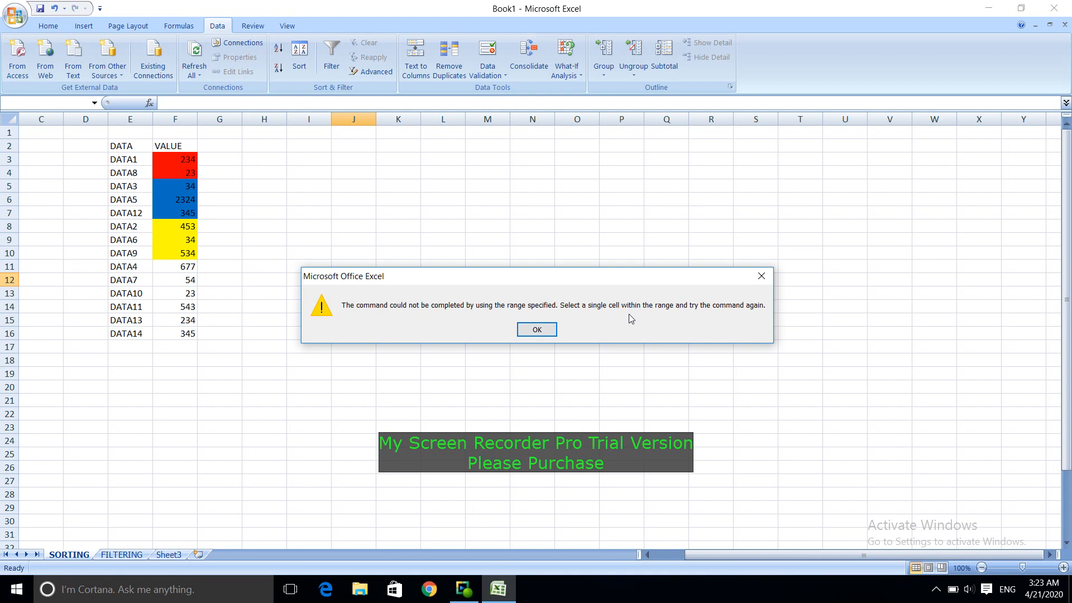
pyautogui.click(537, 329)
# Step: Review the color list's three sort levels beside the data, including the Sort On options of the first level
pyautogui.click(184, 270)
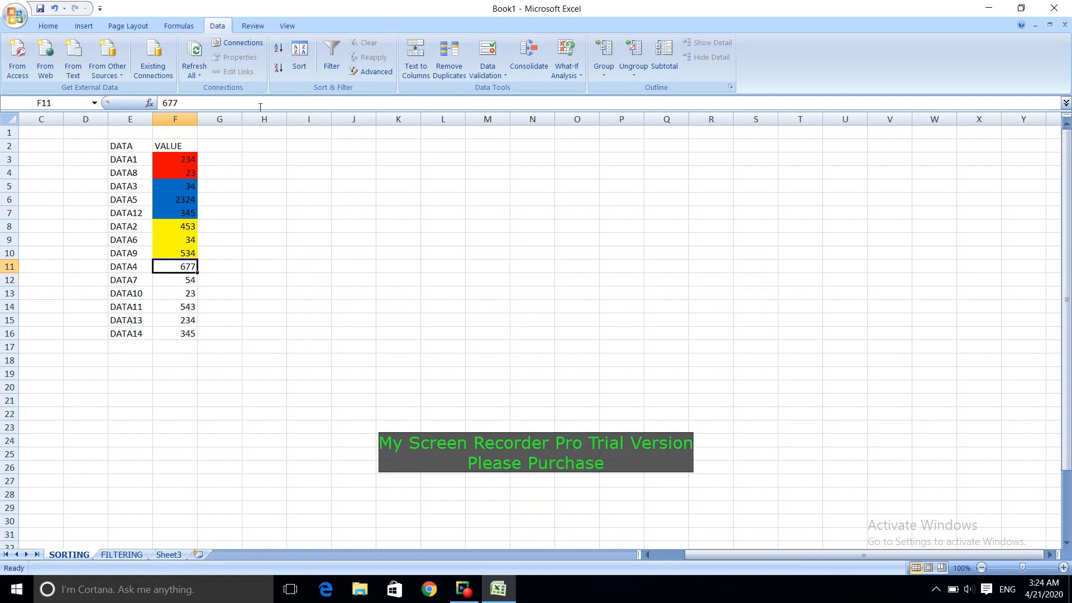
pyautogui.click(300, 62)
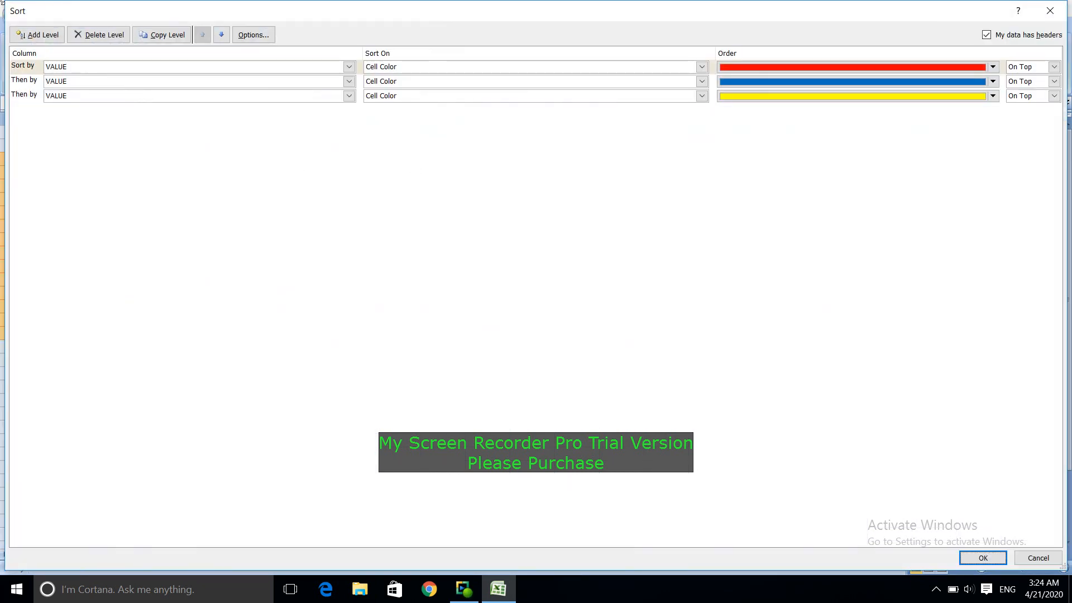
pyautogui.moveTo(7, 3); pyautogui.dragTo(480, 200)
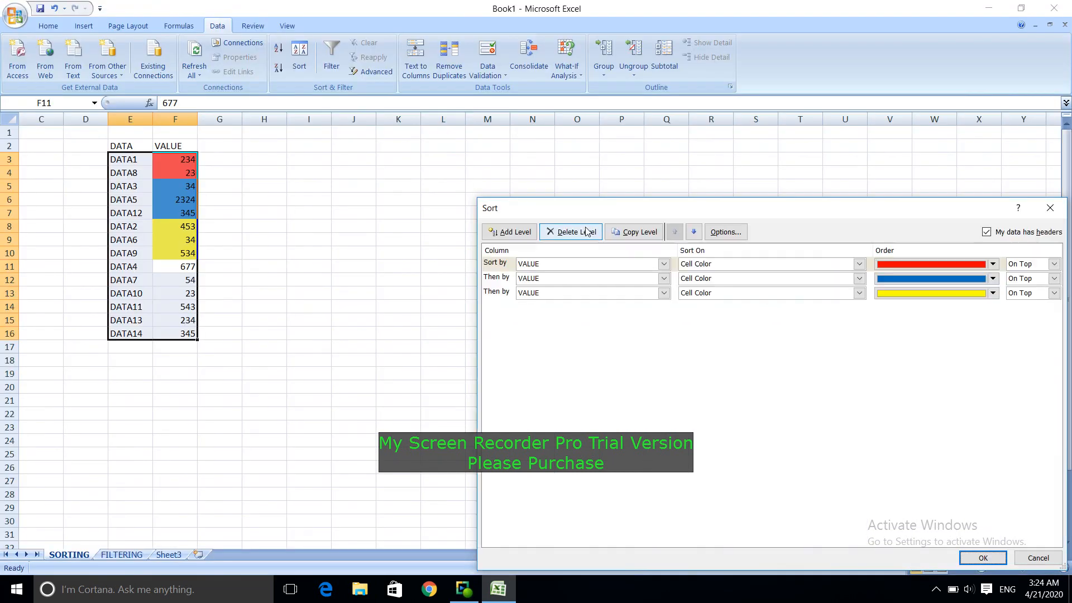
pyautogui.moveTo(780, 202); pyautogui.dragTo(611, 102)
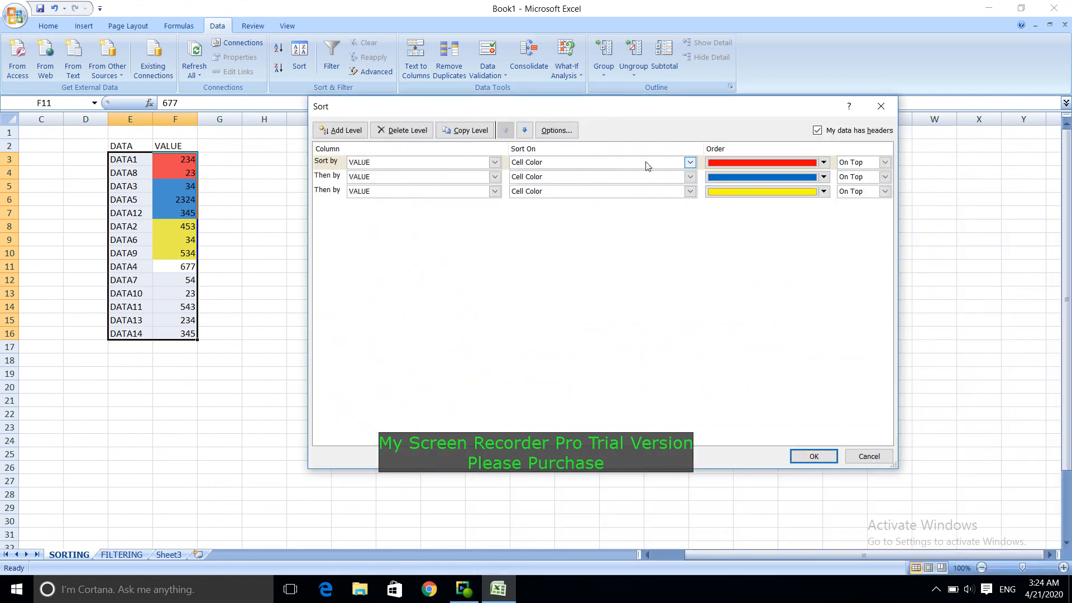
pyautogui.click(660, 163)
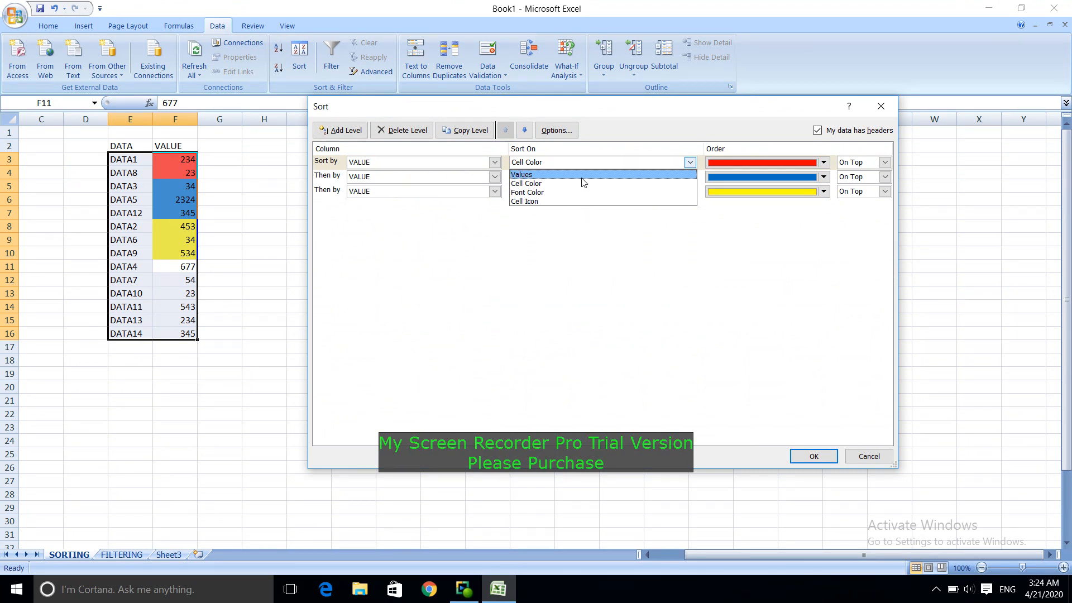
pyautogui.click(850, 459)
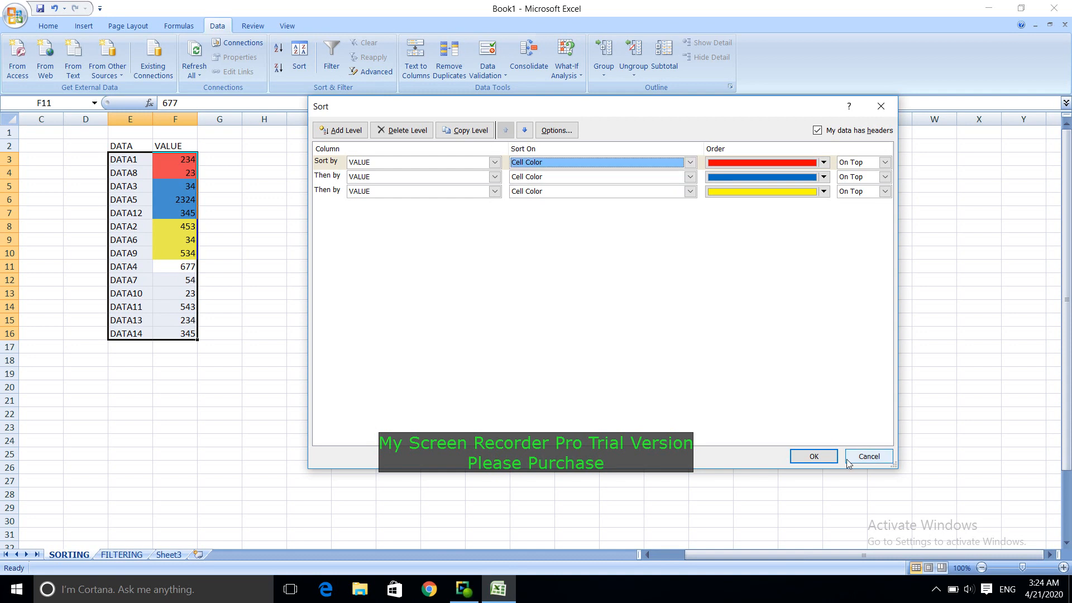
pyautogui.click(825, 459)
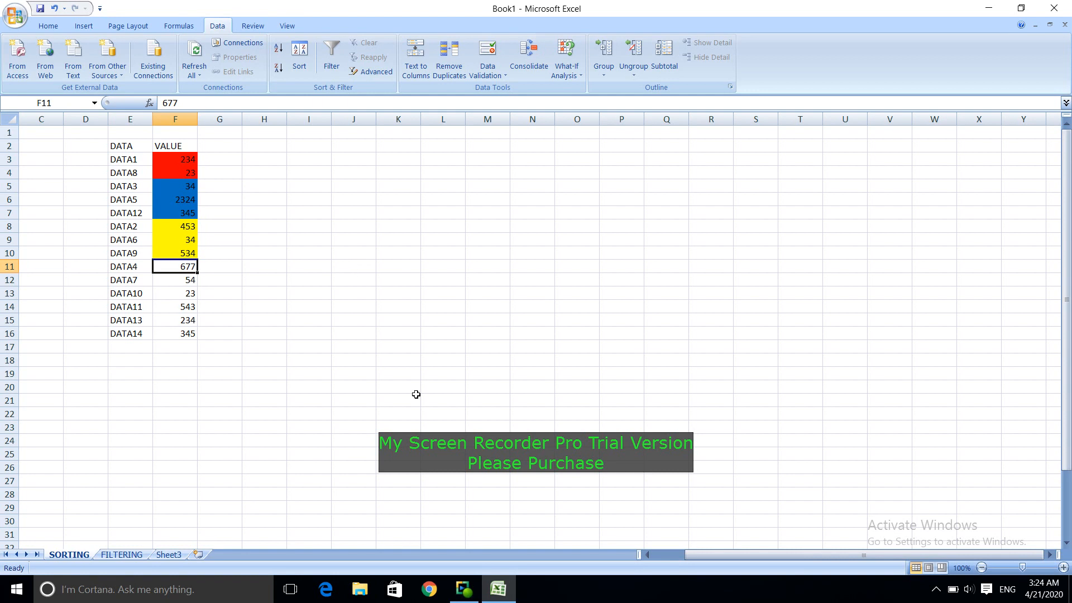
# Step: On the FILTERING sheet, add the headers NAMES in C3 and MONEY in D3 above the list
pyautogui.click(119, 555)
pyautogui.click(456, 390)
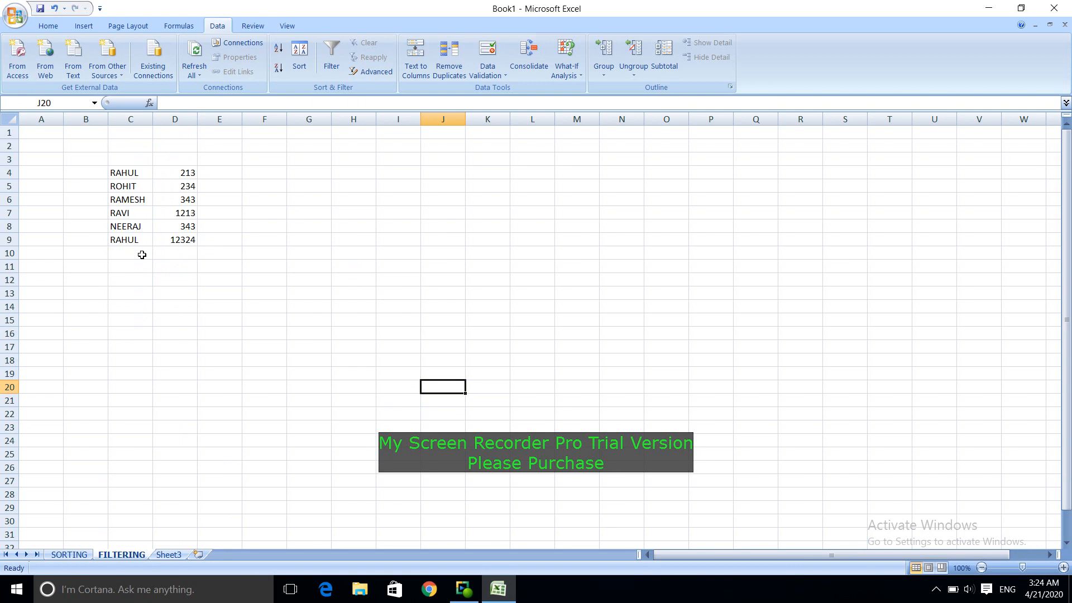
pyautogui.click(132, 161)
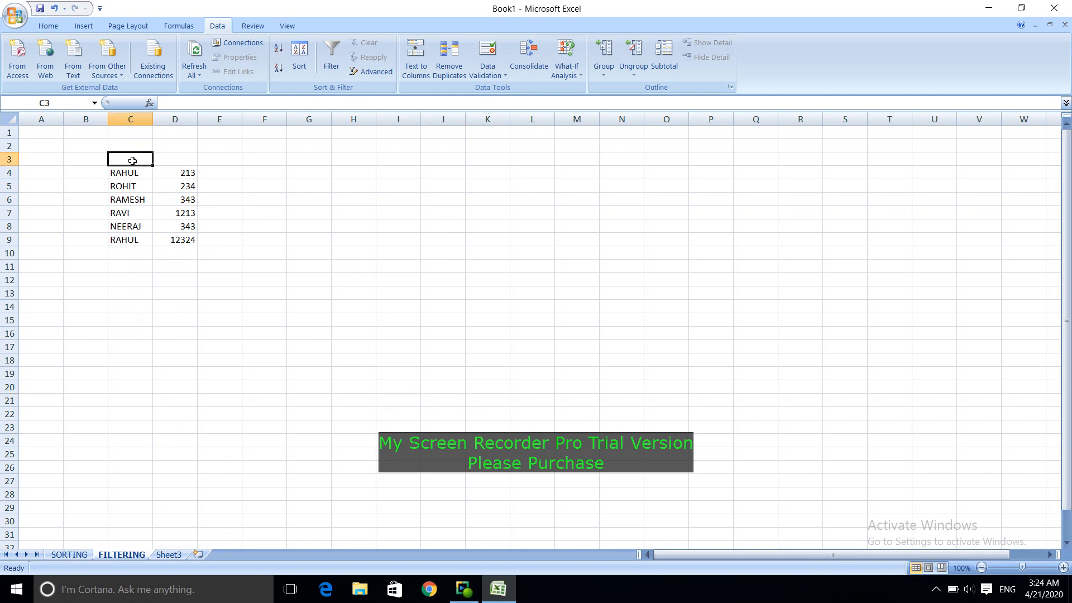
pyautogui.write('NAMES')
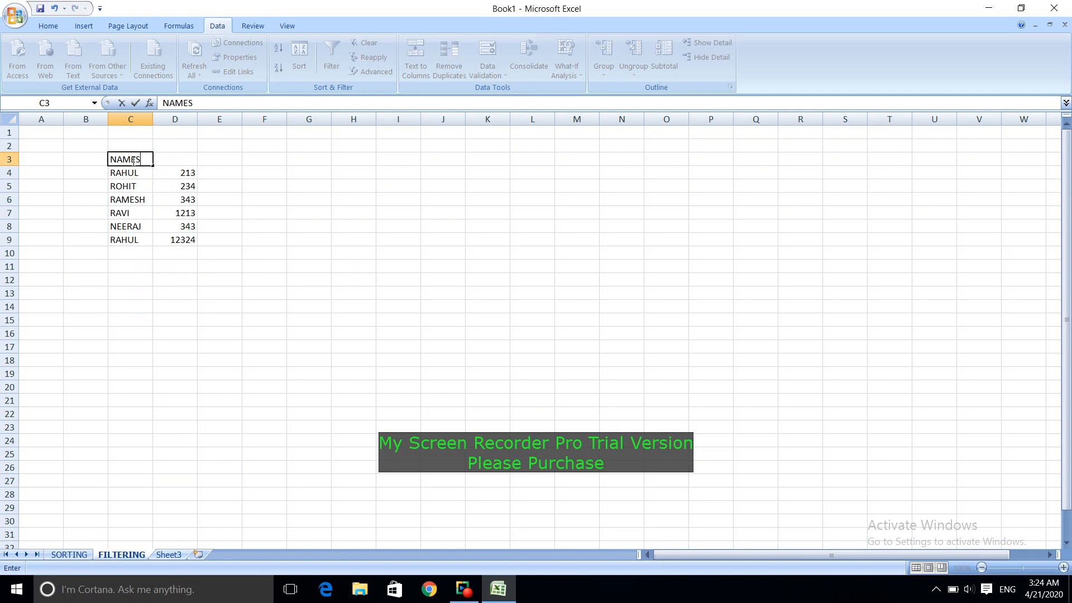
pyautogui.press('Tab')
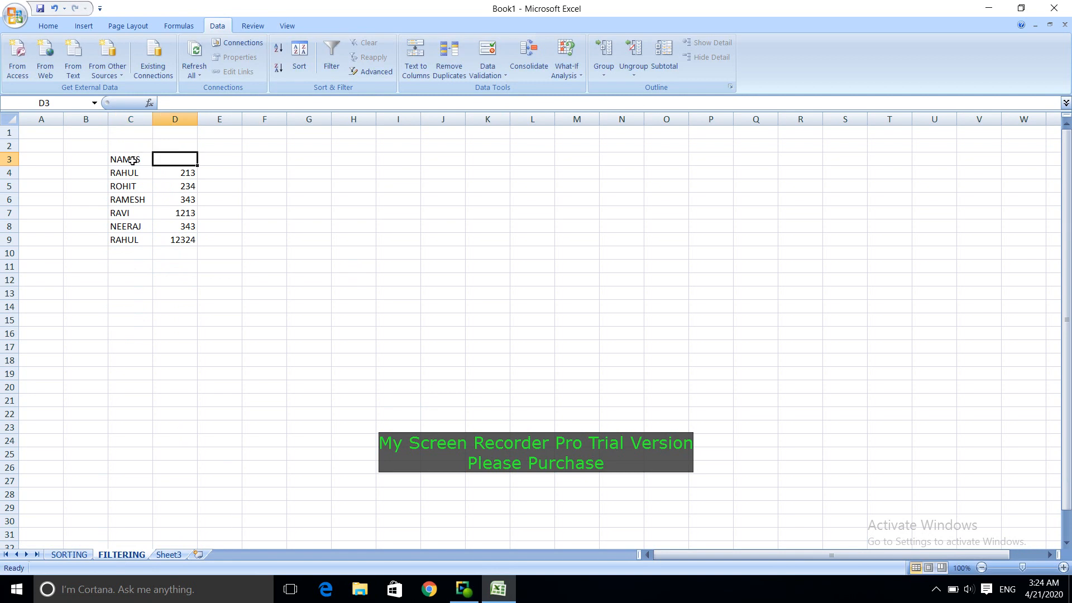
pyautogui.write('MONEY')
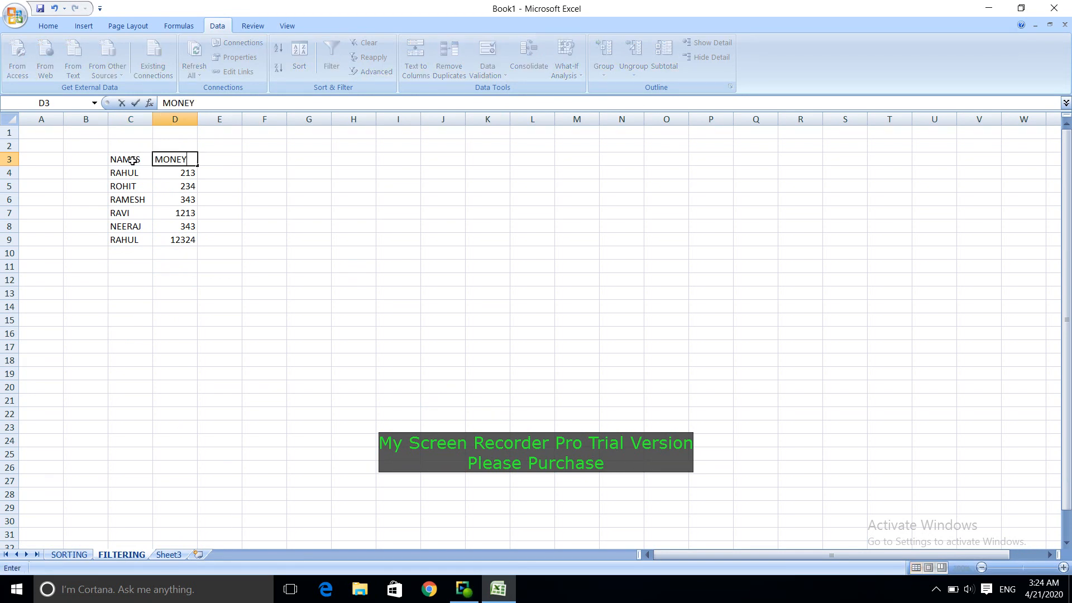
pyautogui.press('Return')
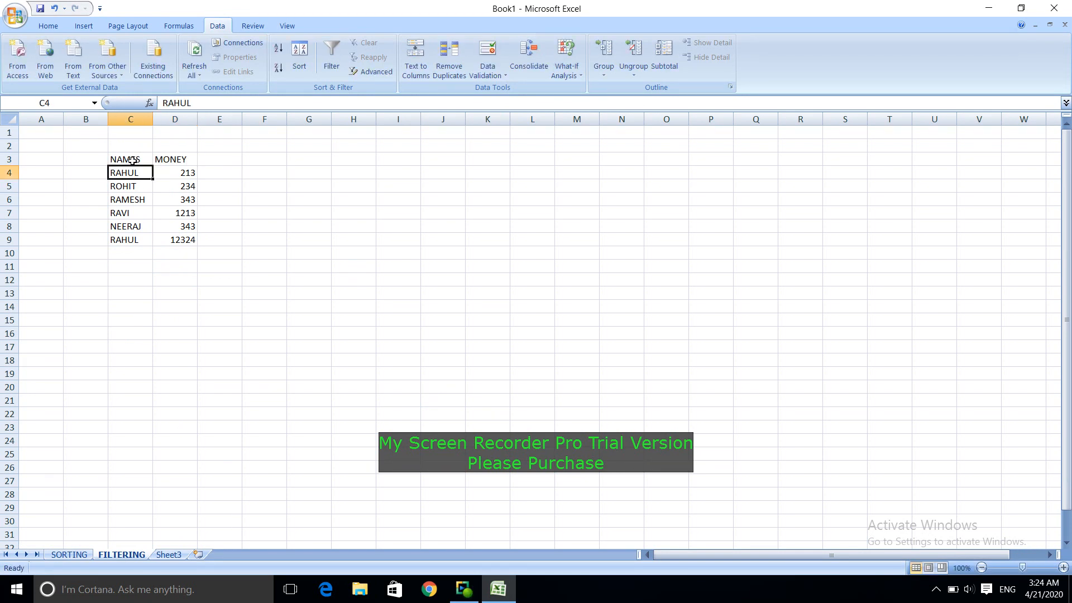
pyautogui.click(311, 264)
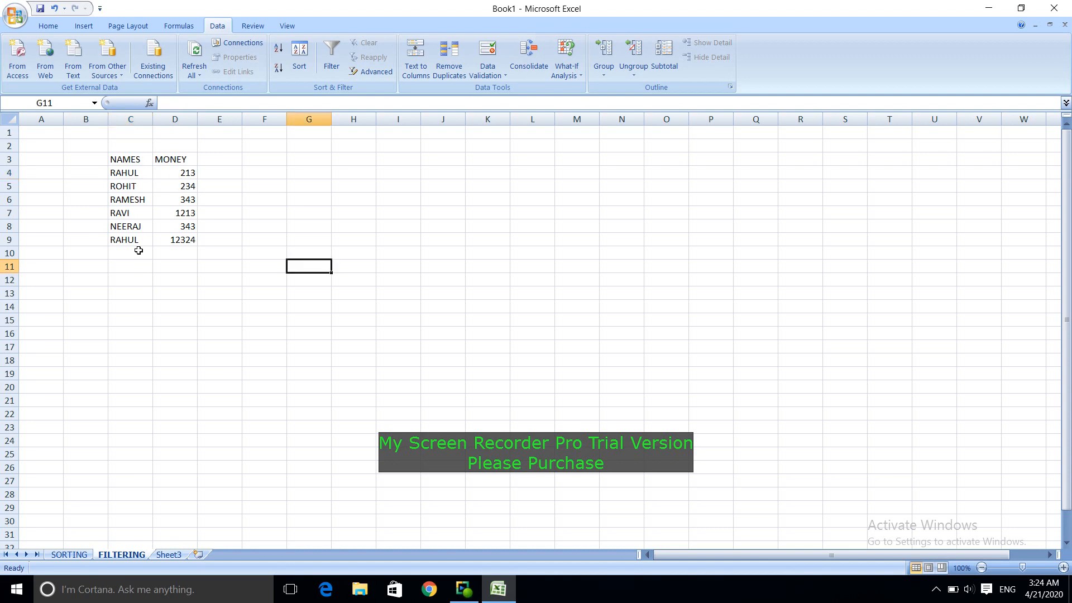
# Step: Add a row at the end of the list that repeats the name from C5 in C10, with 123123 in D10
pyautogui.click(138, 252)
pyautogui.click(140, 175)
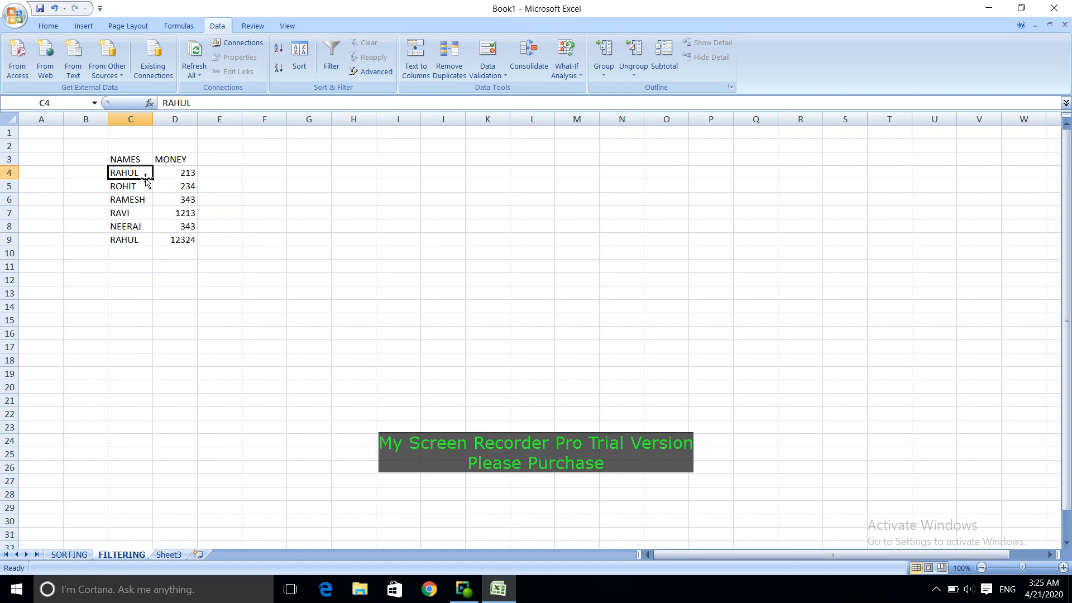
pyautogui.click(130, 240)
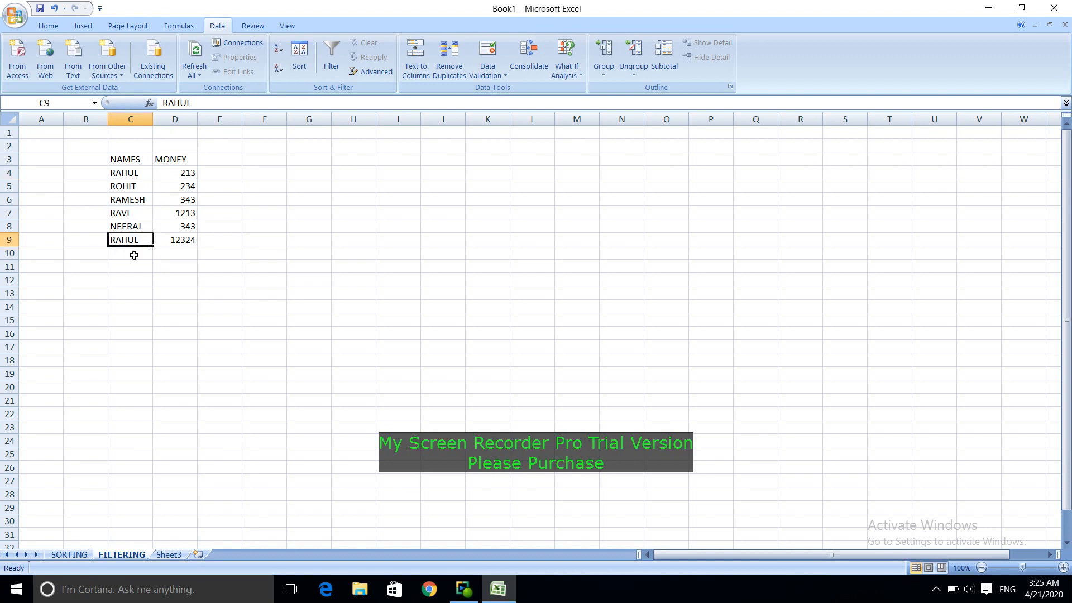
pyautogui.click(139, 189)
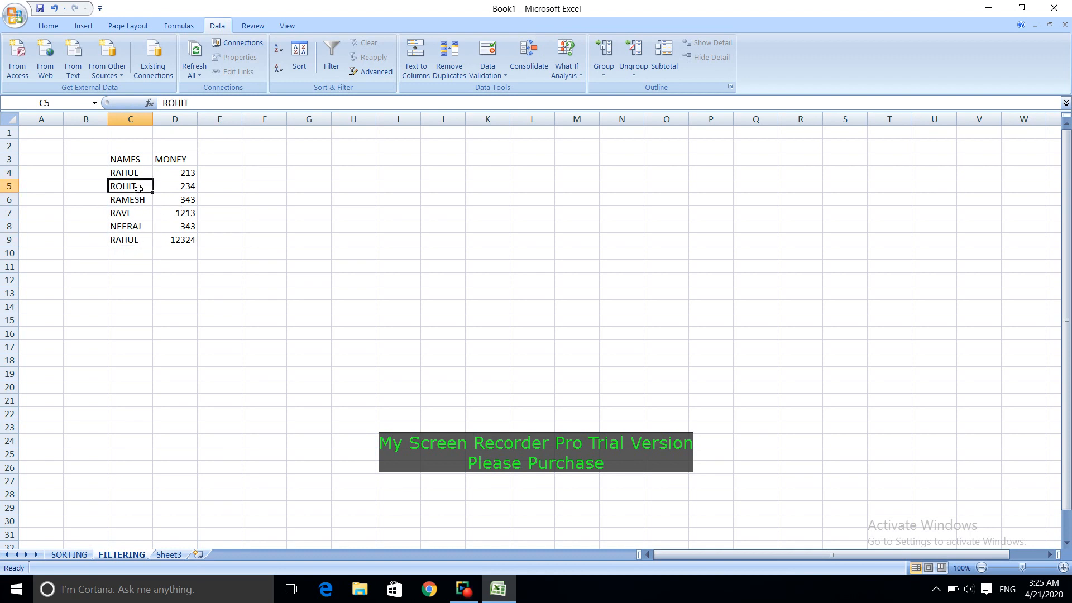
pyautogui.click(139, 242)
pyautogui.click(141, 251)
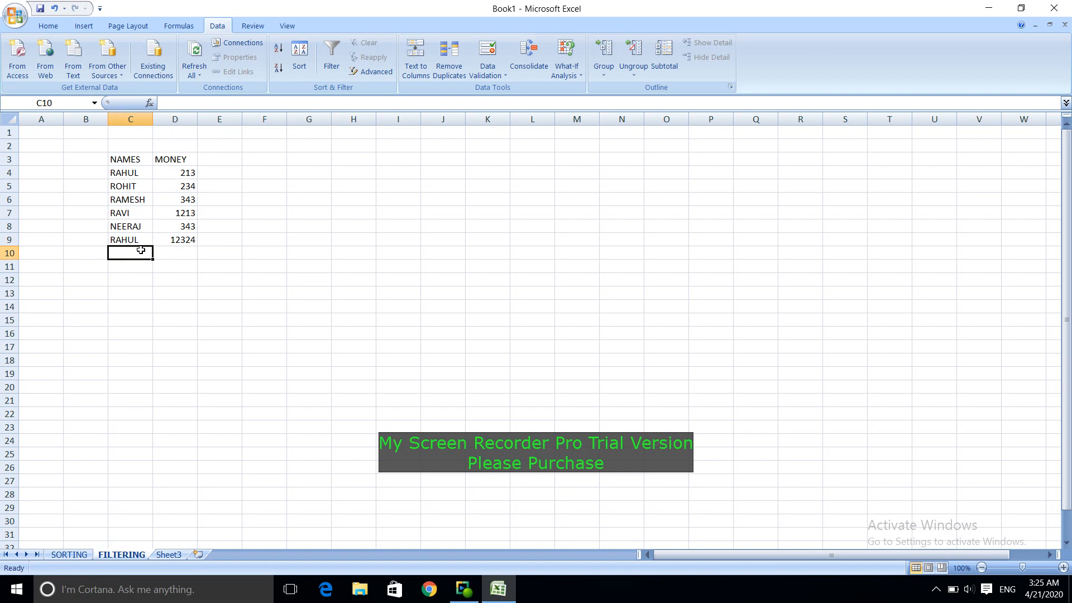
pyautogui.write('ROHIT')
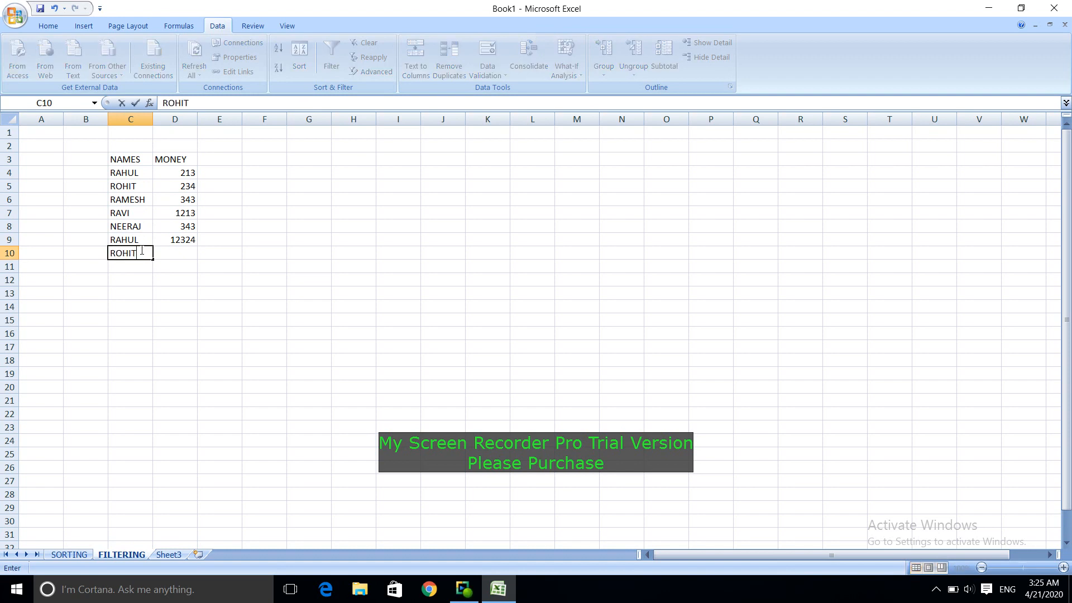
pyautogui.press('Tab')
pyautogui.write('123123')
pyautogui.press('Return')
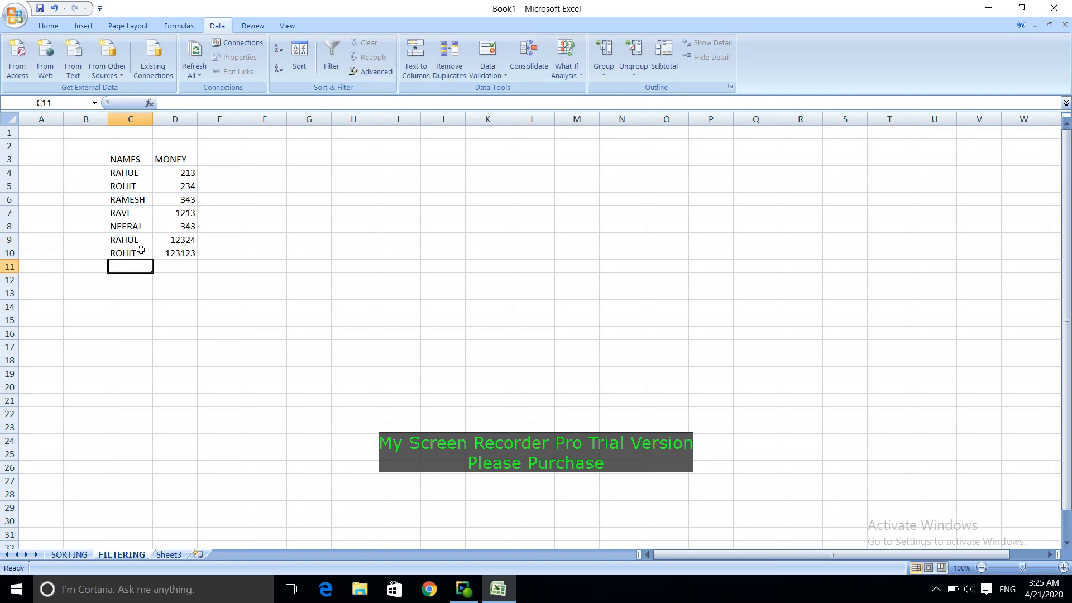
pyautogui.click(338, 252)
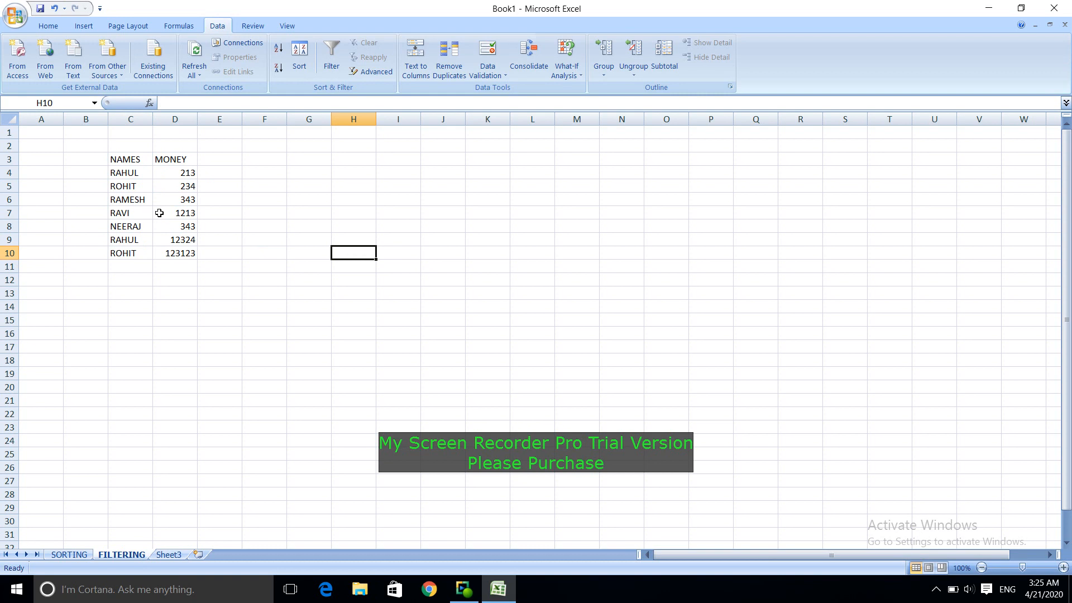
# Step: Turn on filtering for the list and filter the NAMES column to only the name in C4
pyautogui.click(132, 201)
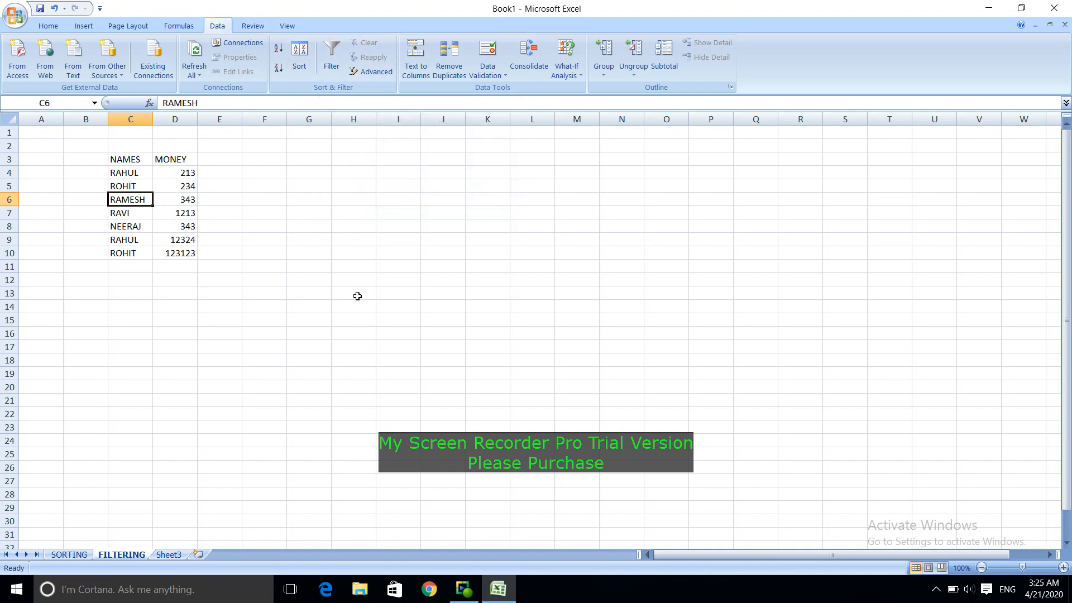
pyautogui.hotkey('ctrl', 'shift', 'l')
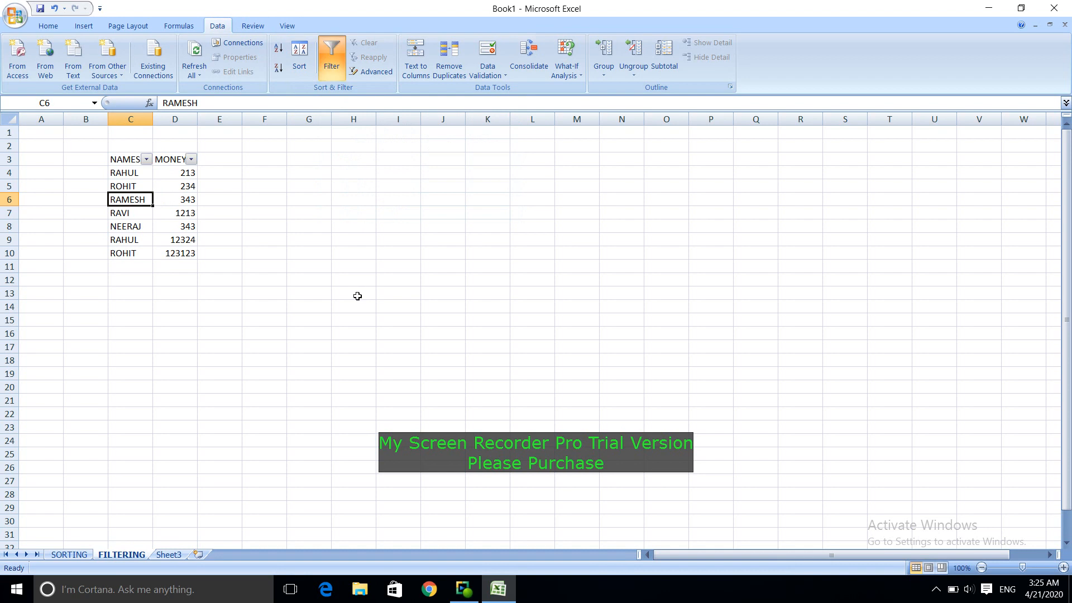
pyautogui.click(146, 160)
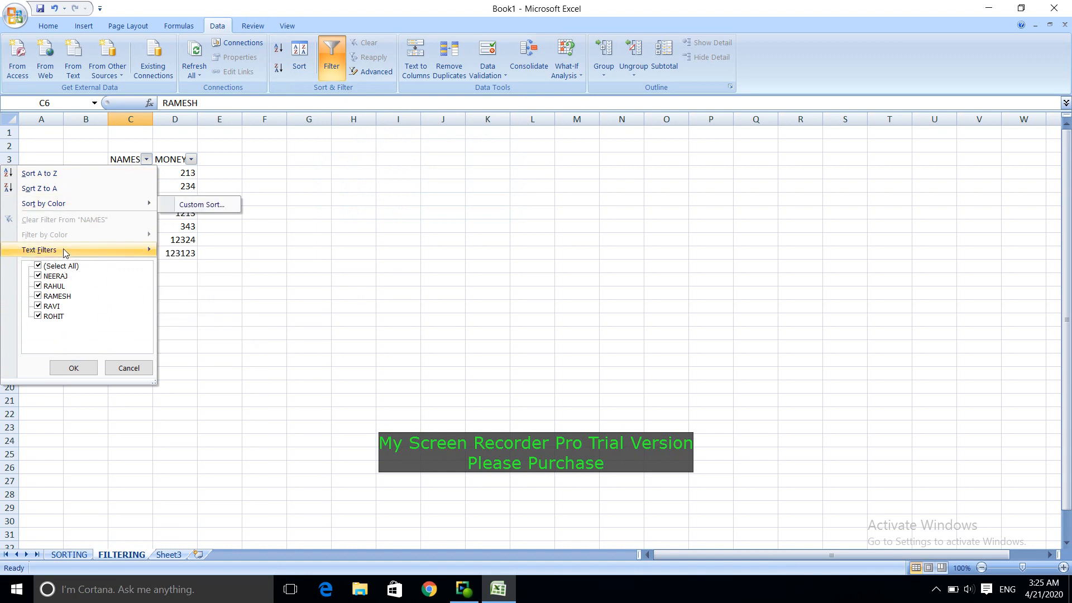
pyautogui.click(63, 267)
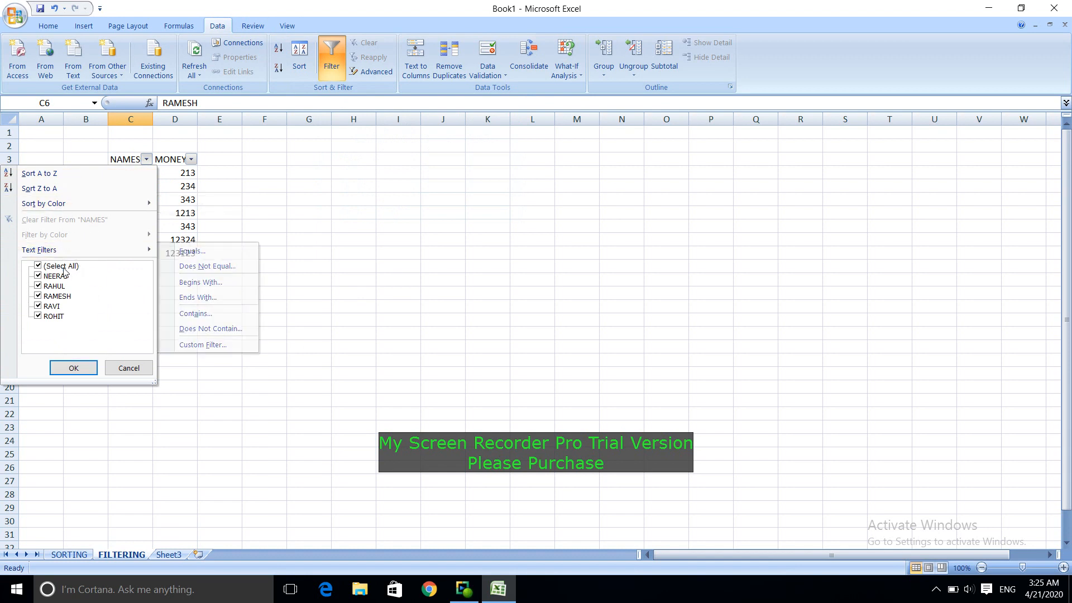
pyautogui.click(37, 286)
pyautogui.click(71, 368)
pyautogui.click(455, 307)
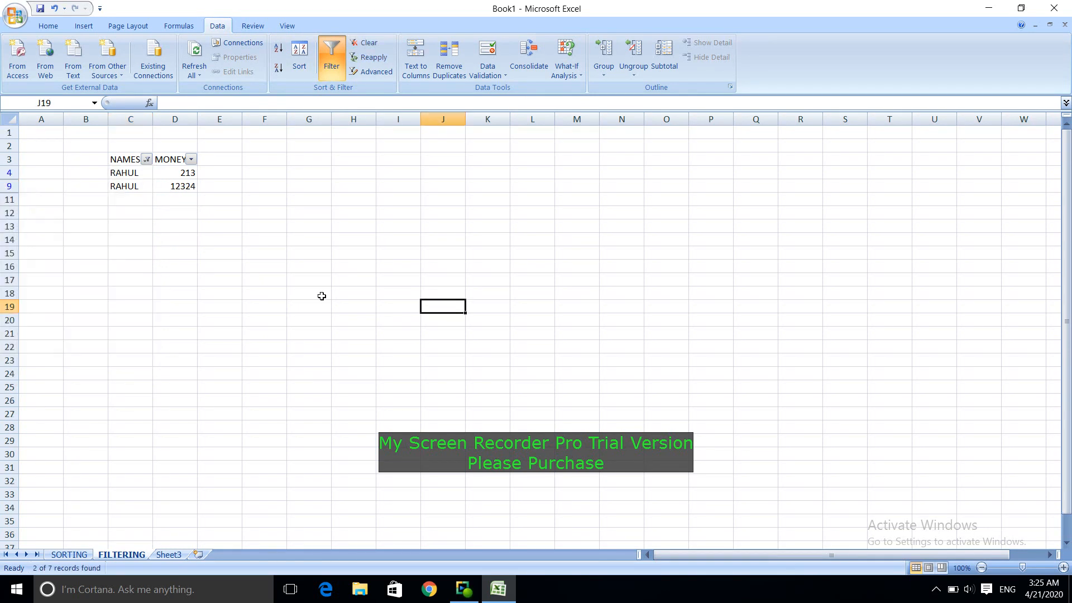
# Step: Set the NAMES filter back to include all names
pyautogui.click(147, 160)
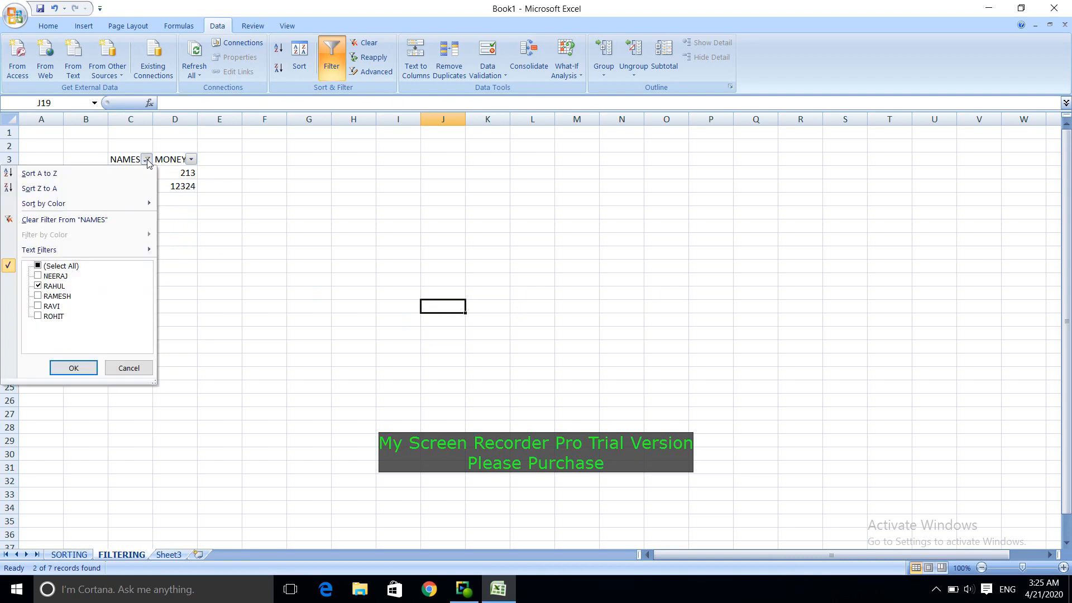
pyautogui.click(69, 267)
pyautogui.click(72, 368)
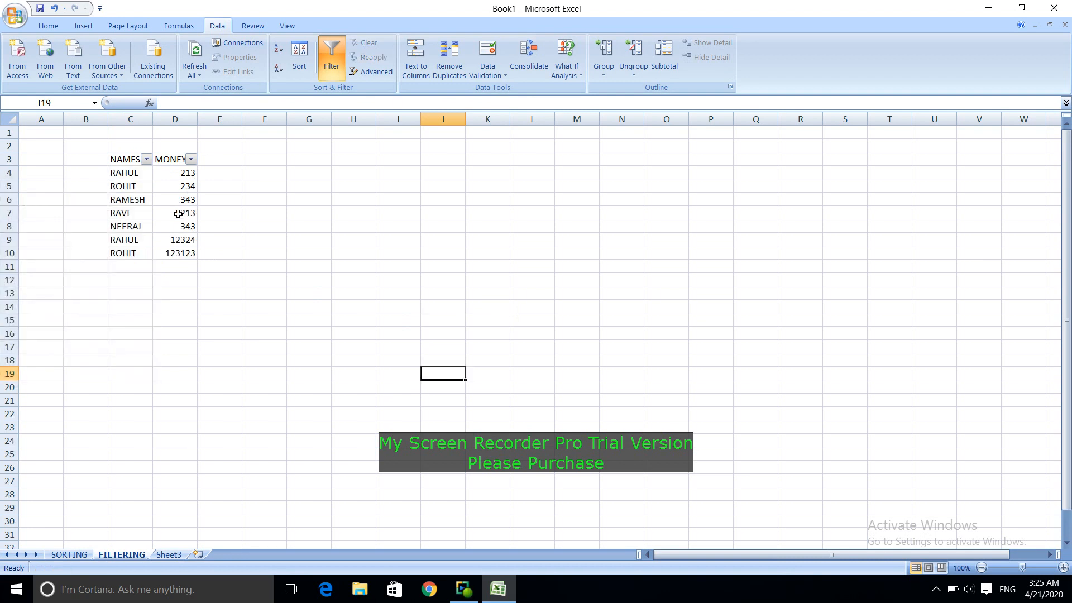
# Step: Turn off filtering for the list and try to turn it on again with the empty cell J19 selected
pyautogui.hotkey('ctrl', 'shift', 'l')
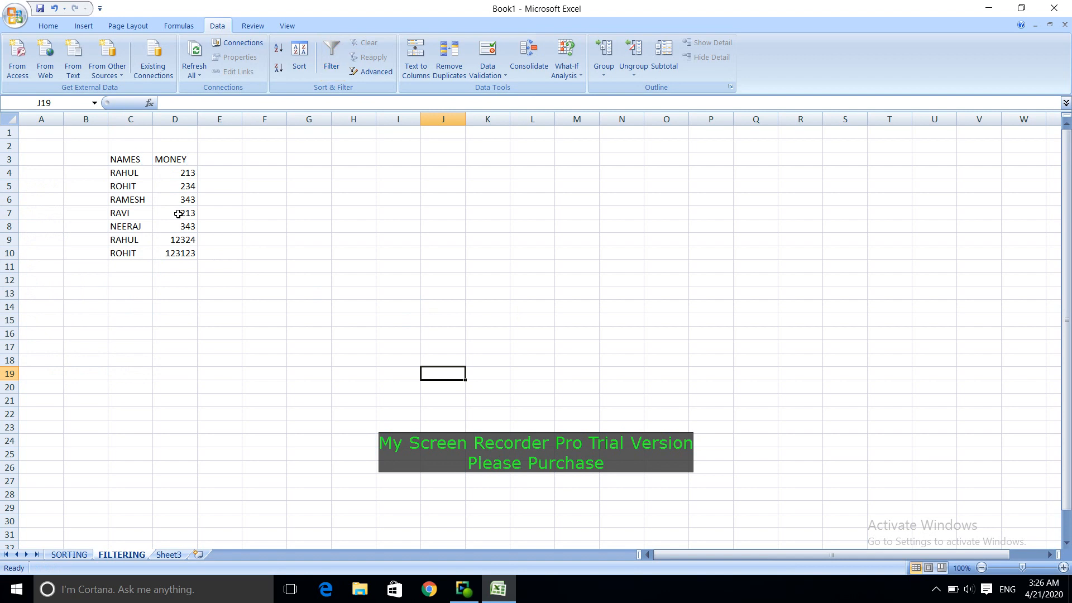
pyautogui.hotkey('ctrl', 'shift', 'l')
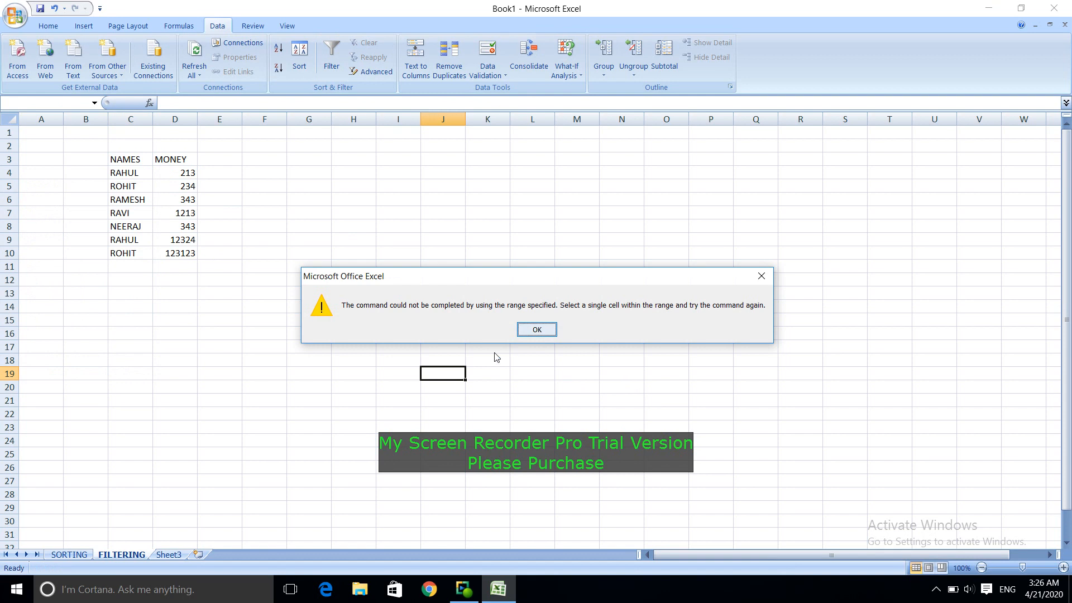
pyautogui.click(543, 330)
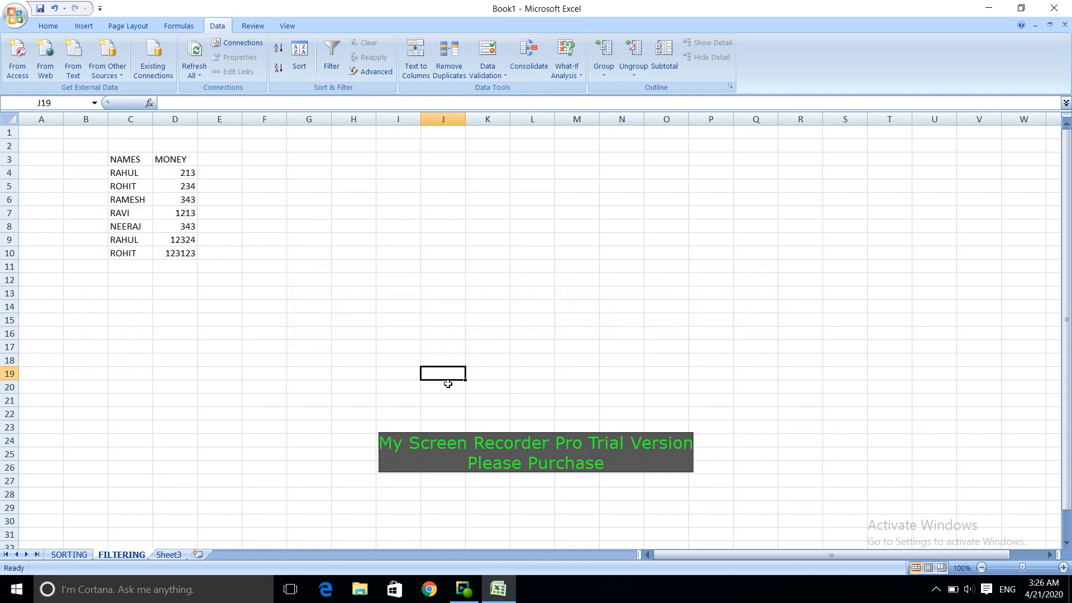
# Step: Turn on filtering from a cell inside the list and filter the NAMES column to only the name in C5
pyautogui.click(142, 210)
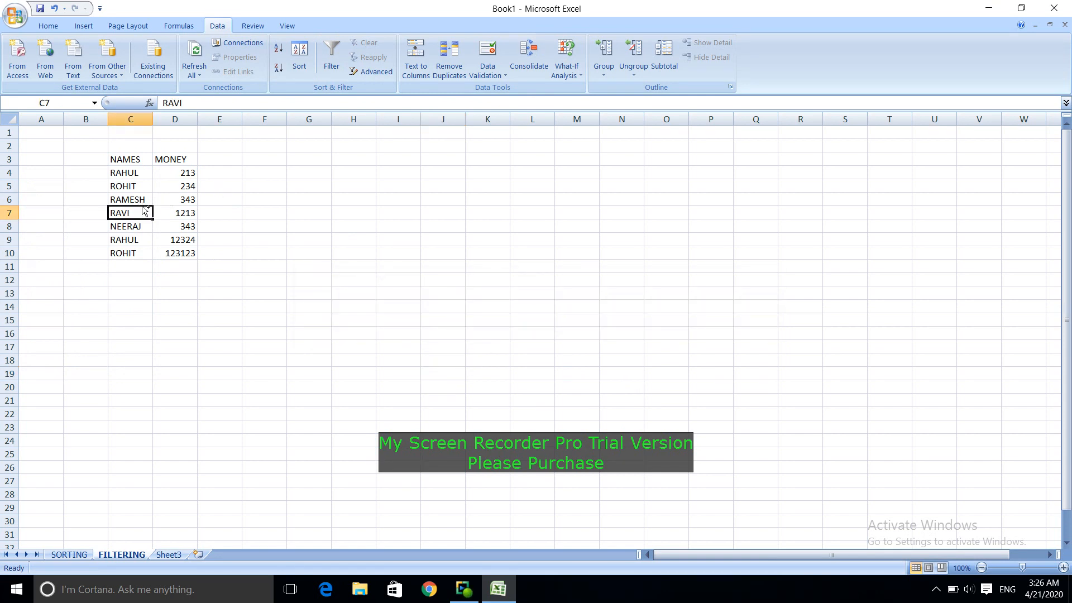
pyautogui.hotkey('ctrl', 'shift', 'l')
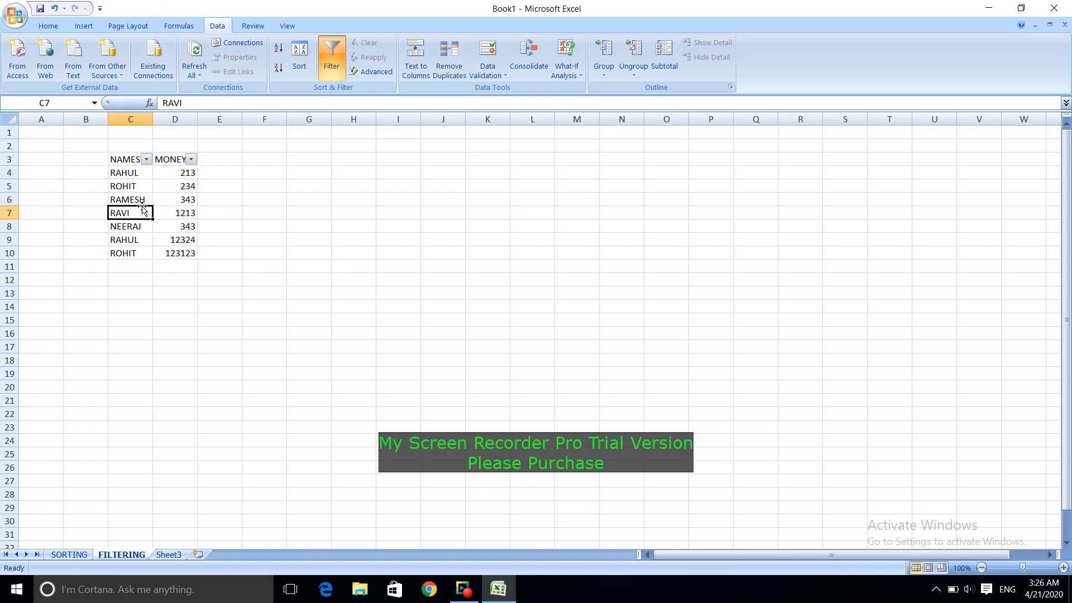
pyautogui.click(146, 160)
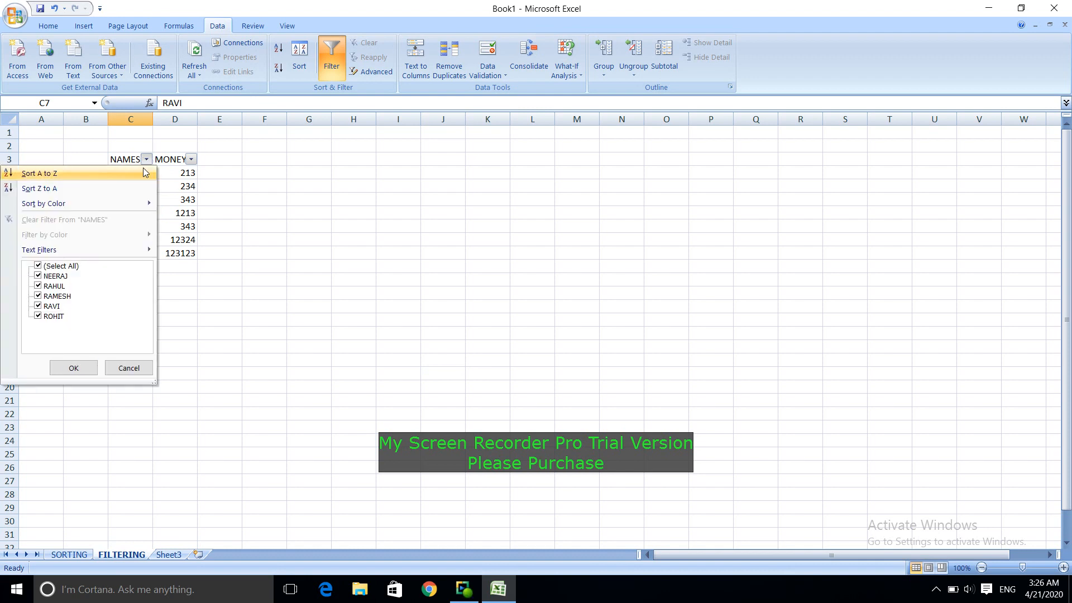
pyautogui.click(47, 317)
pyautogui.click(59, 268)
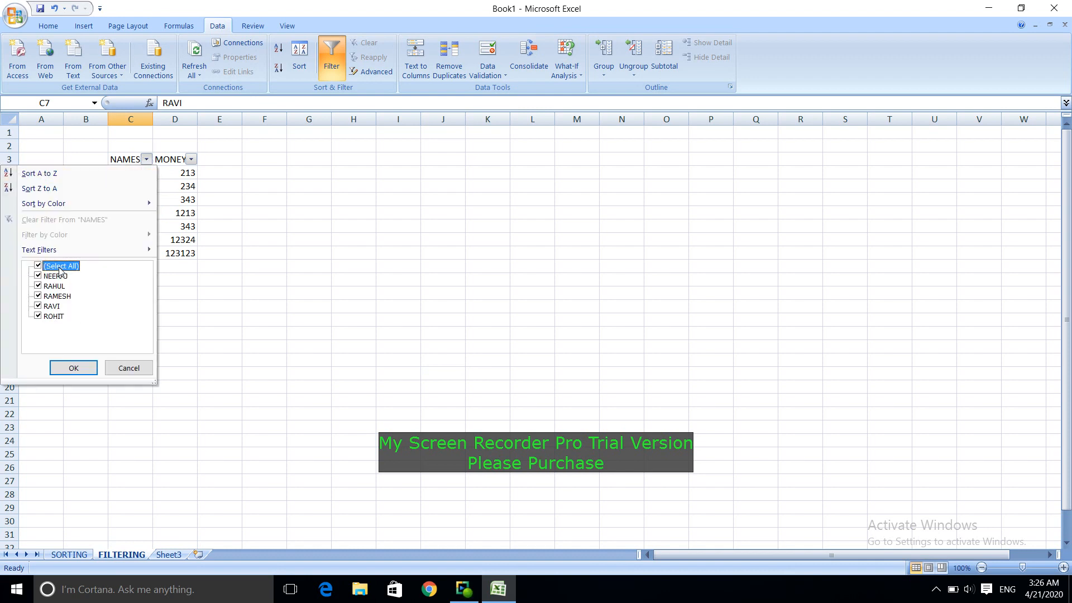
pyautogui.click(48, 268)
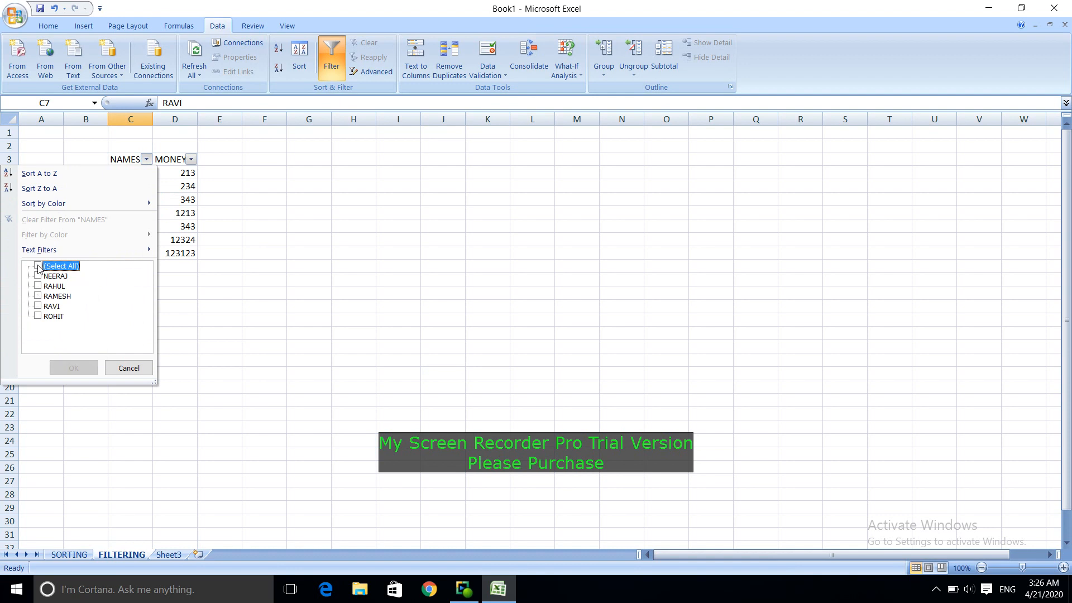
pyautogui.click(39, 316)
pyautogui.click(74, 366)
pyautogui.click(422, 359)
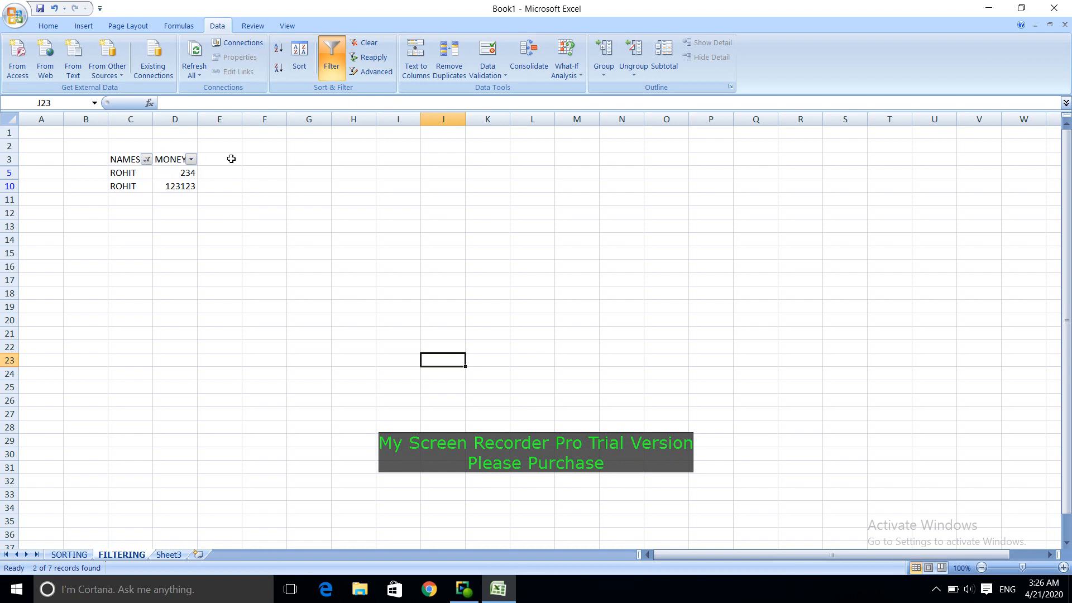
# Step: Filter the MONEY column to only the value 234
pyautogui.click(191, 159)
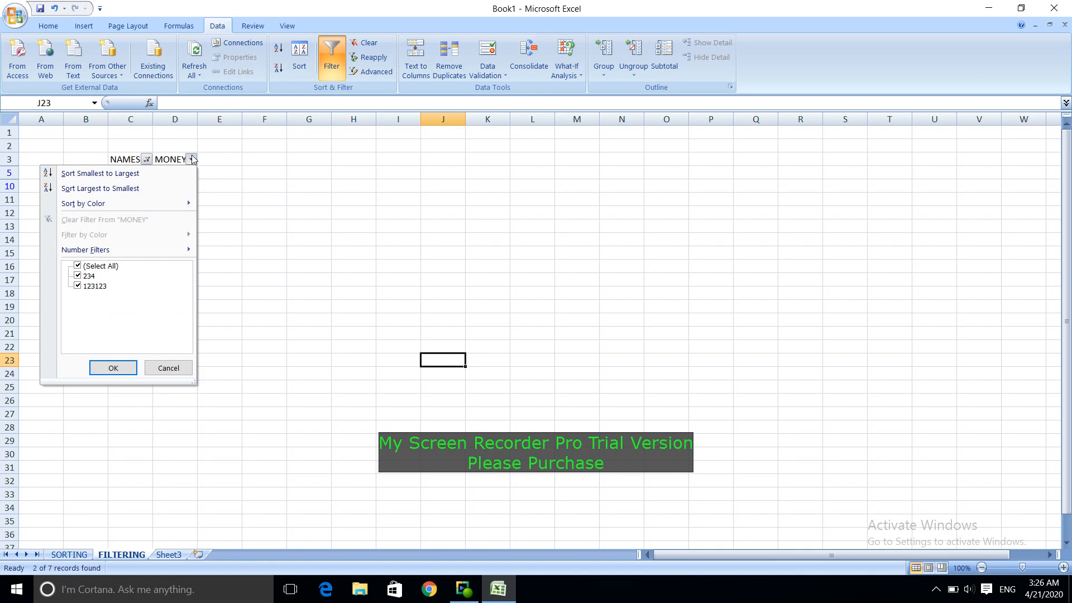
pyautogui.click(191, 159)
pyautogui.click(191, 159)
pyautogui.click(79, 266)
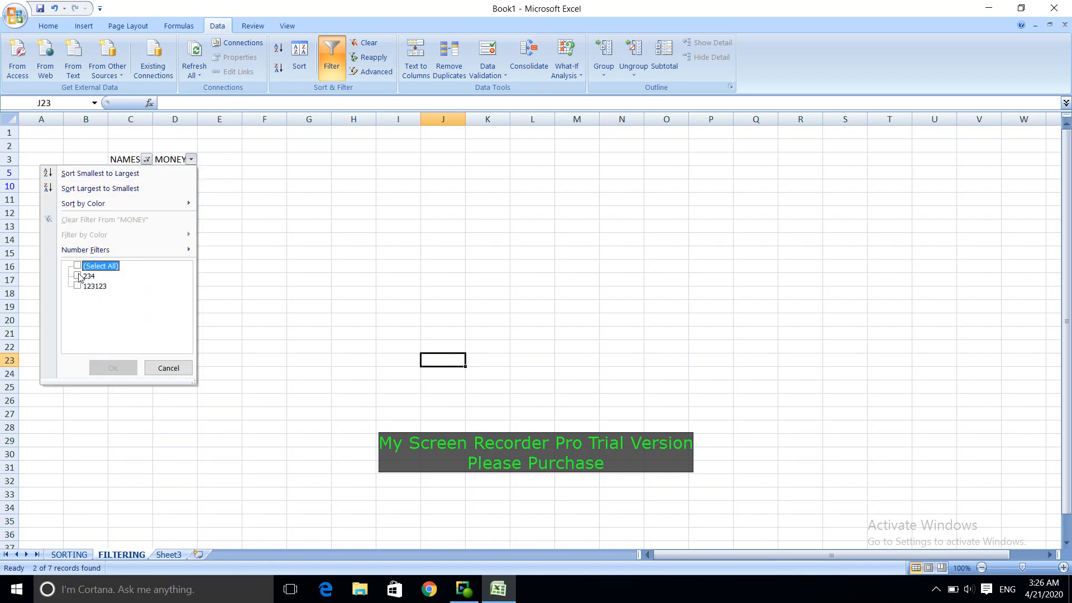
pyautogui.click(78, 276)
pyautogui.click(109, 368)
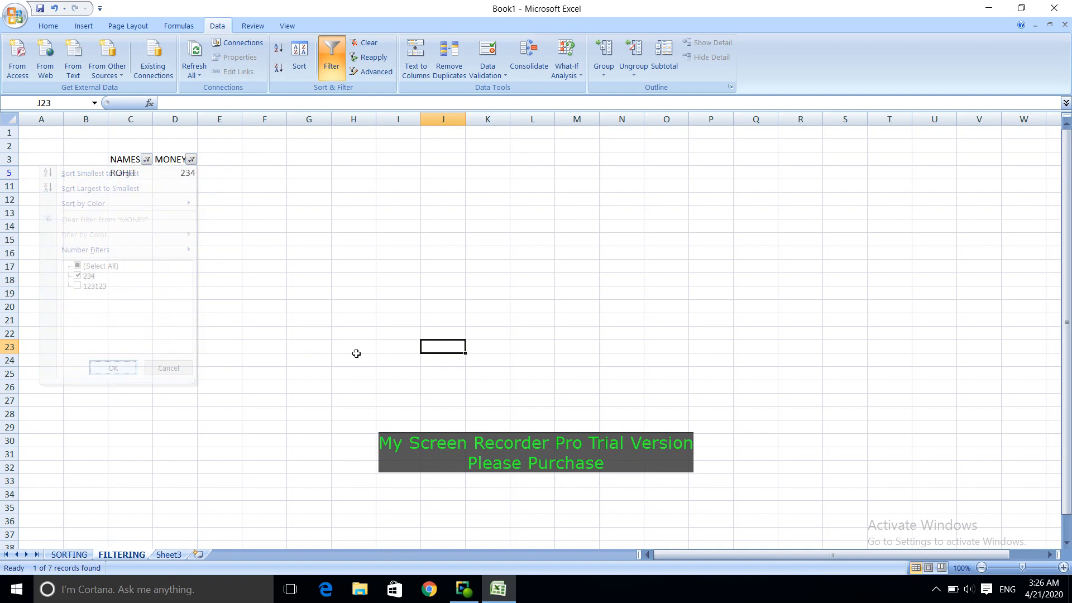
pyautogui.click(356, 352)
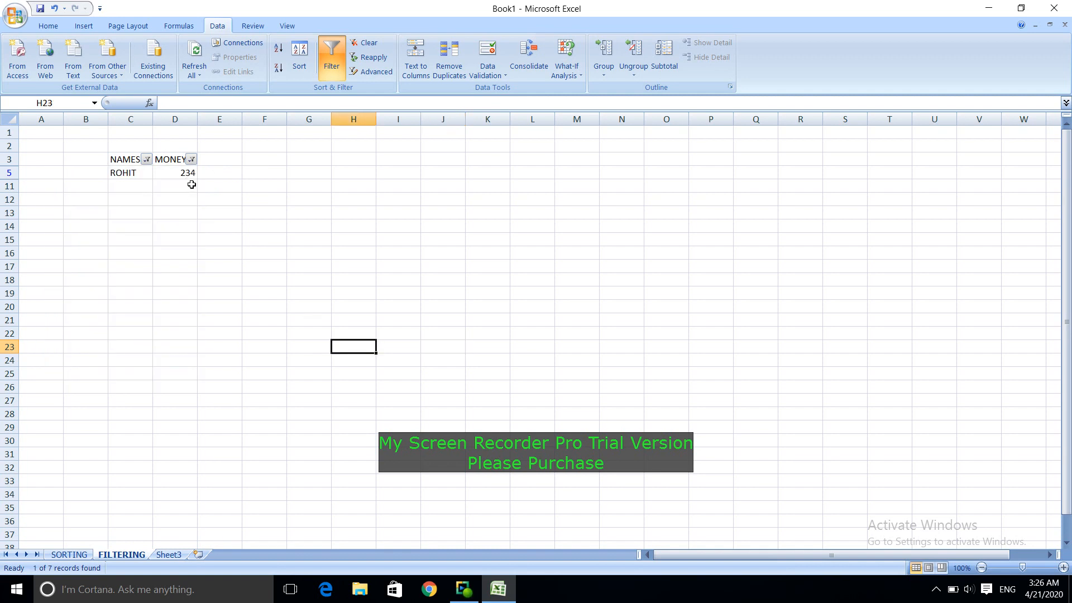
# Step: Set the MONEY filter back to include all values
pyautogui.click(192, 160)
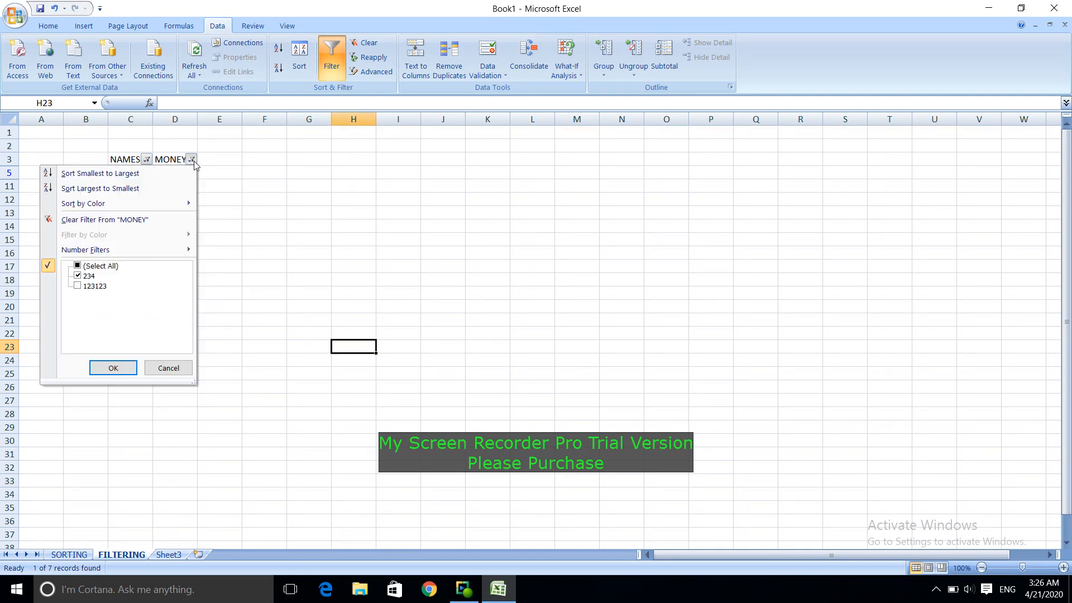
pyautogui.click(78, 267)
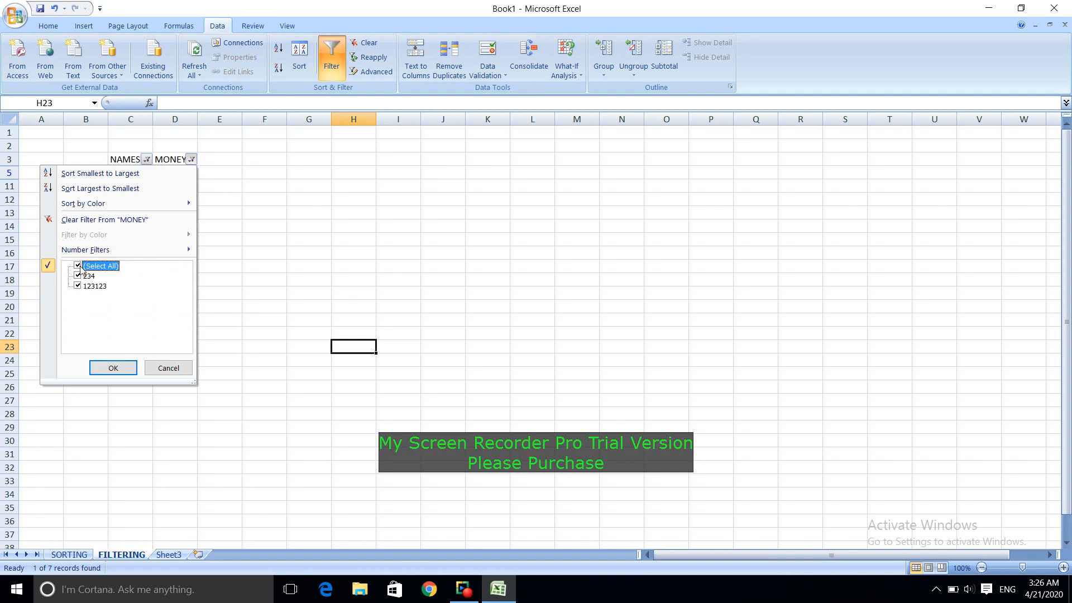
pyautogui.click(118, 368)
pyautogui.click(372, 309)
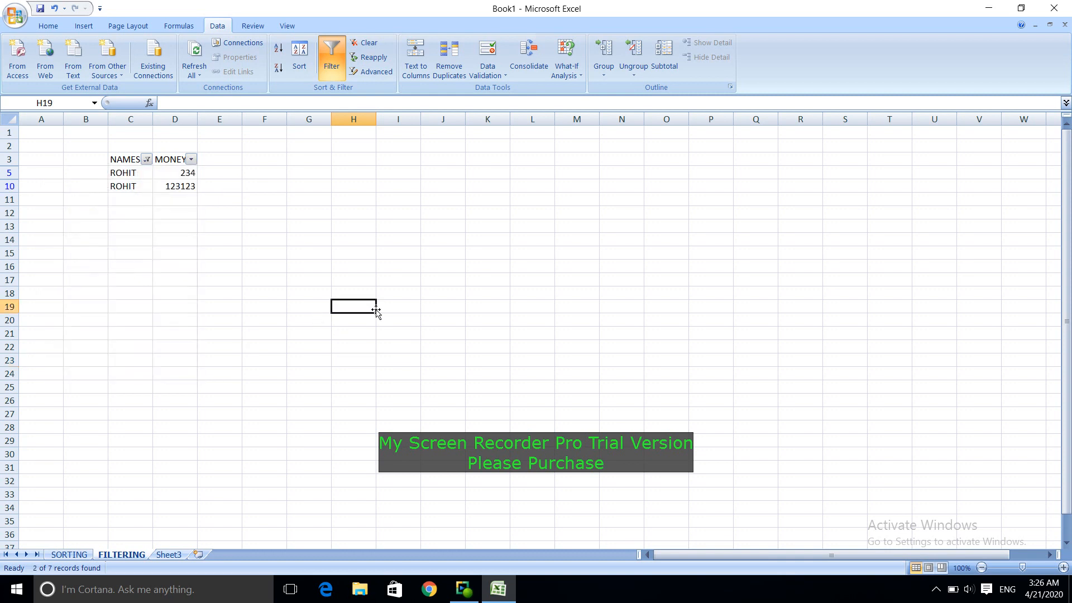
pyautogui.click(462, 587)
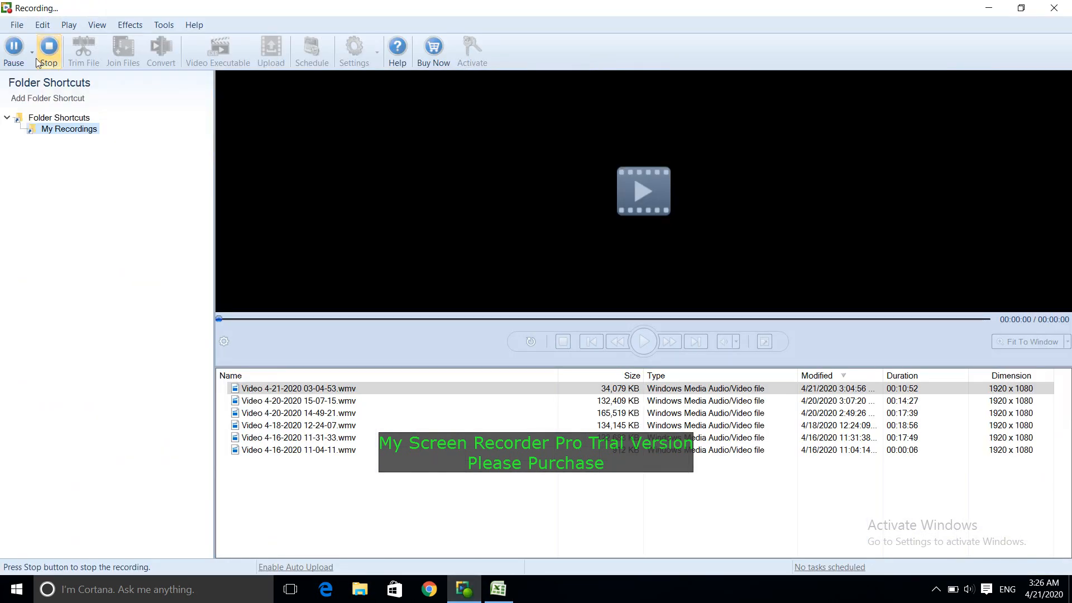